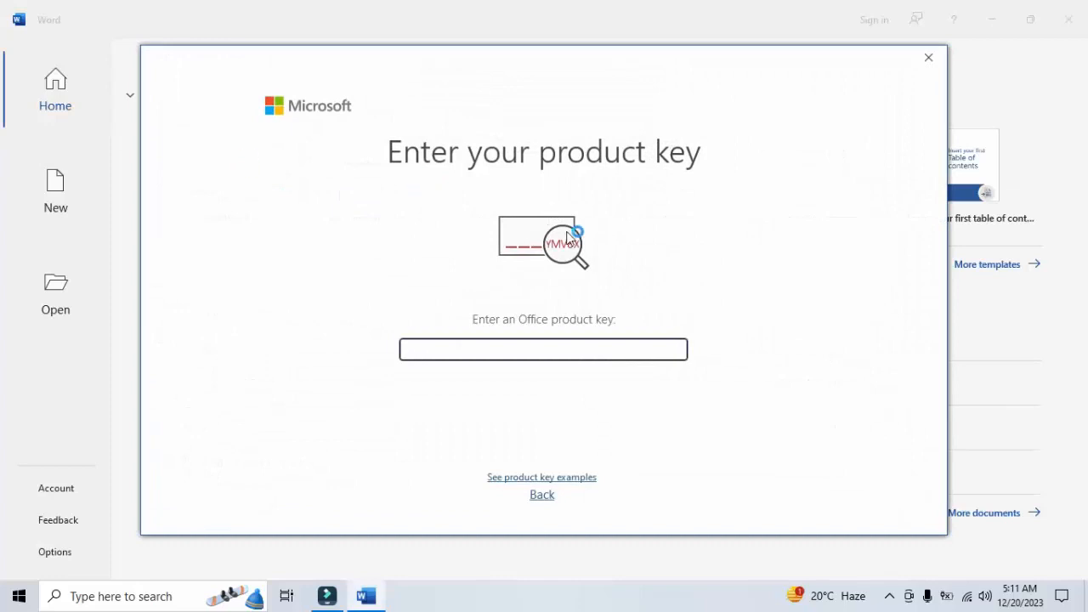
Open a blank document, dismissing the product key prompt and the activation notice
left_click(928, 57)
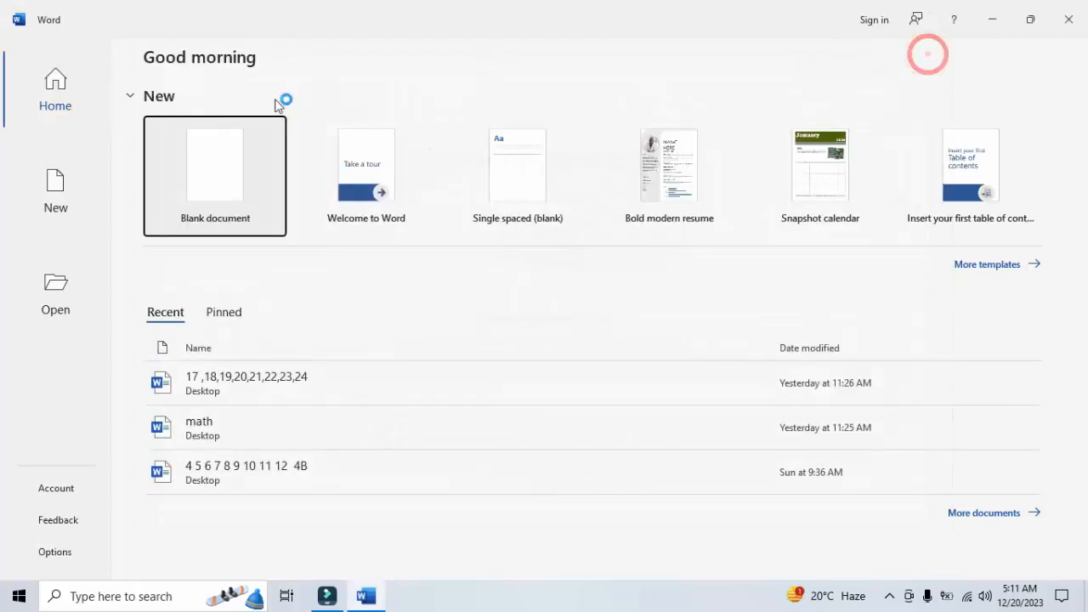
left_click(231, 156)
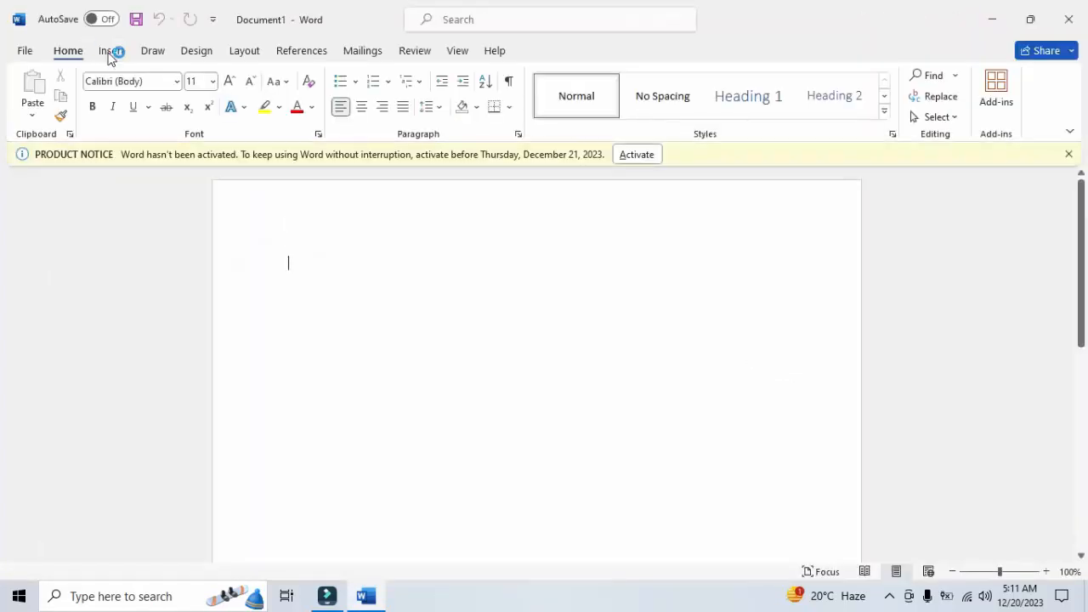
left_click(110, 55)
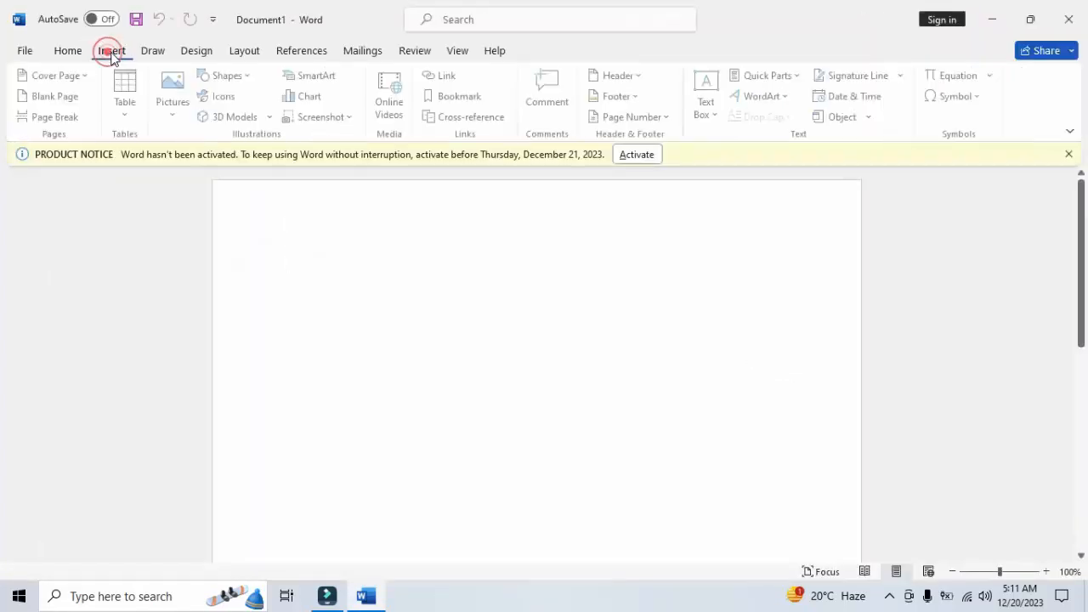
left_click(1068, 154)
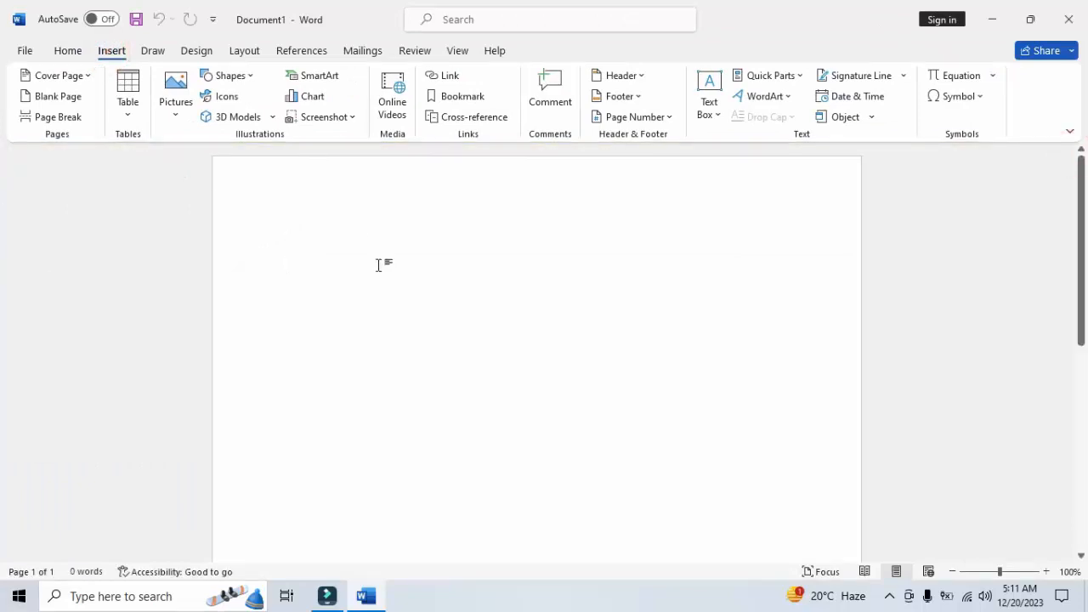
Insert a table with eight columns and three rows and enlarge it so its rows are much taller
left_click(131, 117)
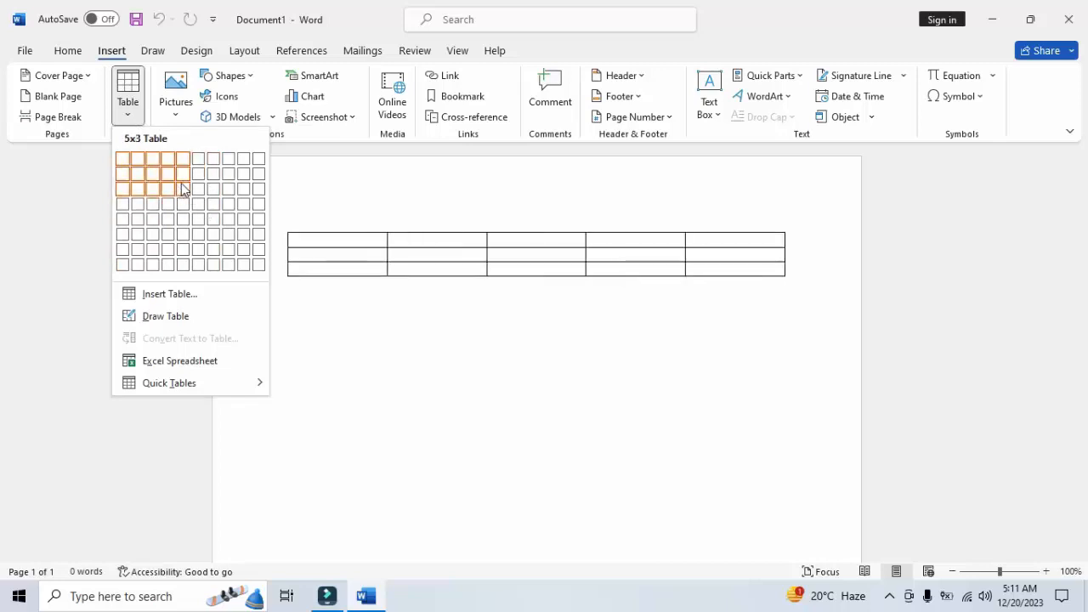
left_click(342, 230)
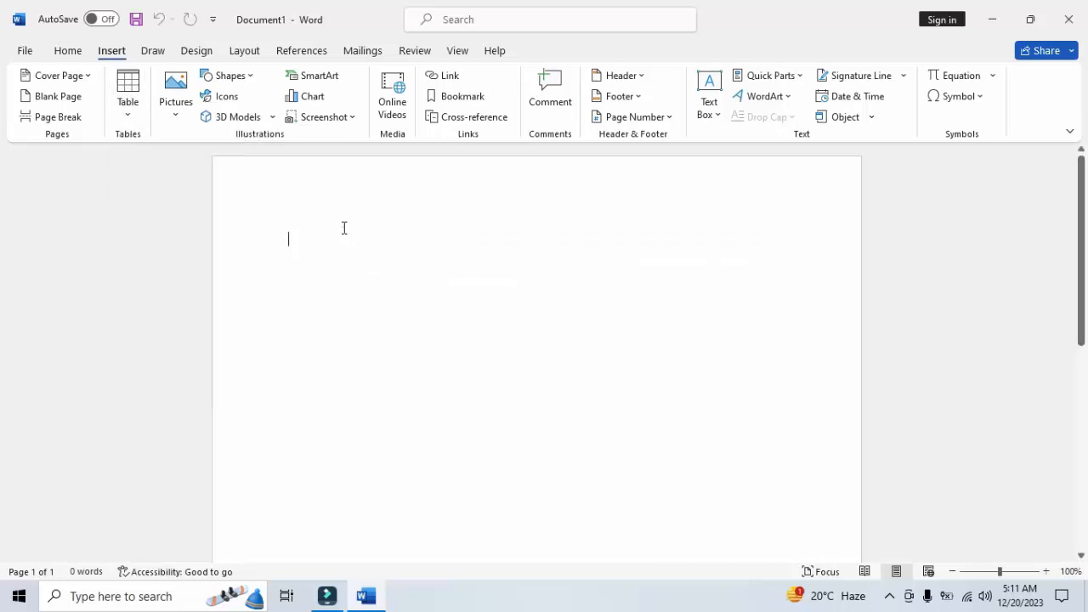
left_click(127, 116)
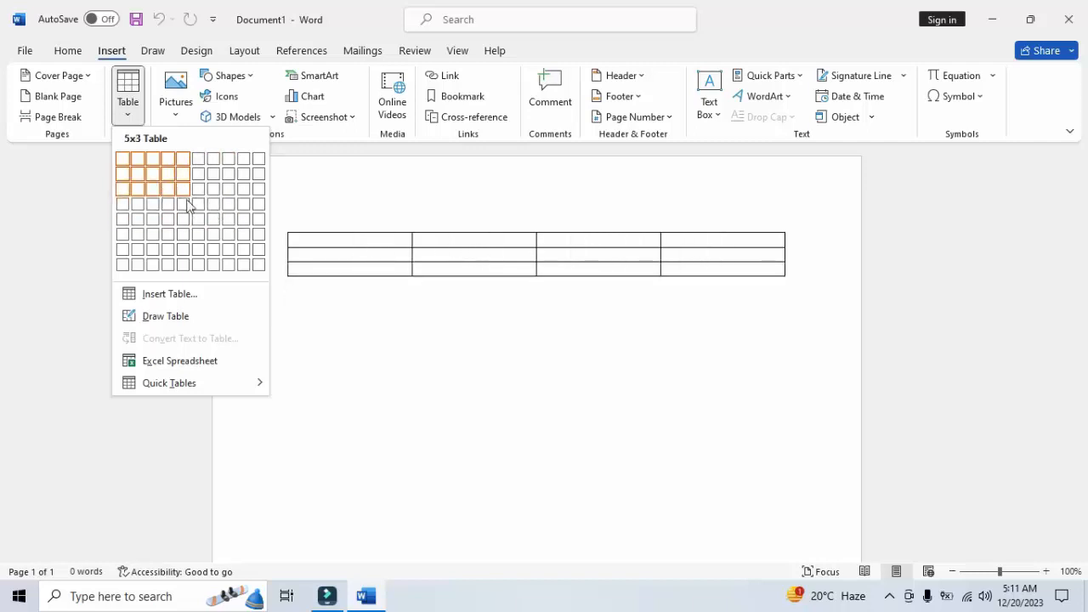
left_click(223, 197)
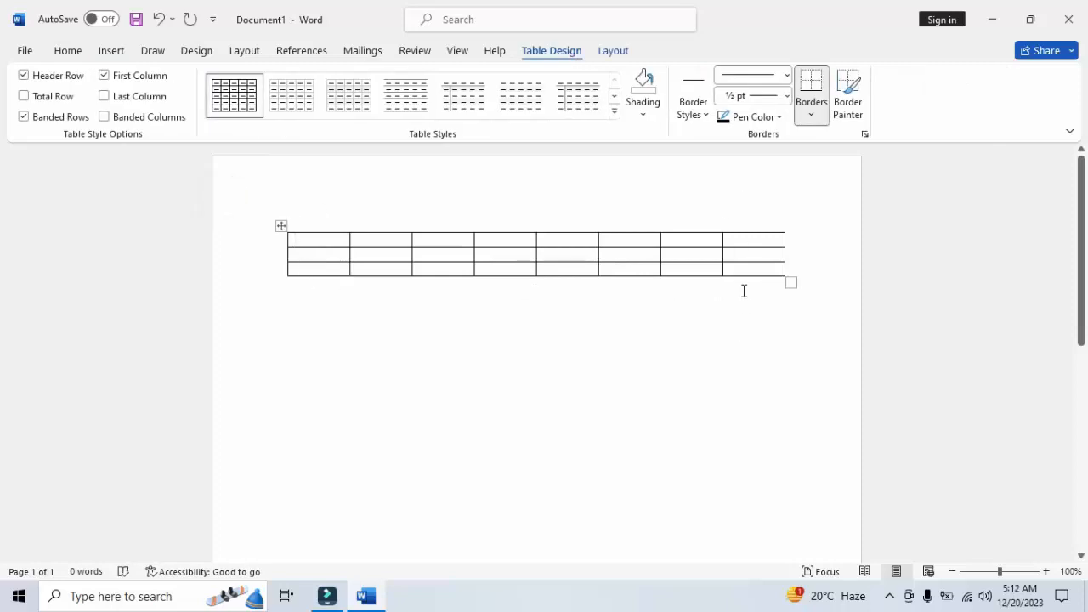
left_click_drag(782, 284, 799, 447)
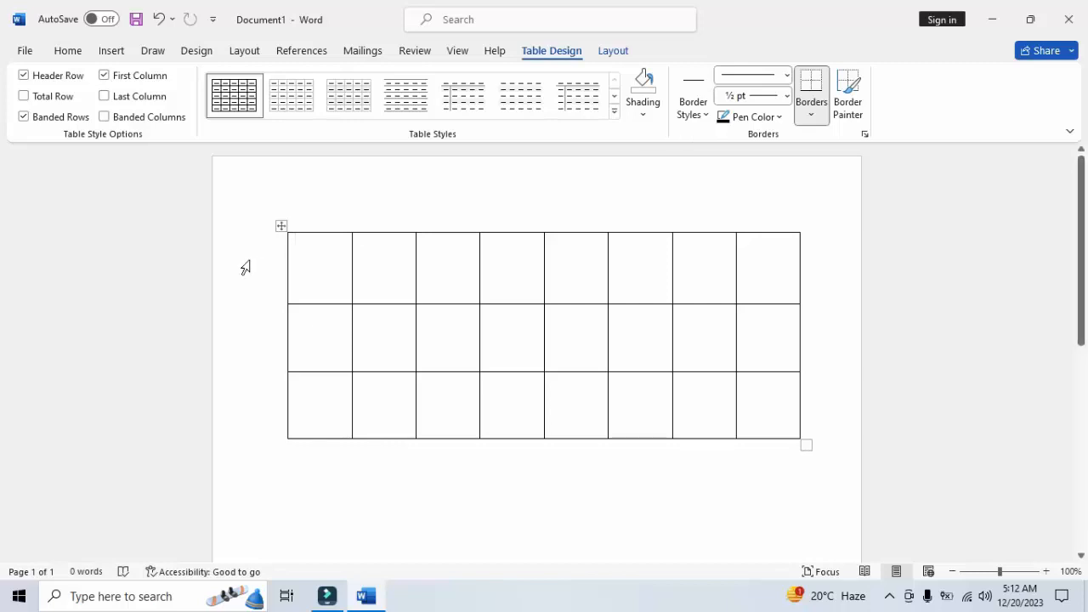
Select the entire eight-column table and delete it from the document
left_click(282, 227)
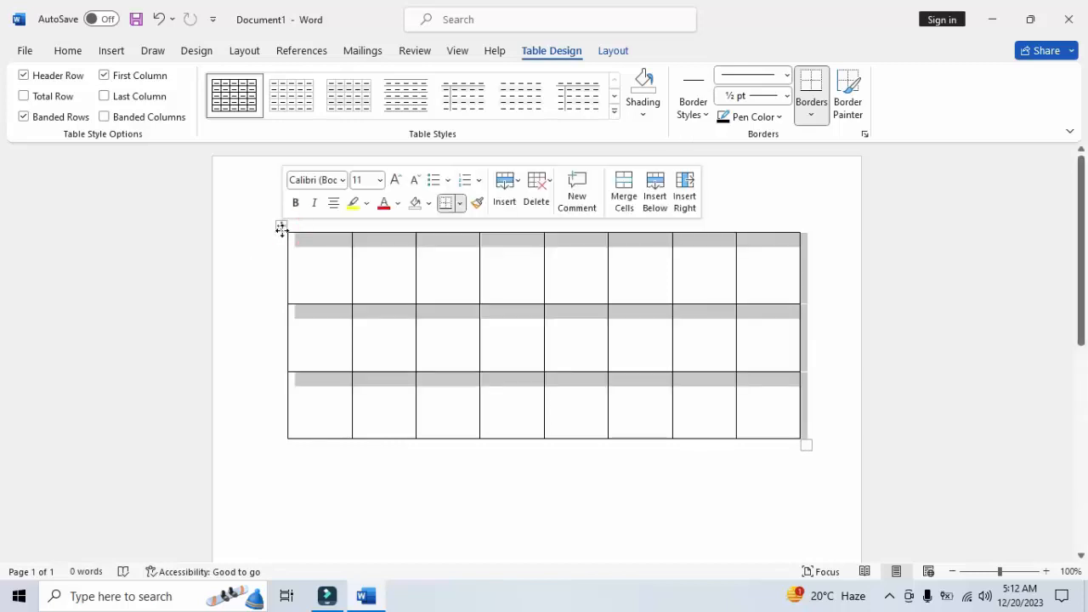
key("Left")
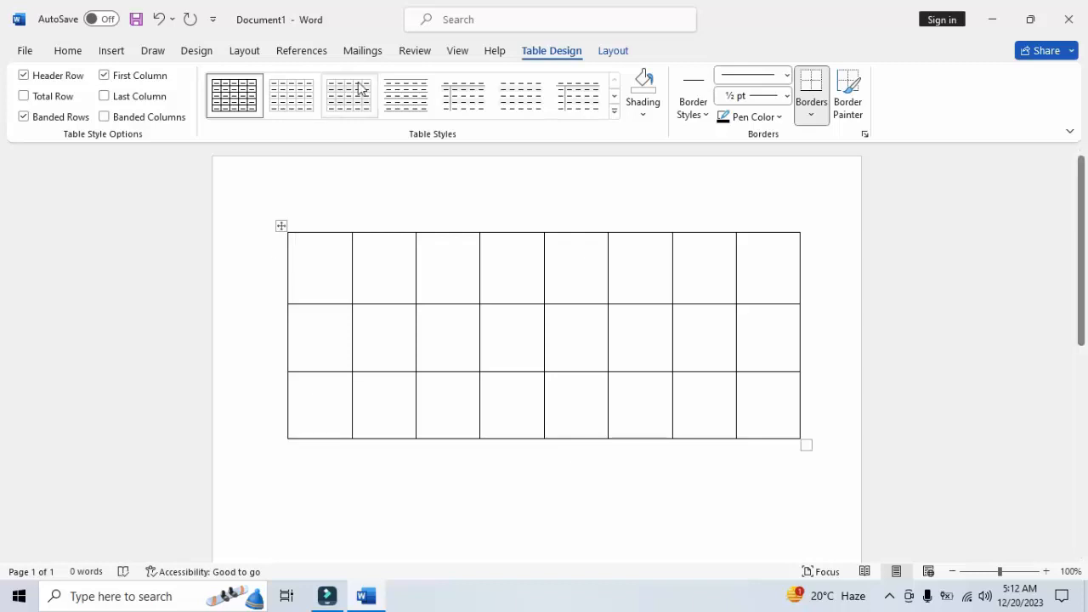
left_click(281, 228)
left_click(617, 48)
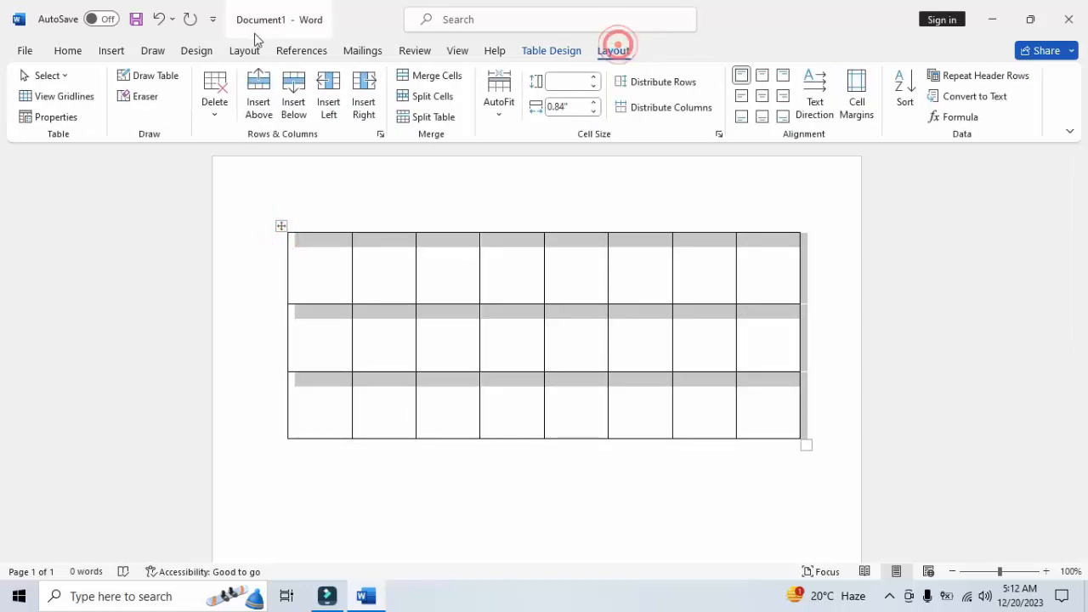
left_click(214, 109)
left_click(254, 210)
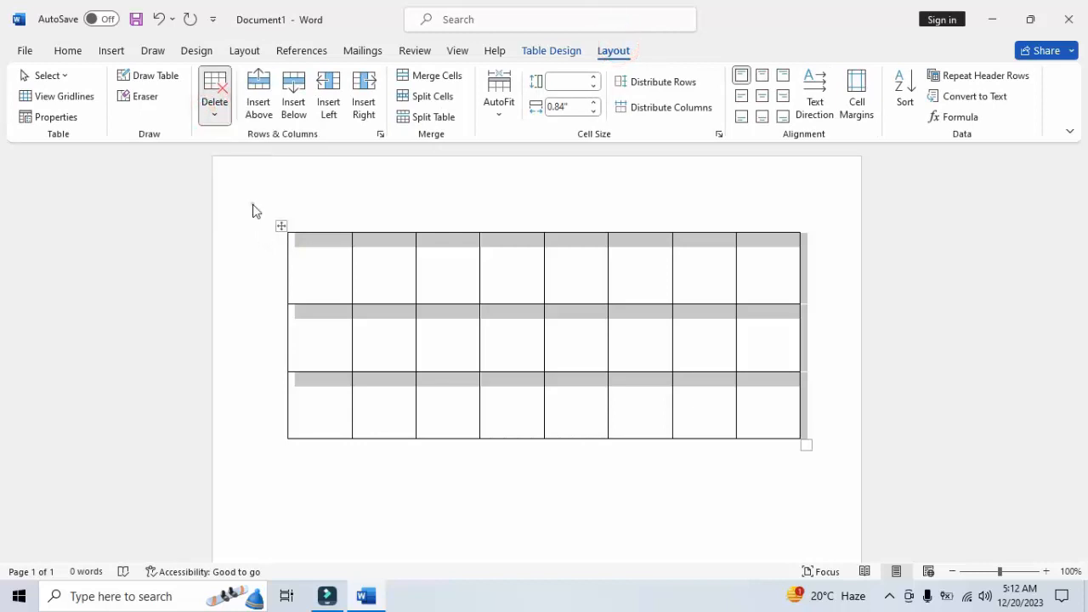
Insert a table with one column and one row, and undo the insertion
left_click(106, 51)
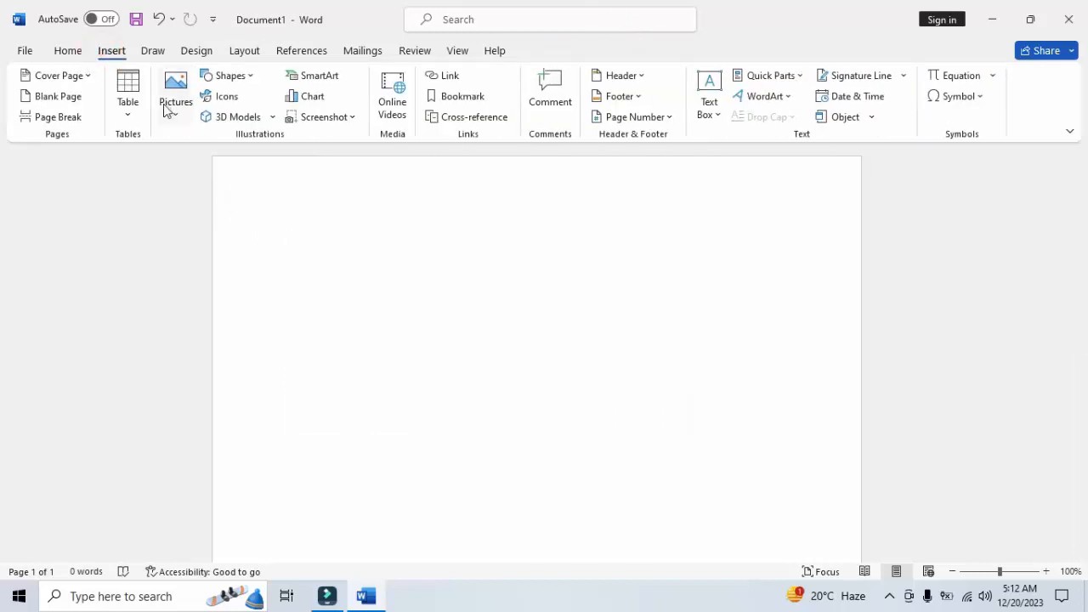
left_click(127, 117)
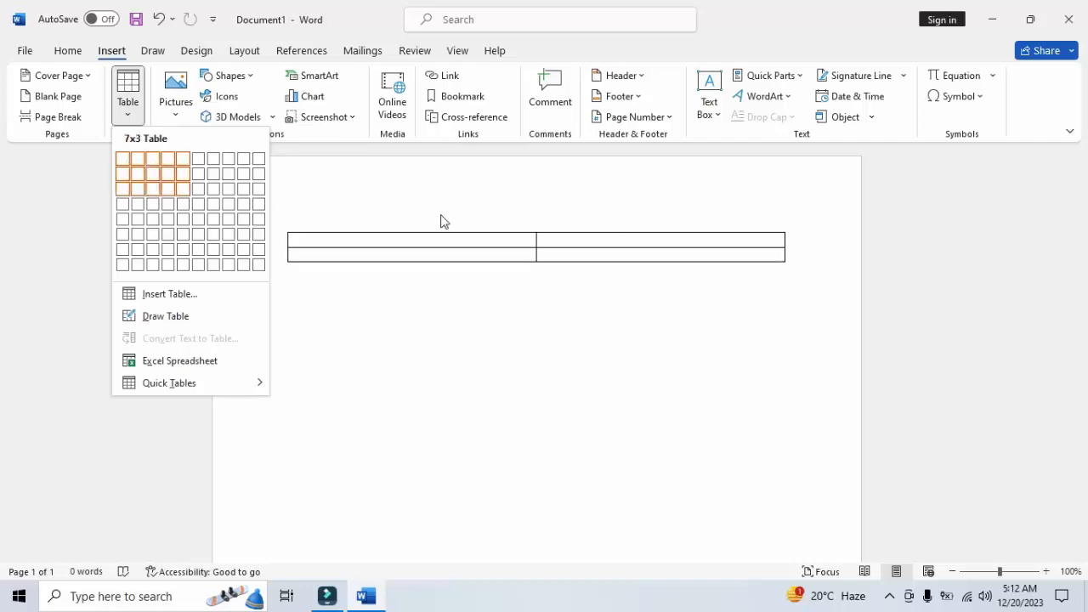
left_click(124, 160)
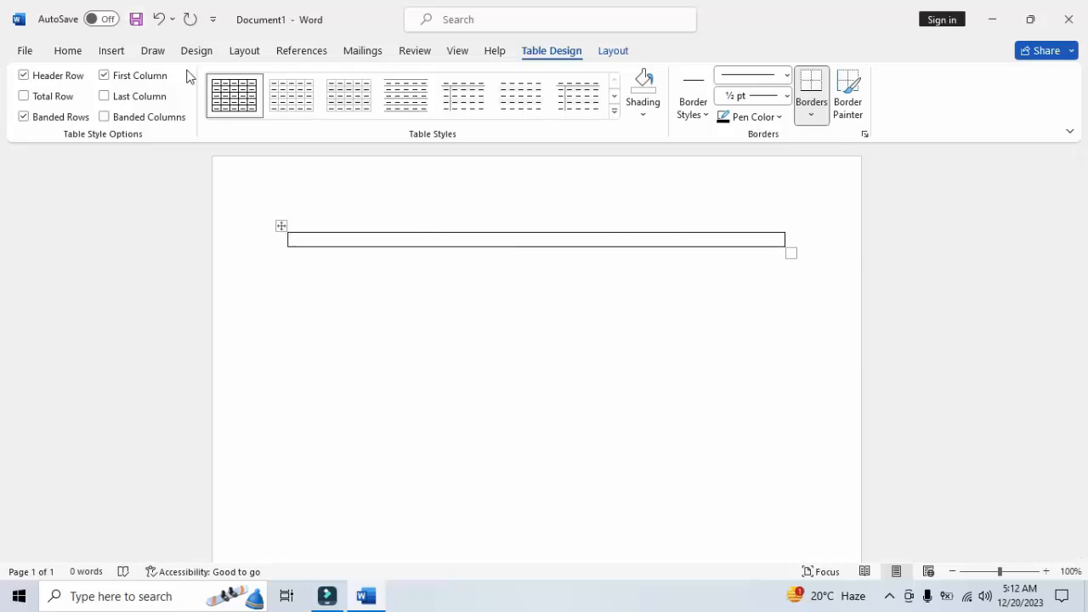
left_click(166, 19)
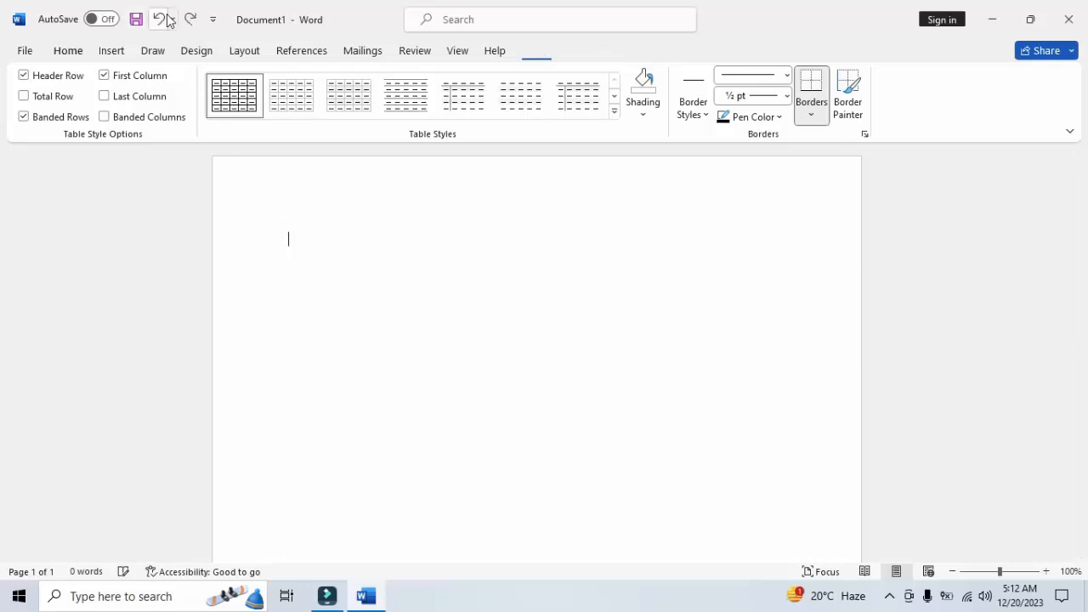
Insert a table with three columns and six rows, and undo the insertion
left_click(112, 48)
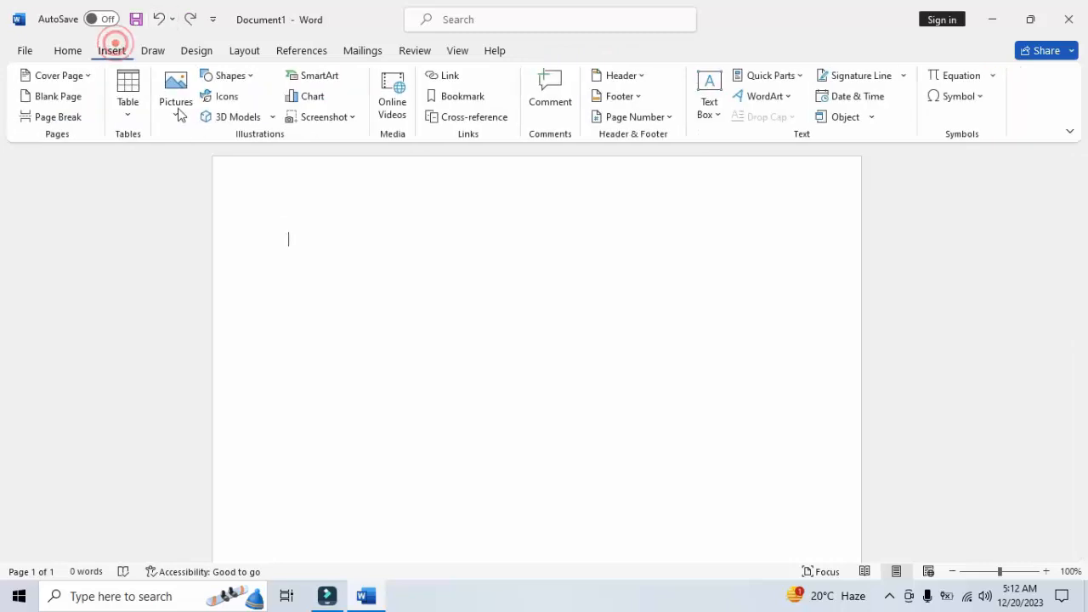
left_click(127, 115)
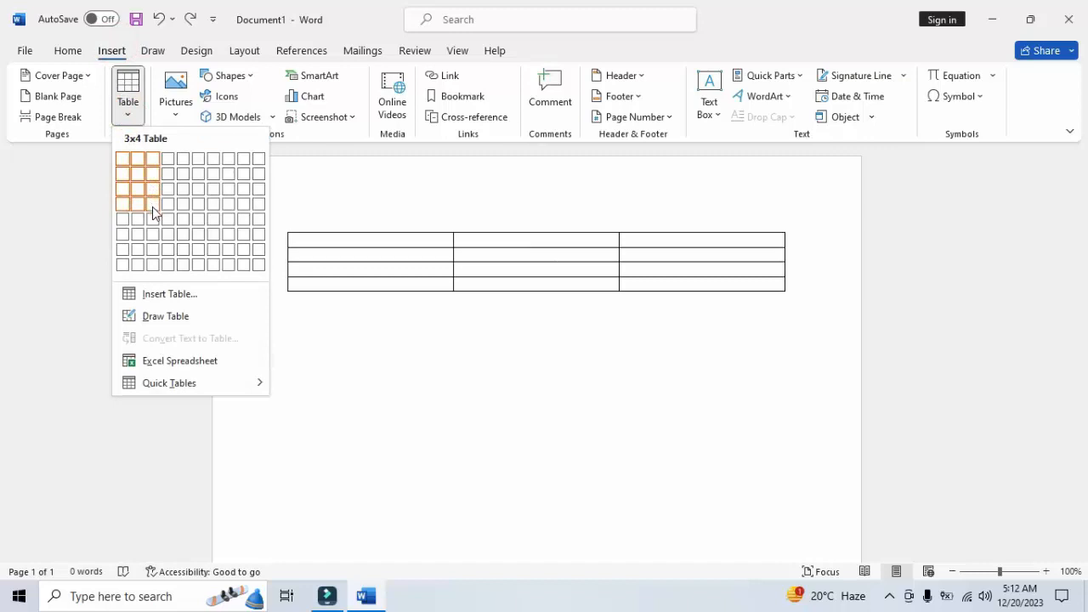
left_click(154, 234)
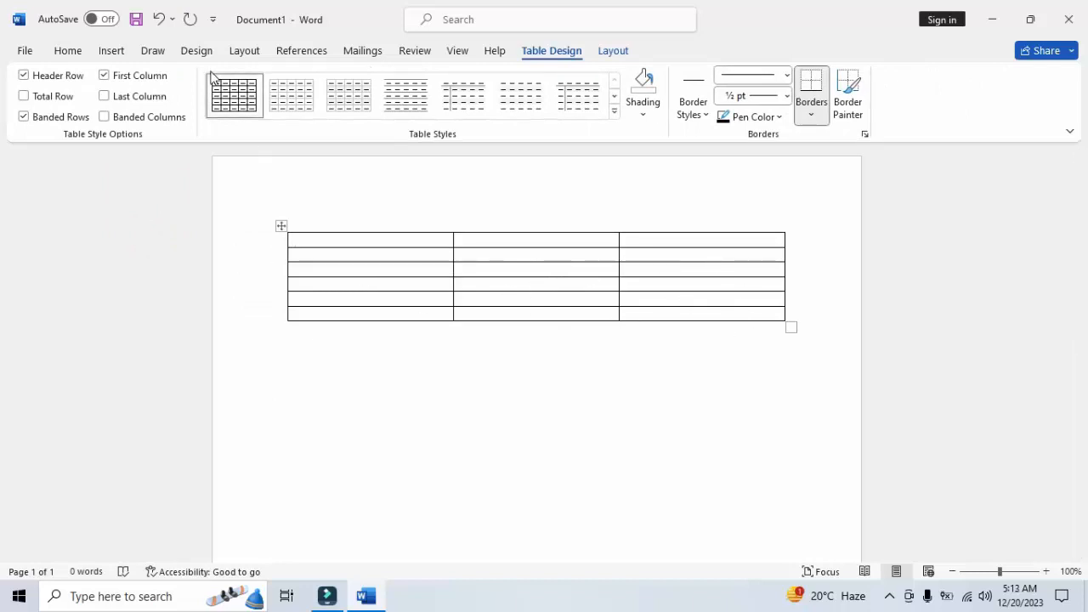
left_click(158, 18)
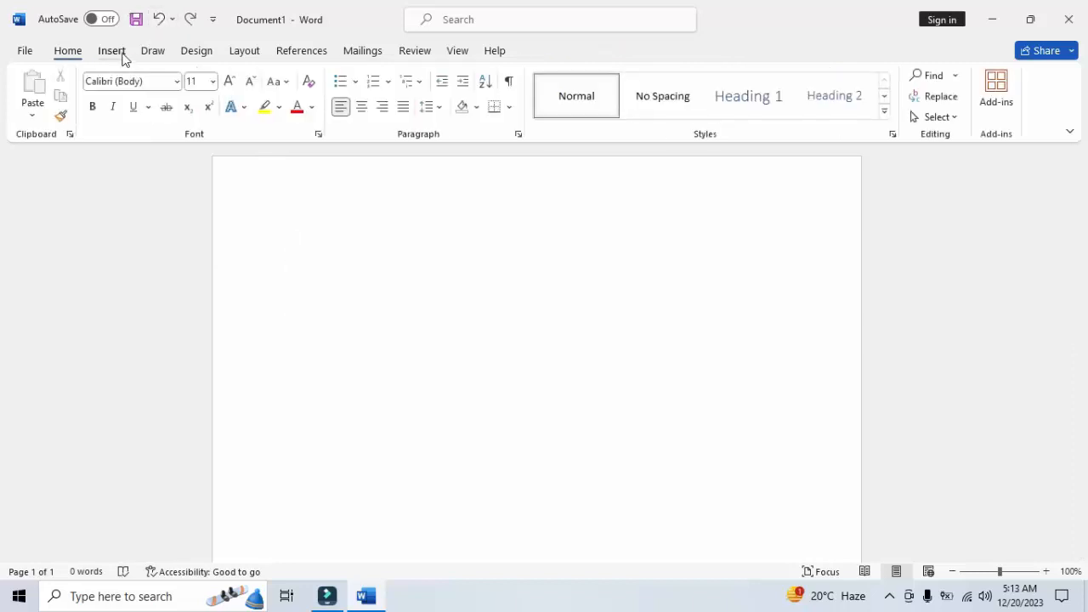
Insert a table with 5 columns and 3 rows through the Insert Table dialog, using the automatic fixed column width
left_click(114, 51)
left_click(129, 109)
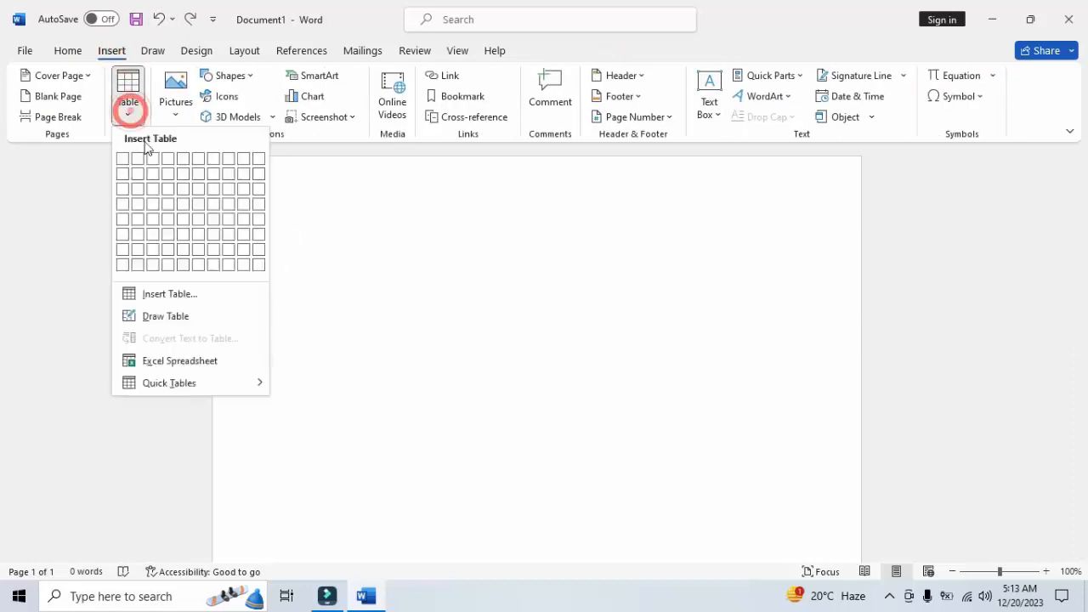
left_click(208, 294)
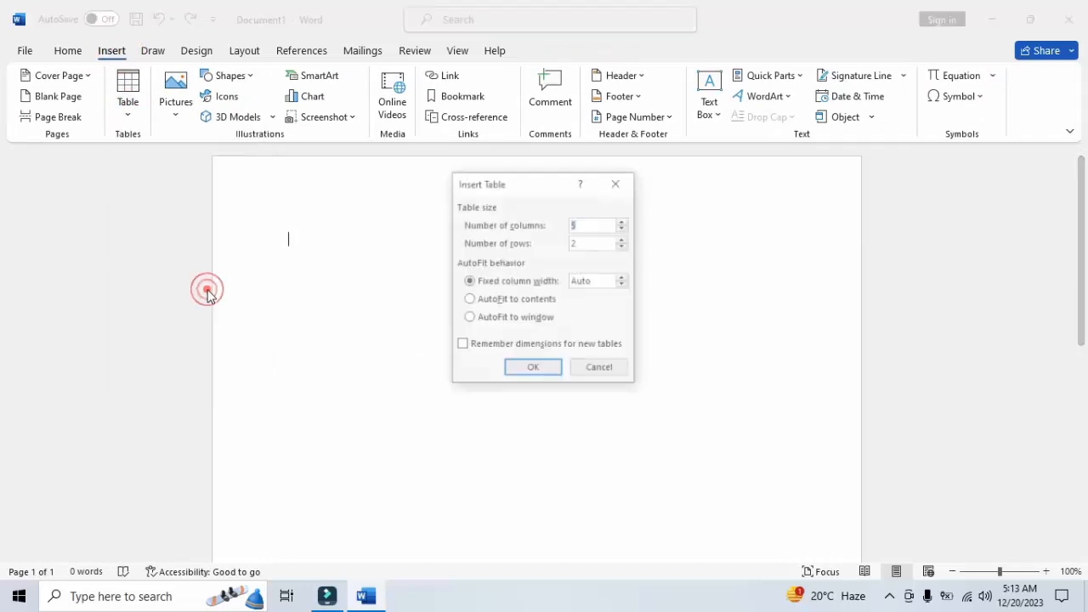
left_click_drag(522, 183, 502, 171)
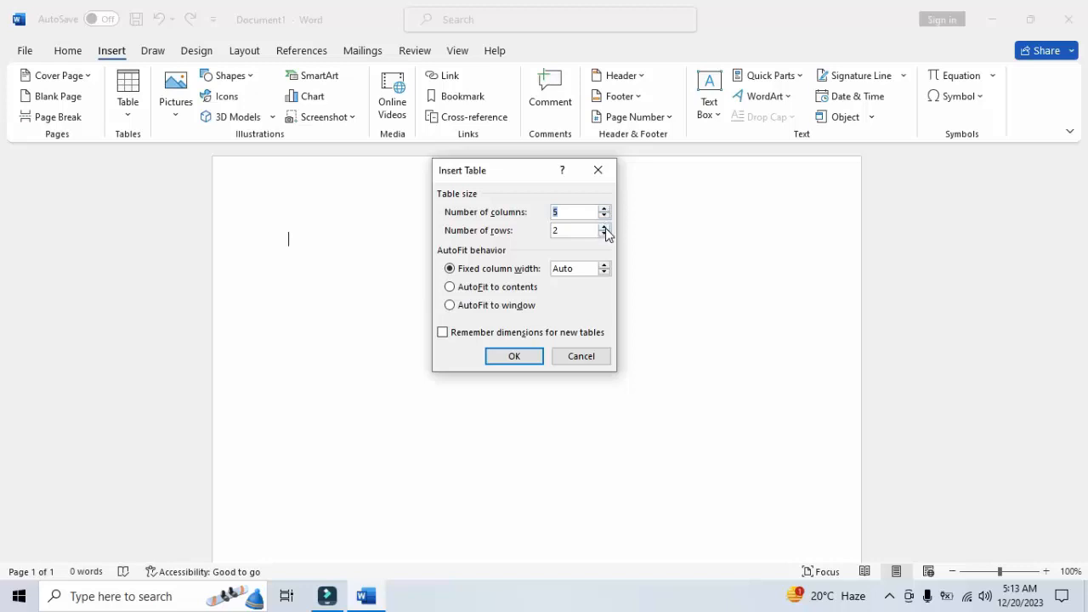
left_click(603, 227)
left_click(516, 355)
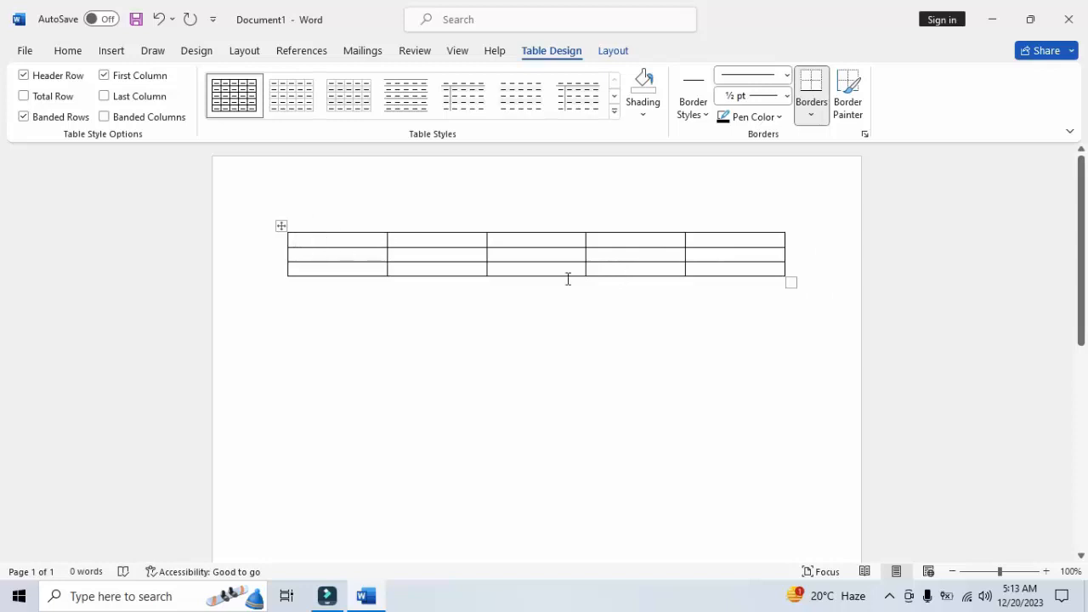
Insert a second table below the first with 15 columns and 6 rows, using AutoFit to contents
left_click(386, 342)
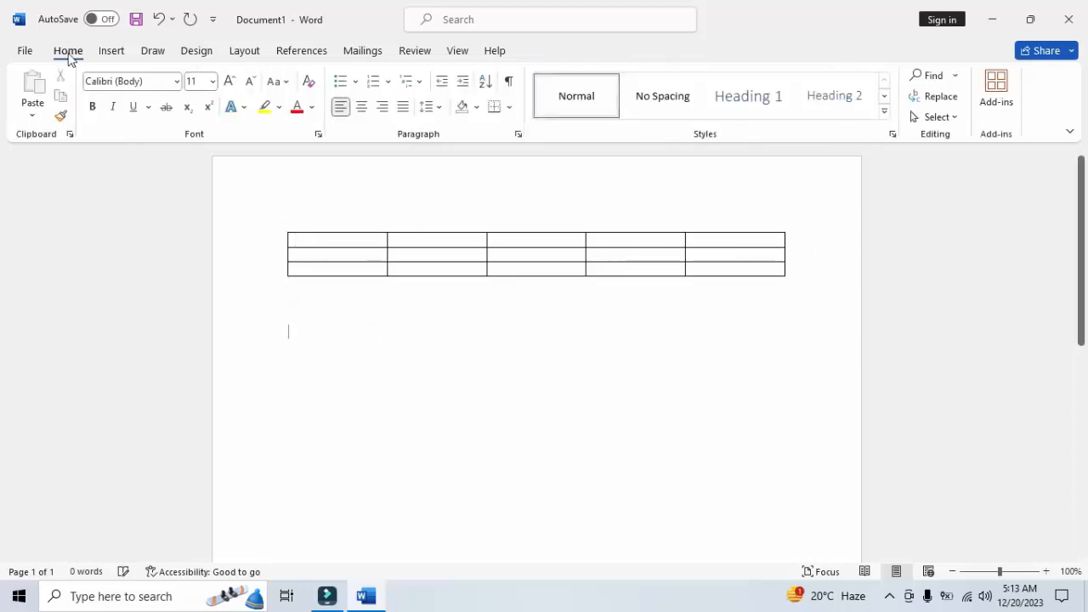
left_click(110, 50)
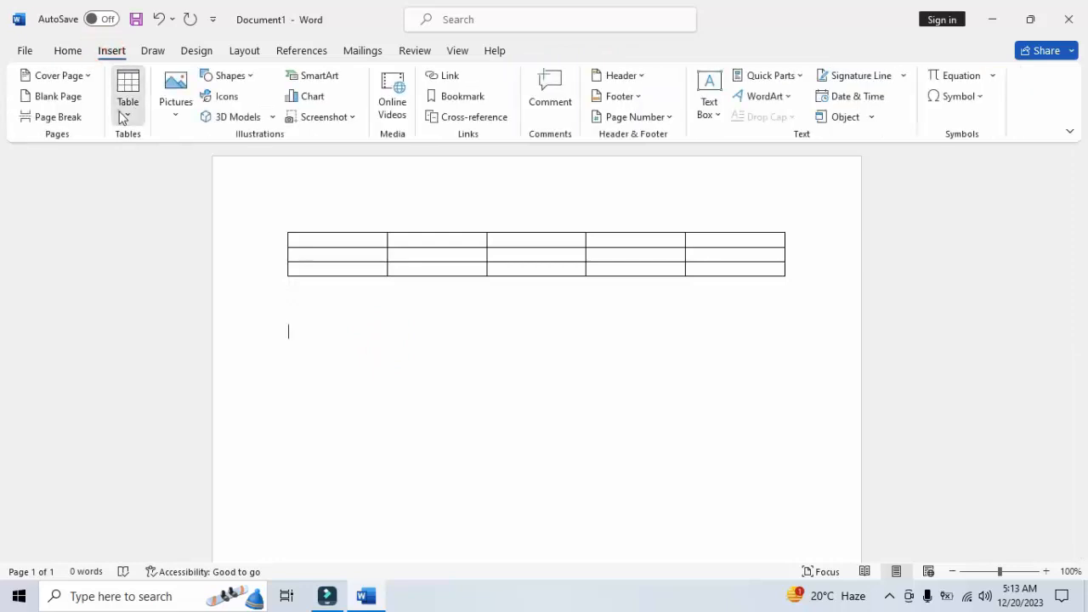
left_click(125, 109)
left_click(195, 297)
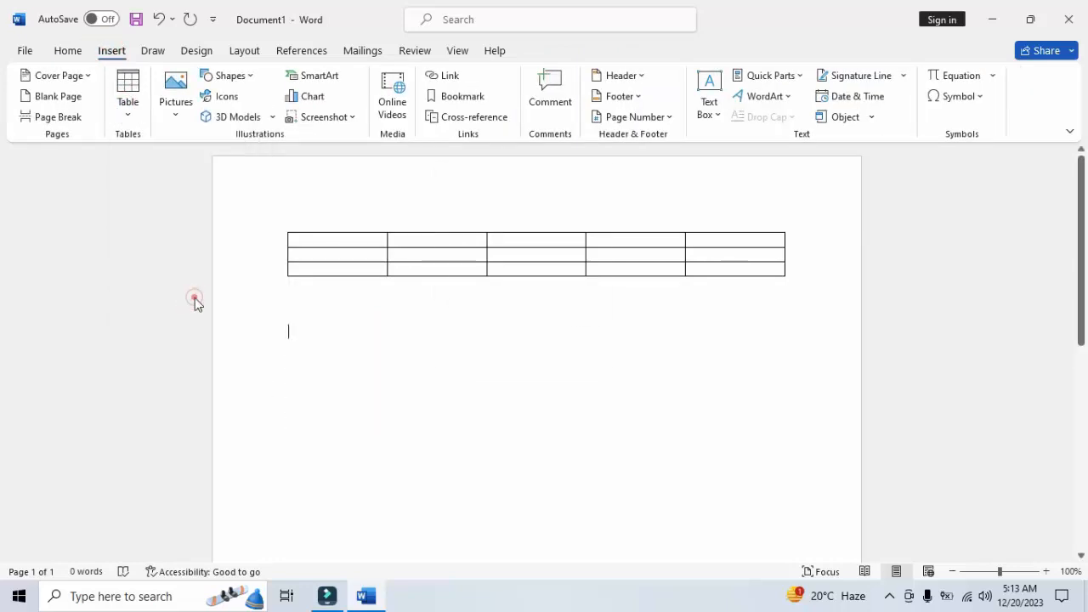
left_click(476, 292)
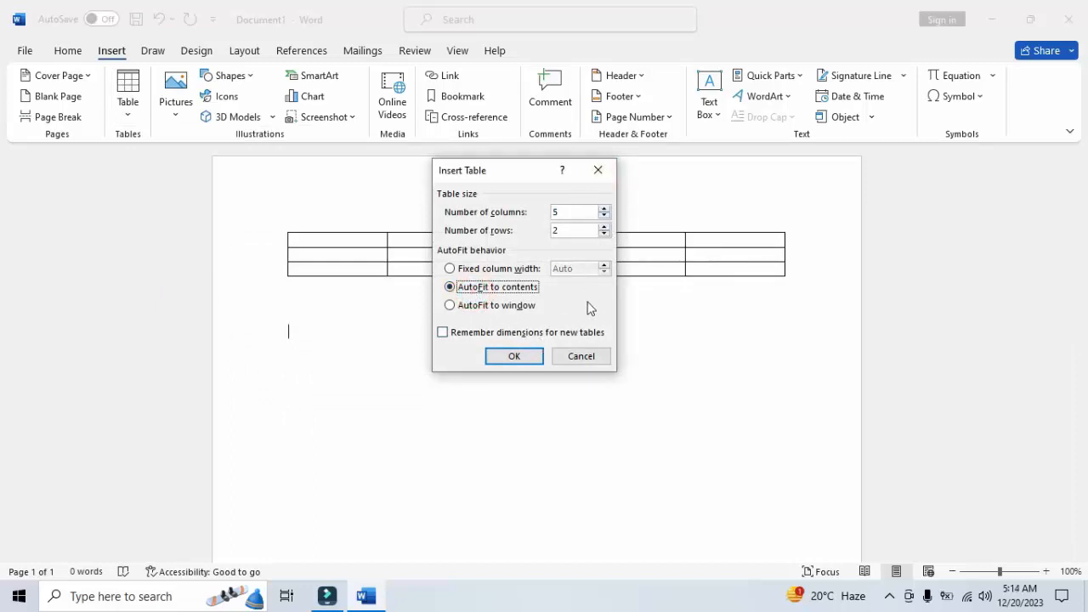
left_click(604, 210)
left_click(604, 210)
left_click(603, 209)
left_click(604, 210)
left_click(603, 227)
left_click(603, 227)
left_click(603, 227)
left_click(604, 227)
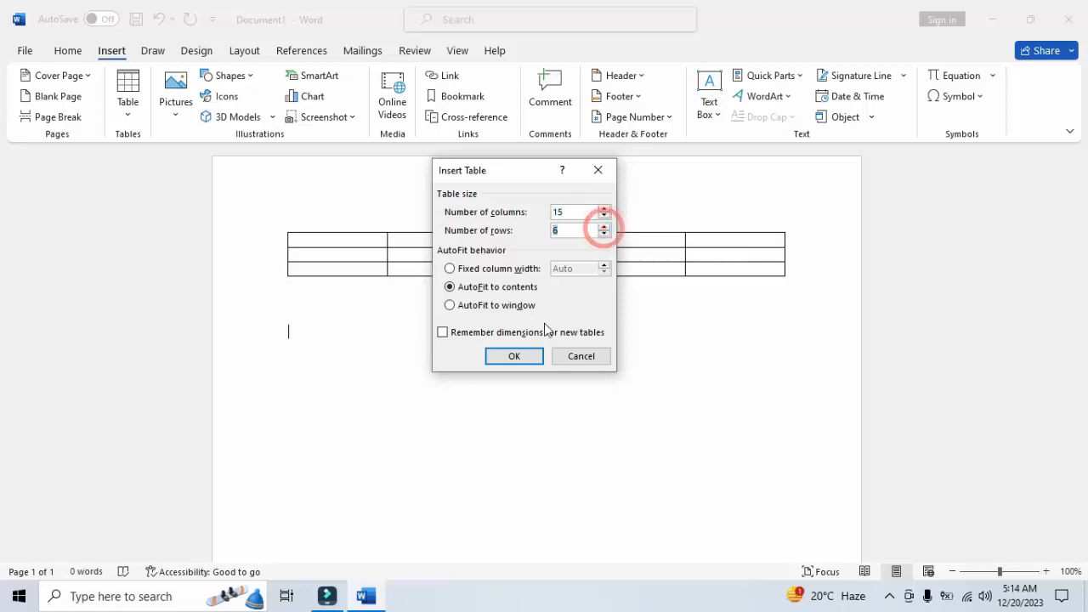
left_click(514, 355)
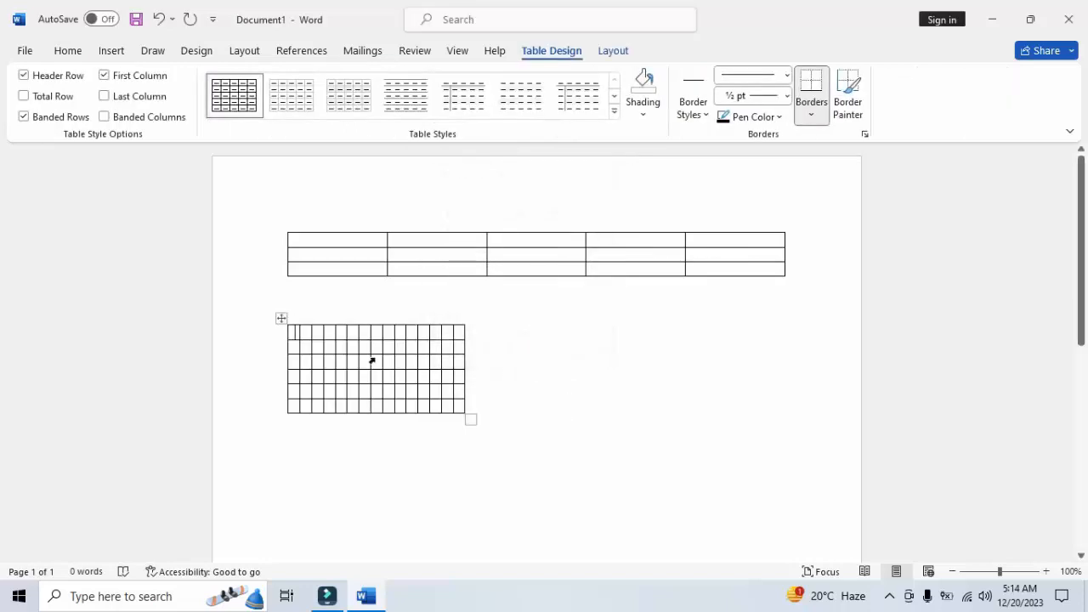
Insert a third table below the second with 5 columns and 2 rows, using AutoFit to window
left_click(460, 473)
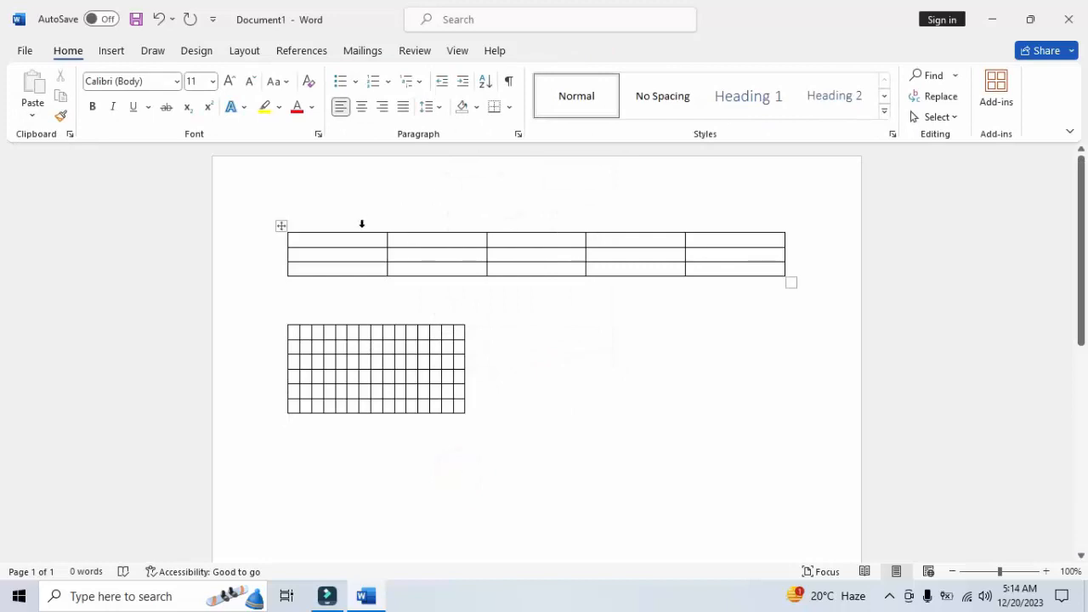
left_click(446, 438)
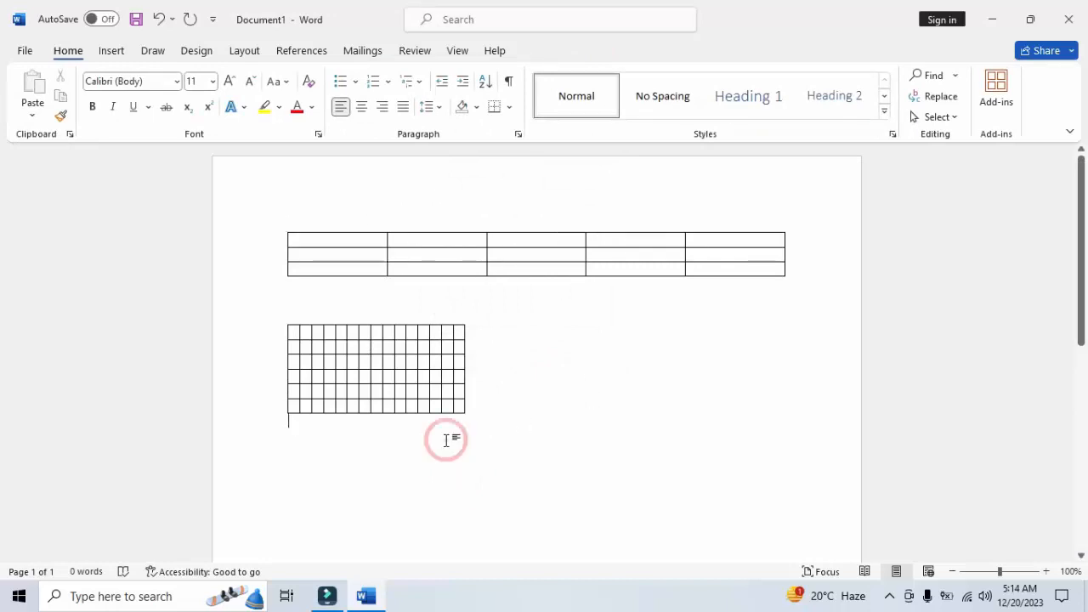
left_click(446, 440)
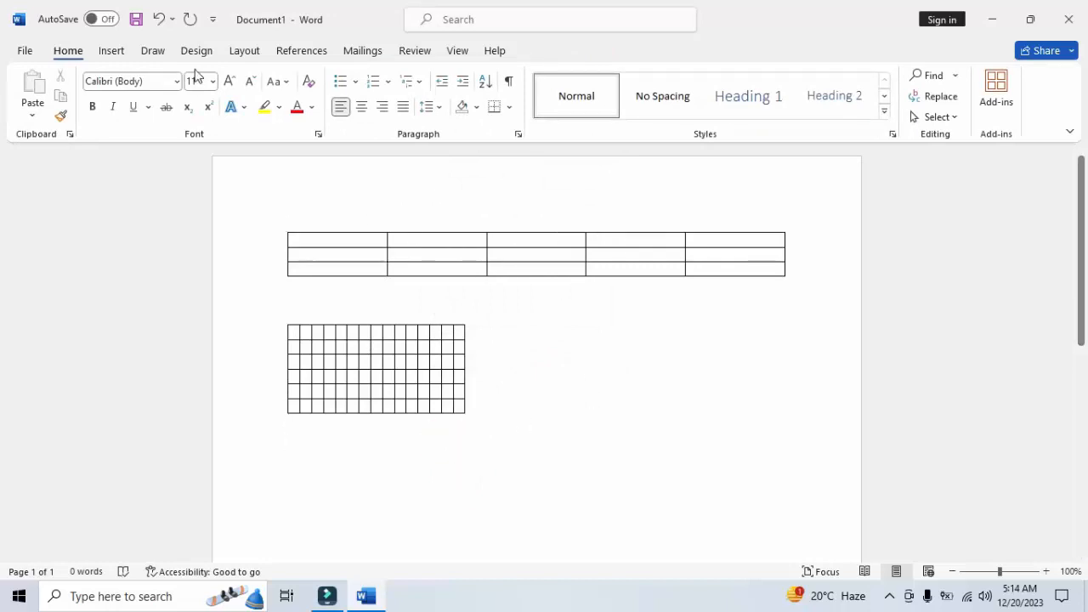
left_click(112, 51)
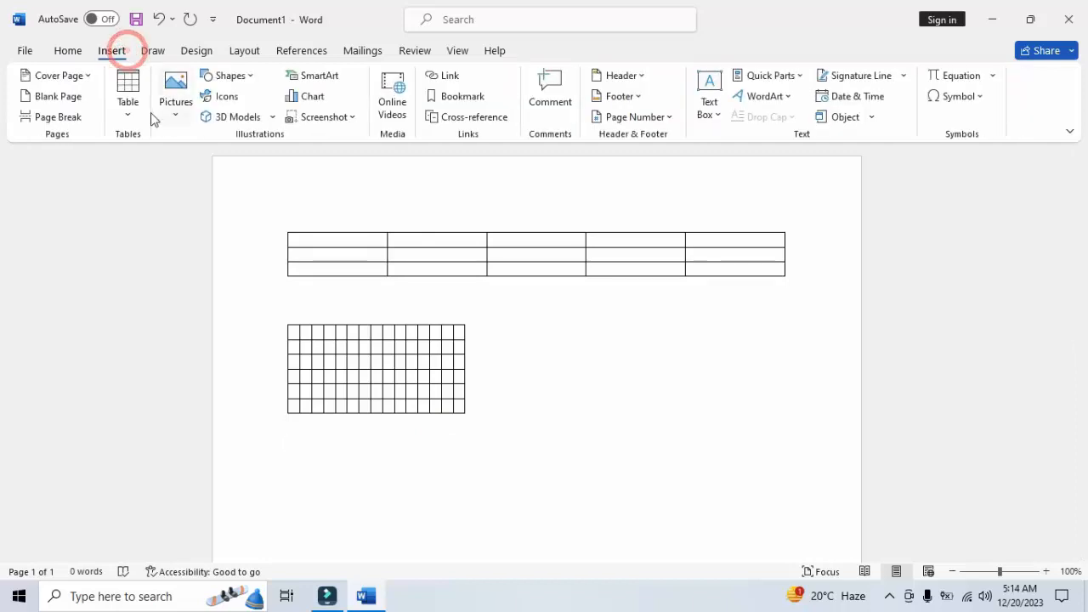
left_click(135, 109)
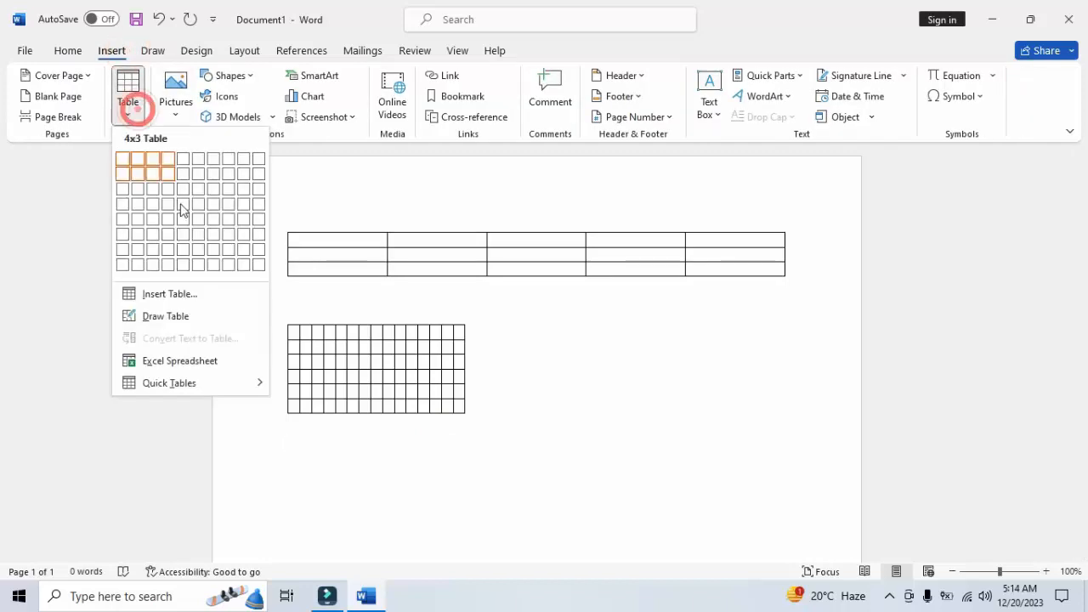
left_click(196, 296)
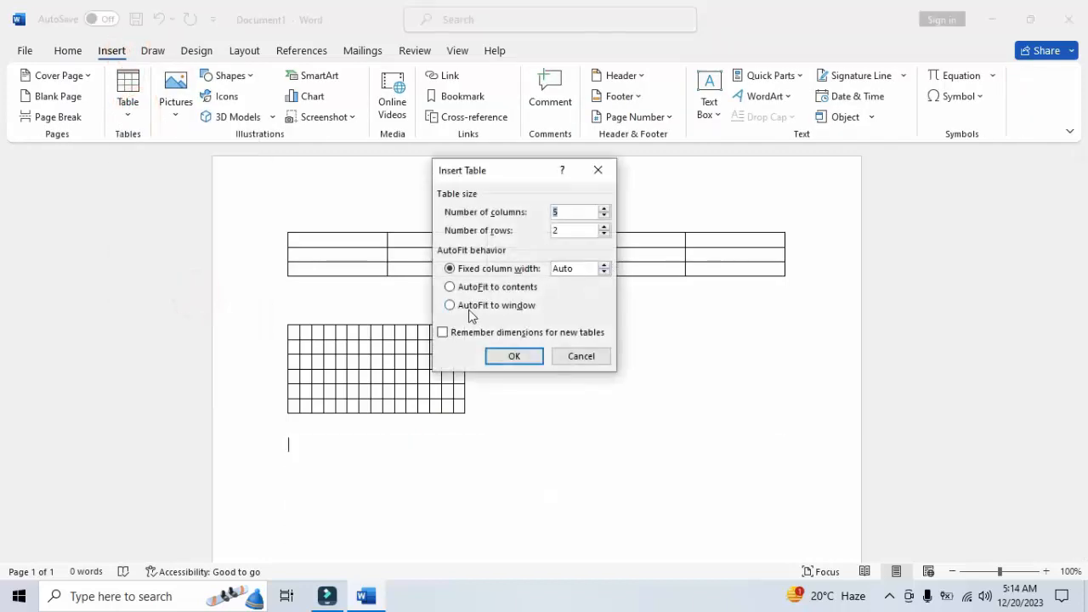
left_click(473, 306)
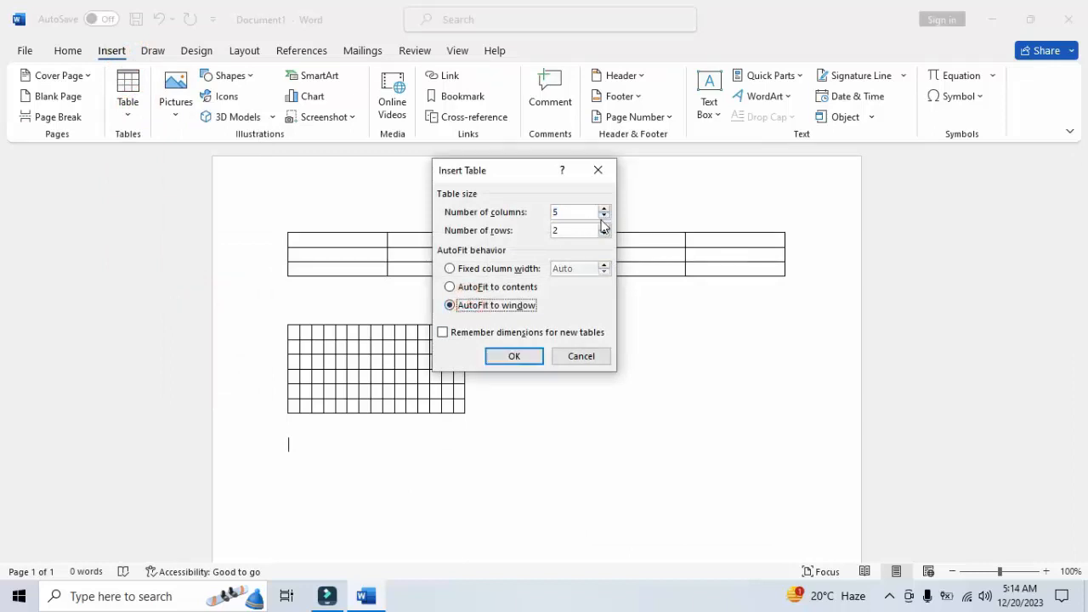
left_click(516, 356)
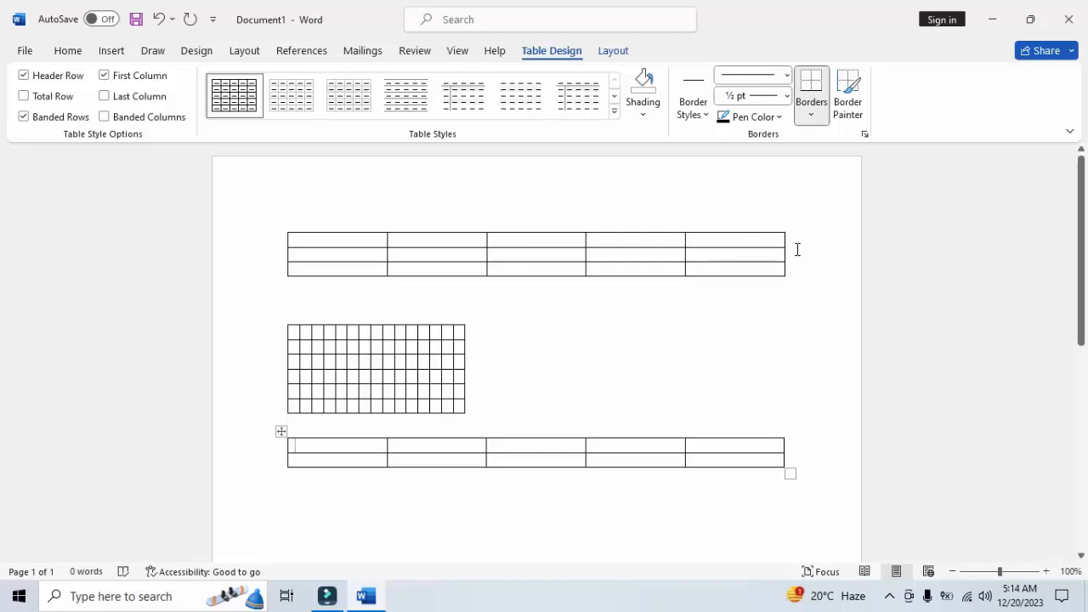
left_click_drag(818, 386, 779, 314)
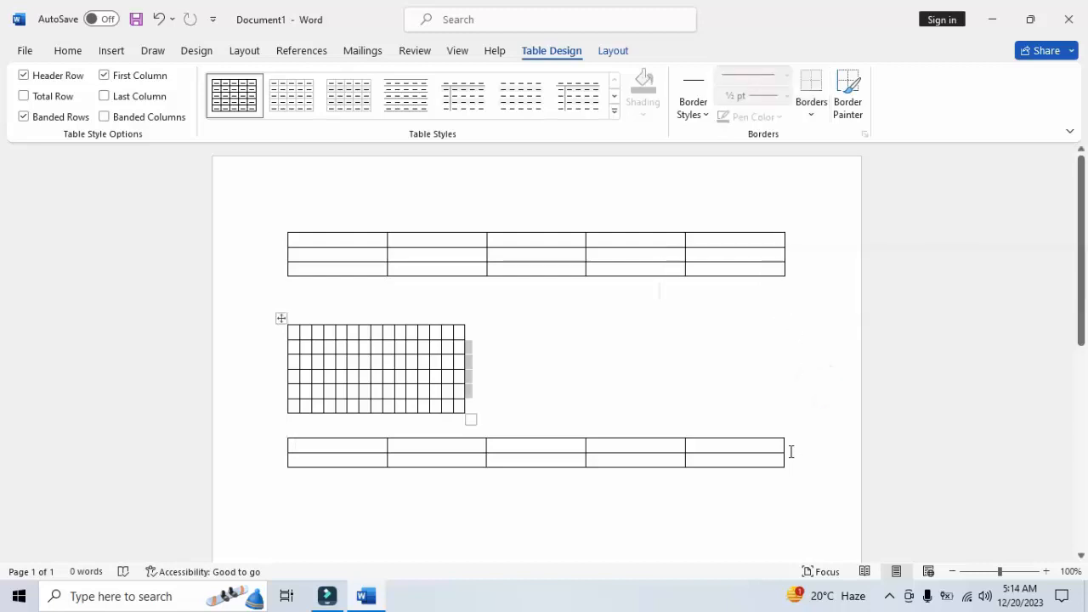
left_click(788, 449)
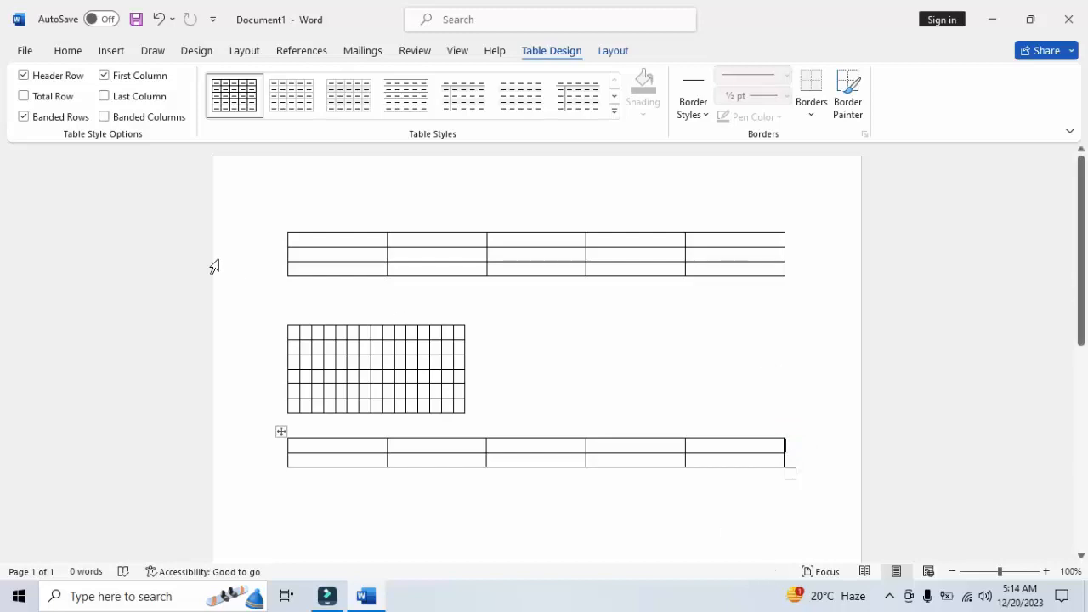
Fill the first table's first cell with "hjjkk" plus a long run of l's, and its second-row, second-column cell with repeated k's
left_click(334, 236)
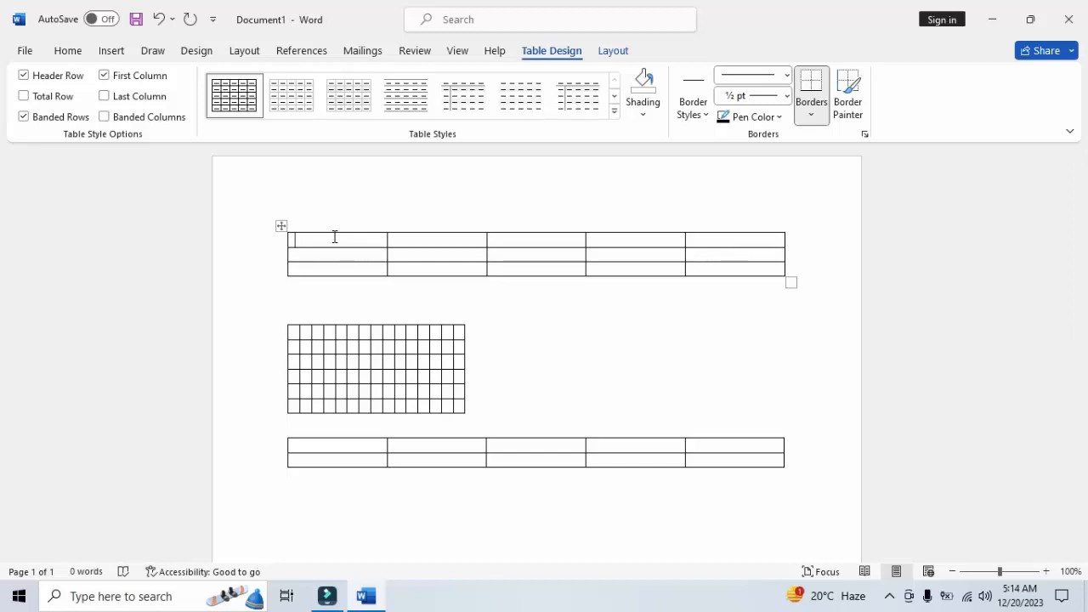
type("jjkk")
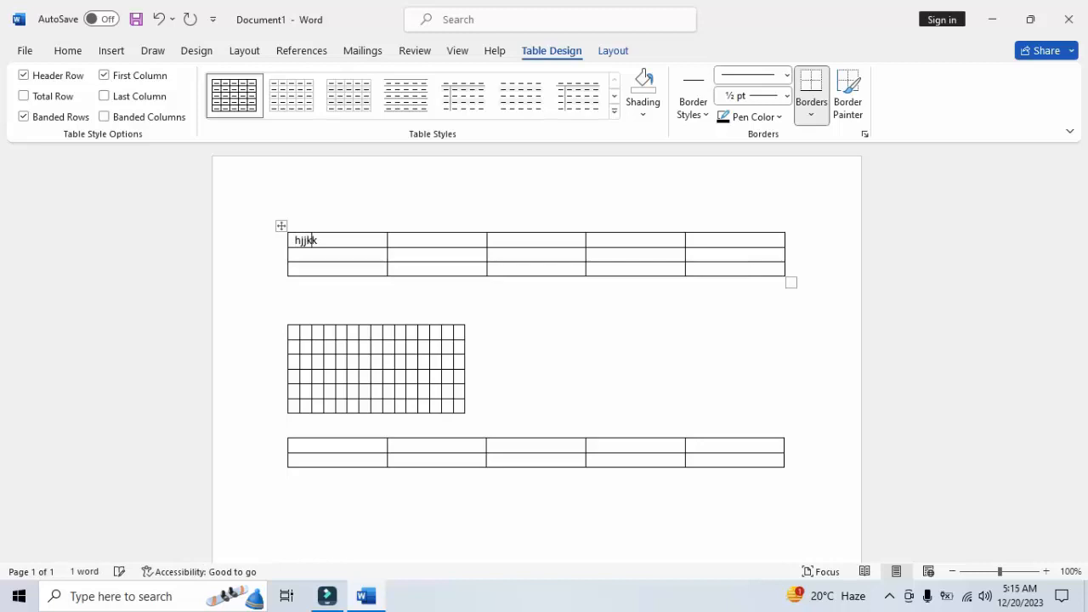
type("lllllllllllllllllllll")
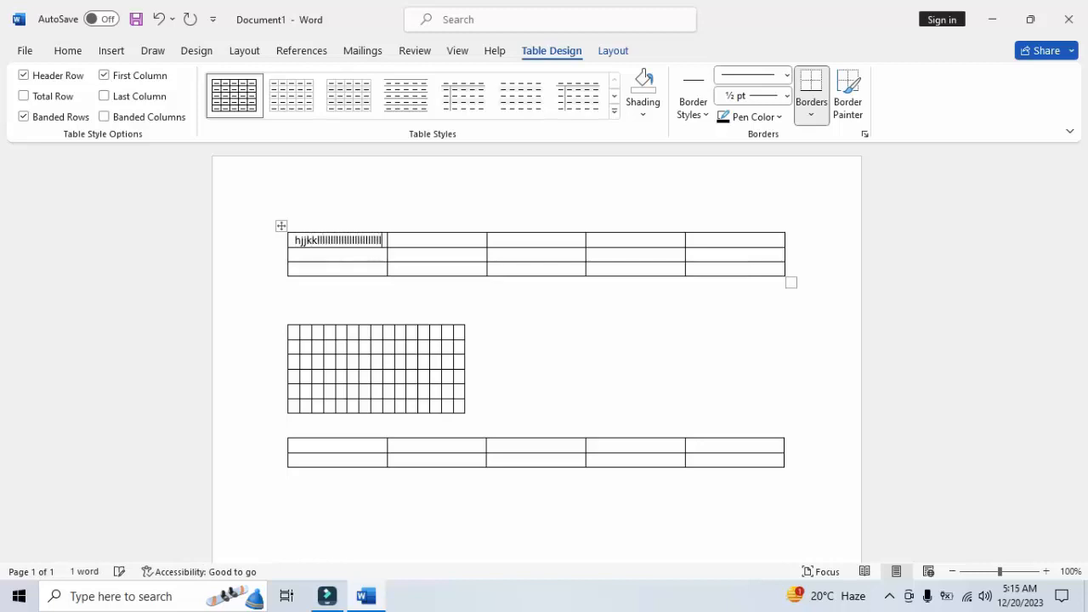
type("lllllllllllllllllllllllll")
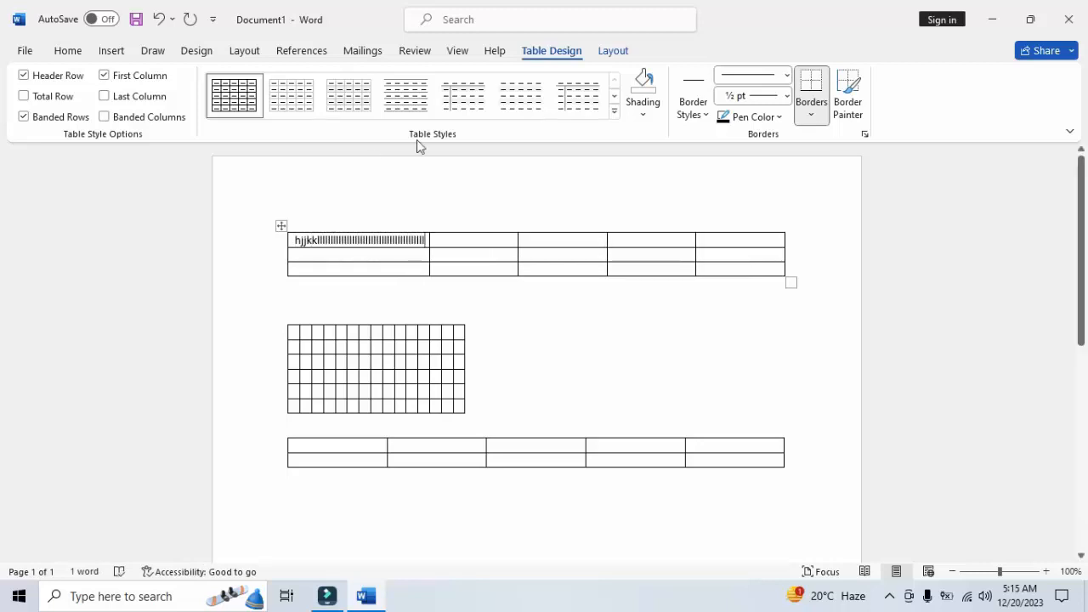
left_click(486, 255)
type("k")
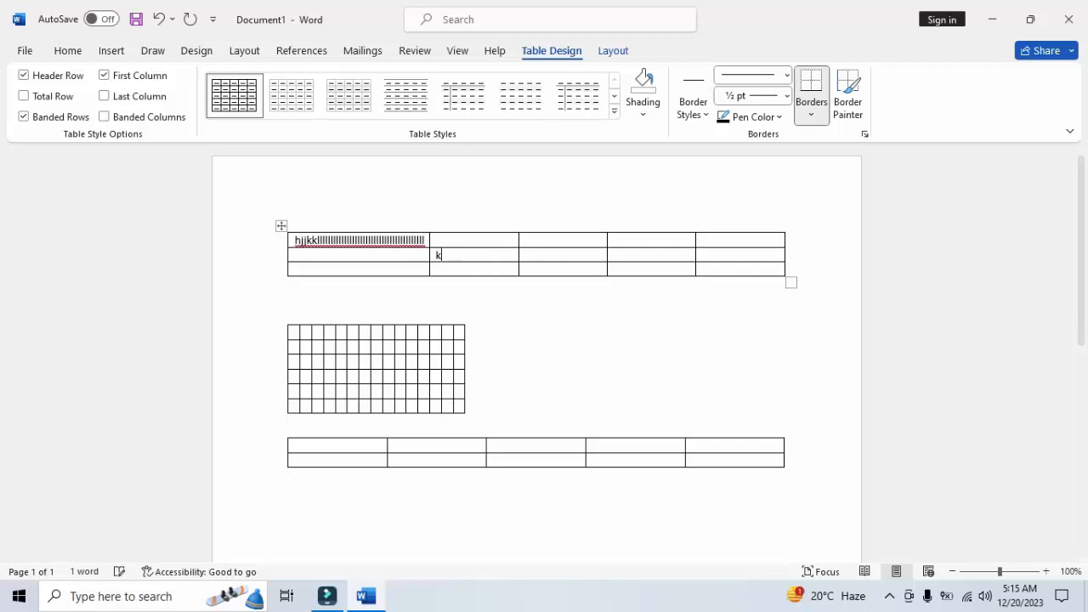
type("kkkkkkkkkkkkkkkkkkkkkkk")
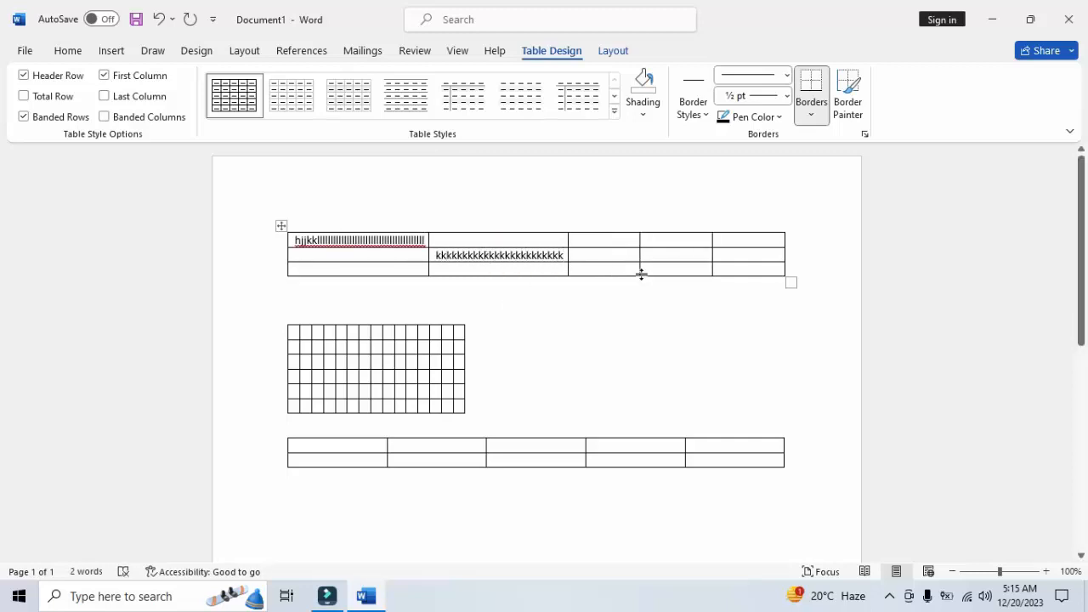
left_click(630, 270)
Enter "Kopp" in the first cell of the second table
left_click(297, 332)
type("kopp")
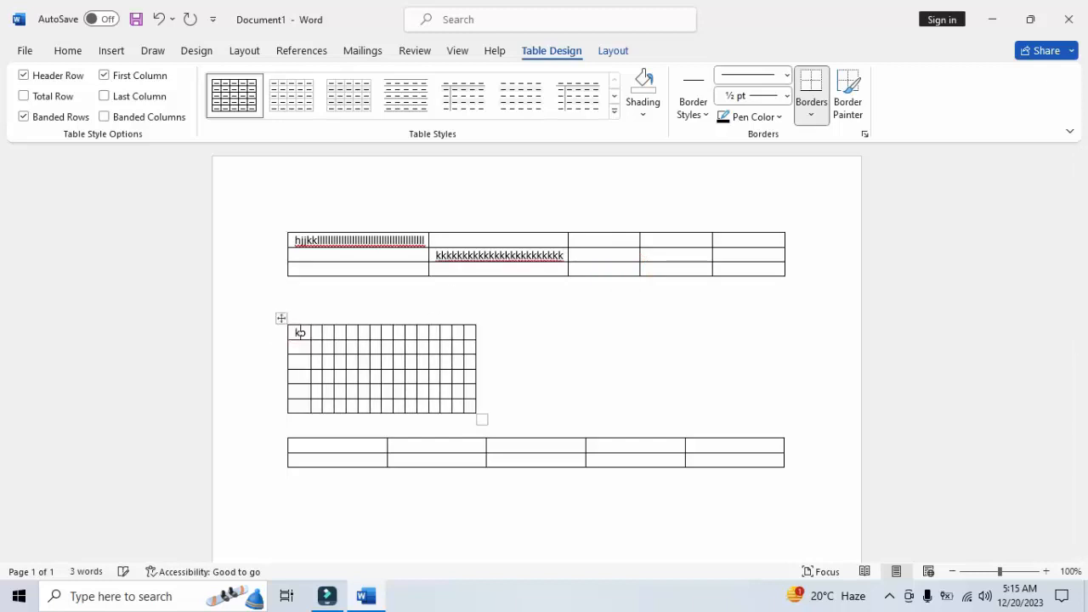
type("[")
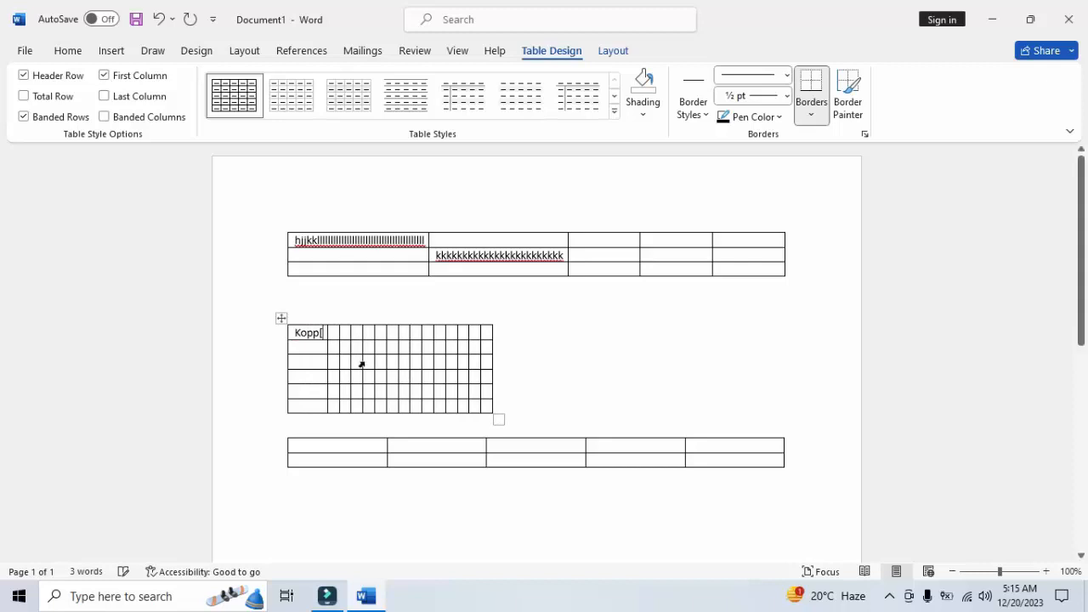
key("BackSpace")
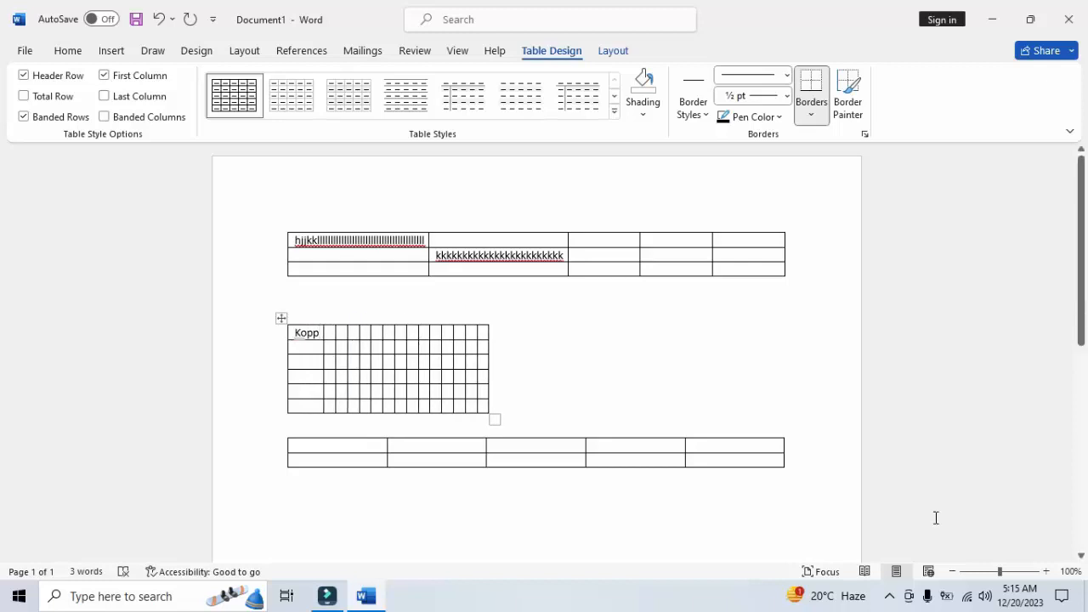
Review the table size and AutoFit options in the Insert Table dialog without inserting another table
left_click(1047, 571)
left_click(1047, 571)
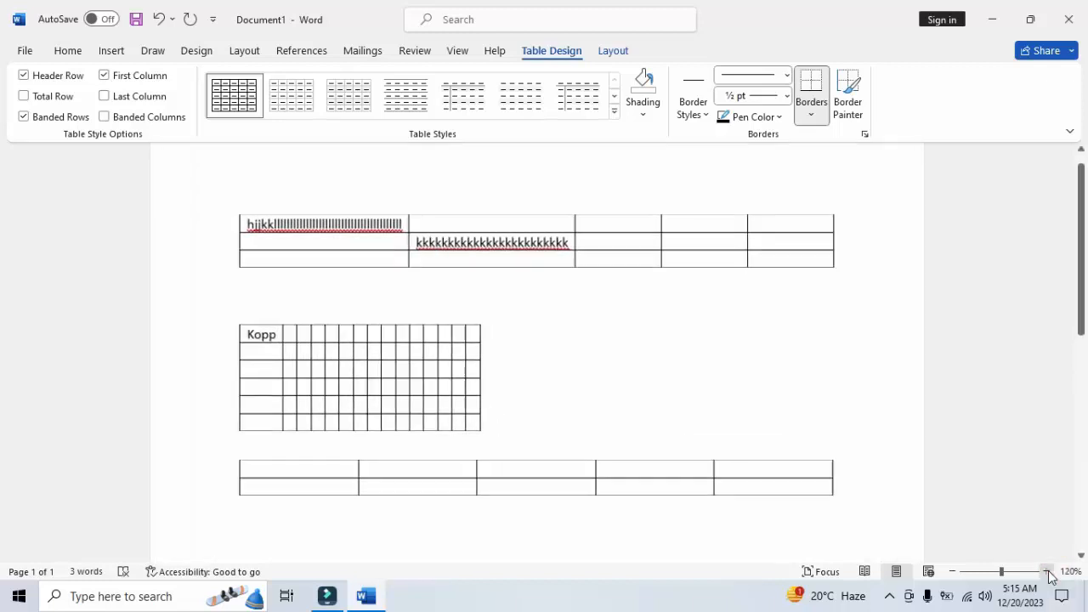
left_click(1047, 571)
left_click(1047, 571)
left_click(1047, 571)
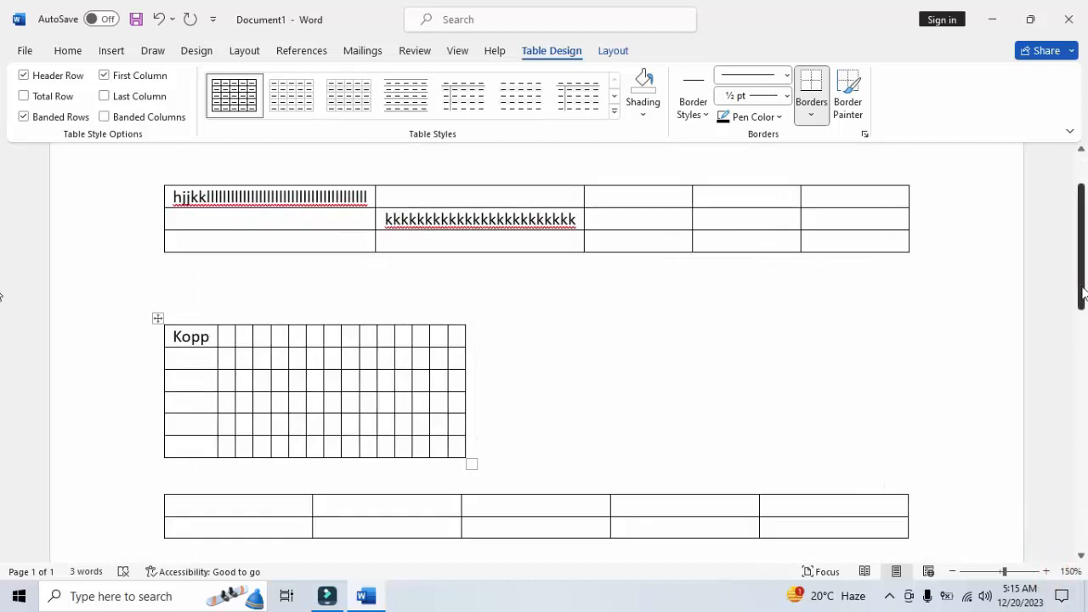
scroll(1083, 285, "up", 1)
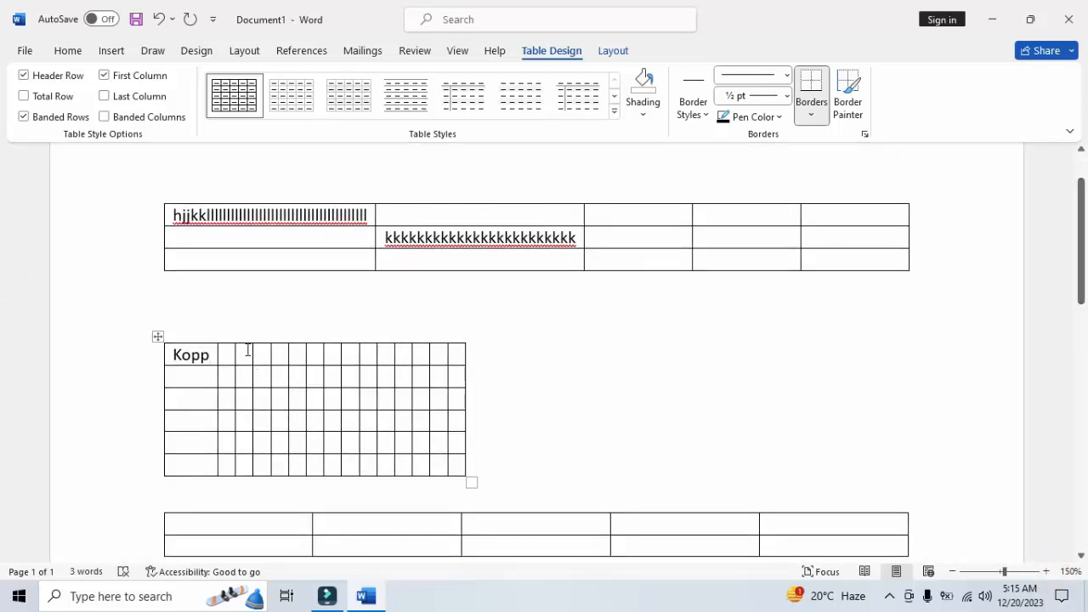
left_click(113, 51)
left_click(127, 95)
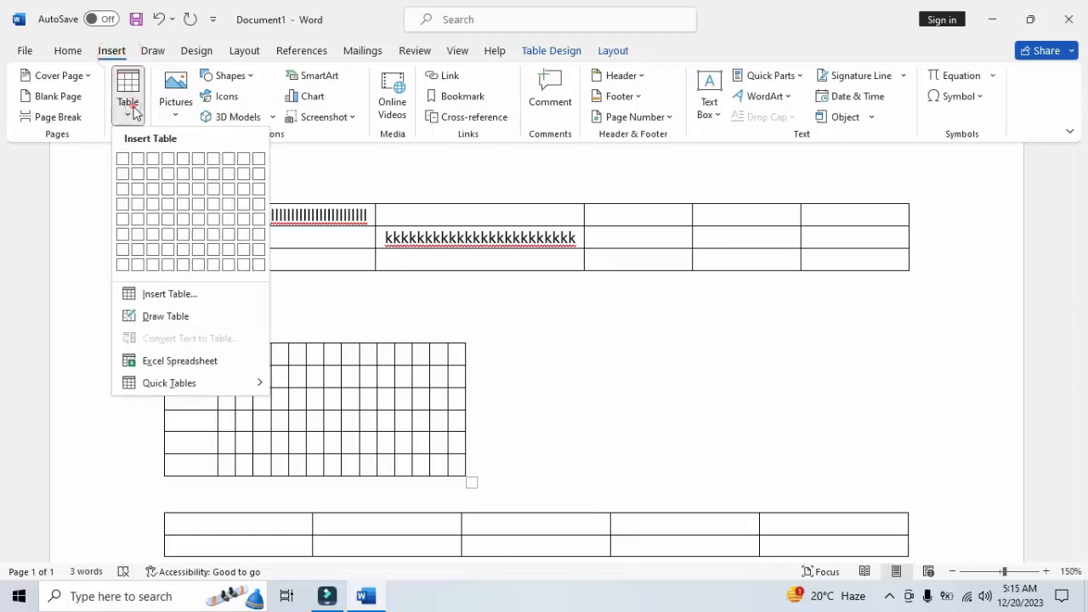
left_click(218, 294)
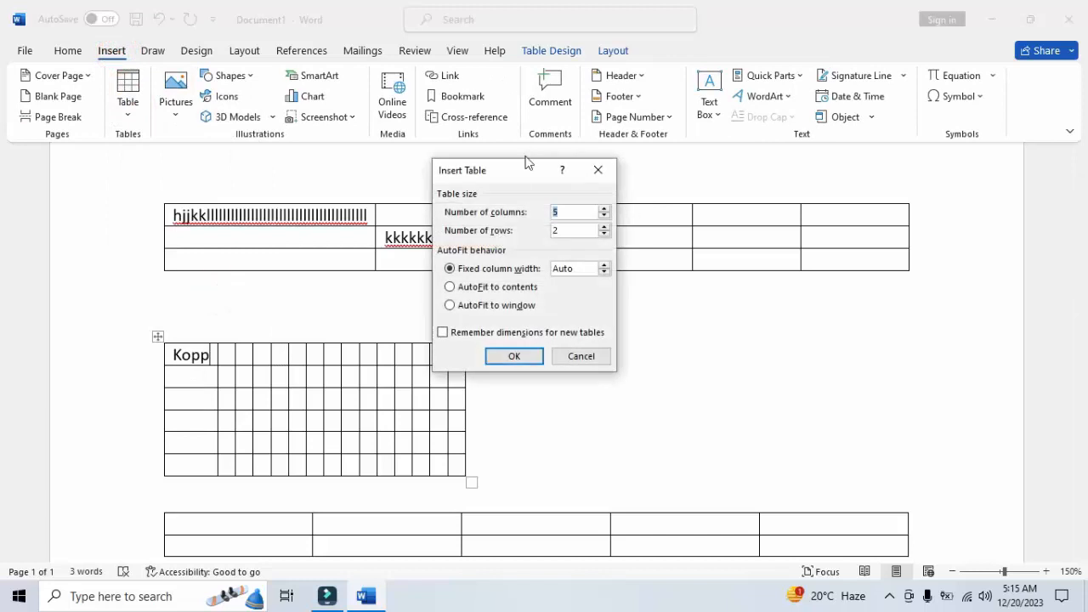
left_click_drag(519, 180, 783, 153)
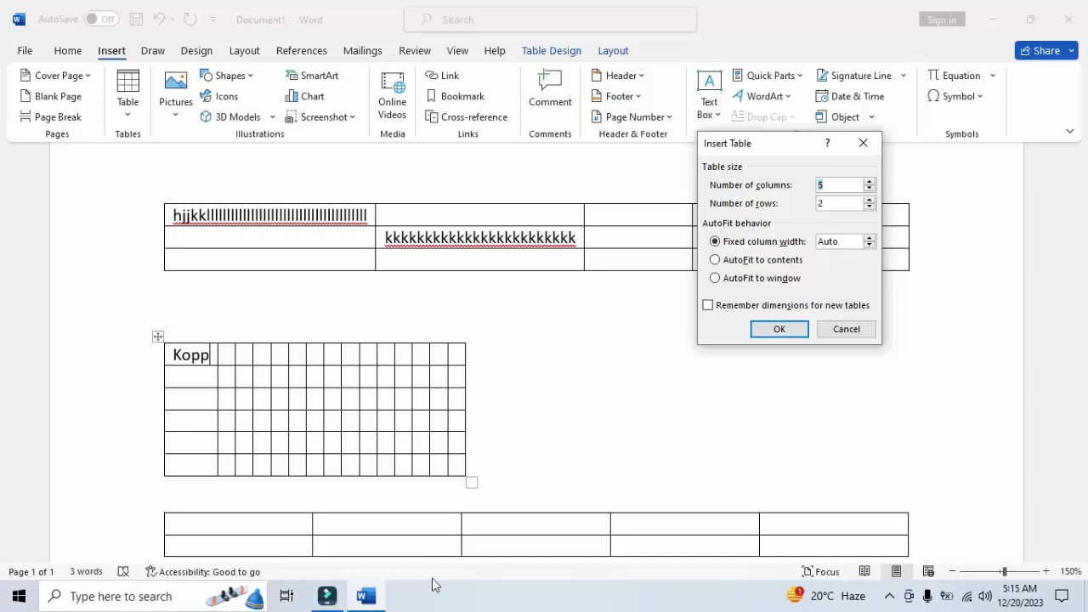
left_click(842, 329)
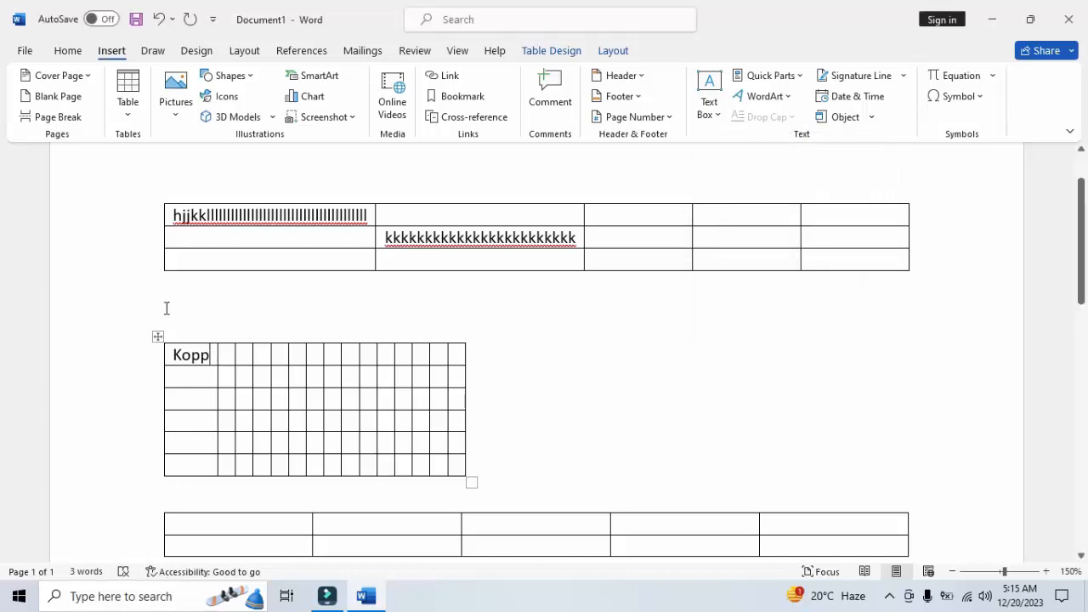
Delete all the tables and text from the document at once
left_click(616, 50)
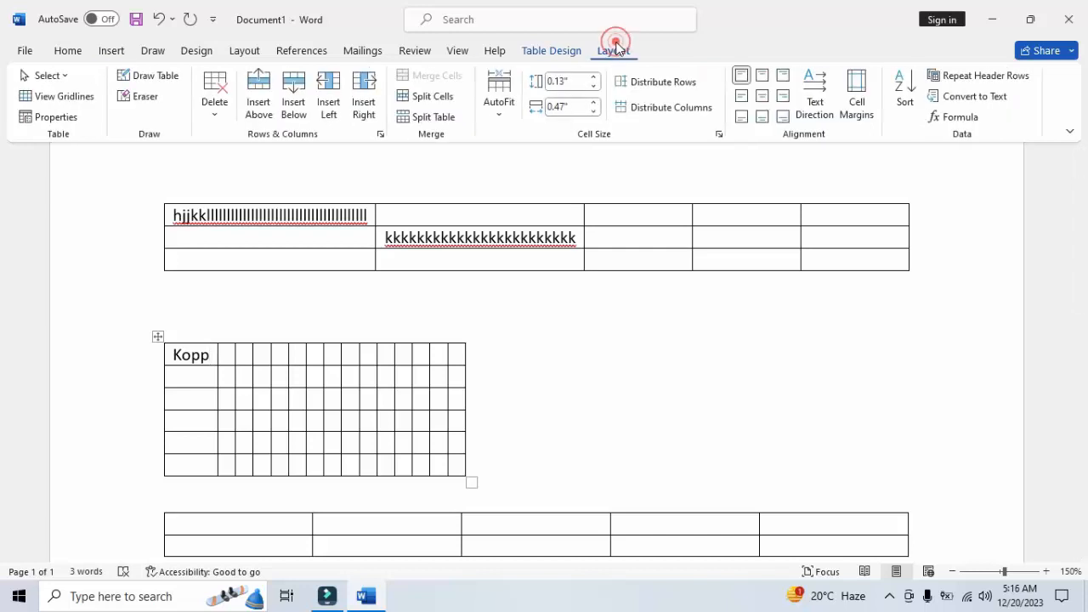
key("ctrl+a")
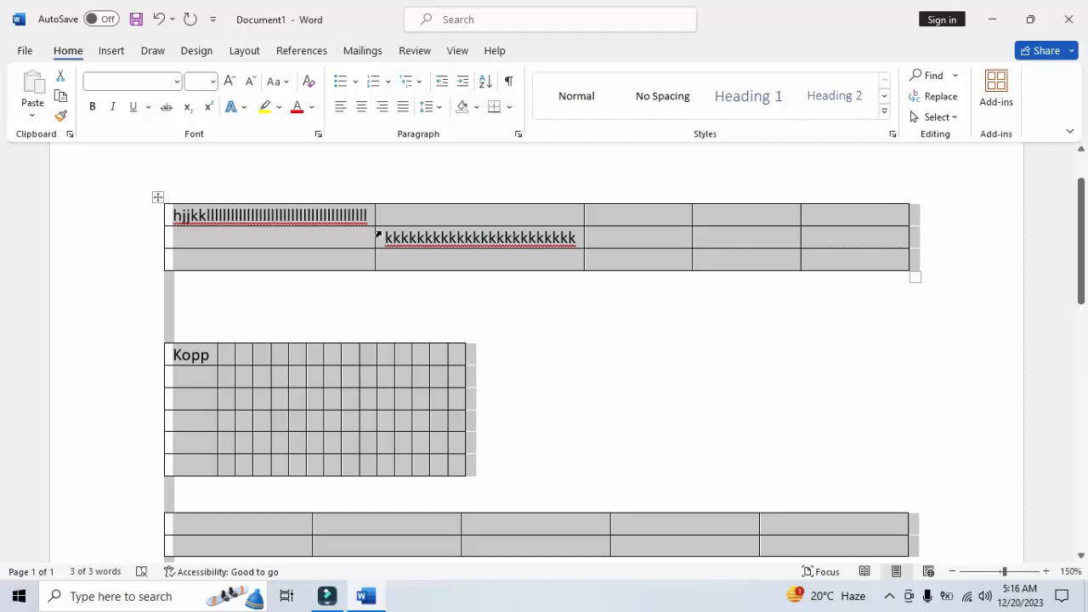
key("Delete")
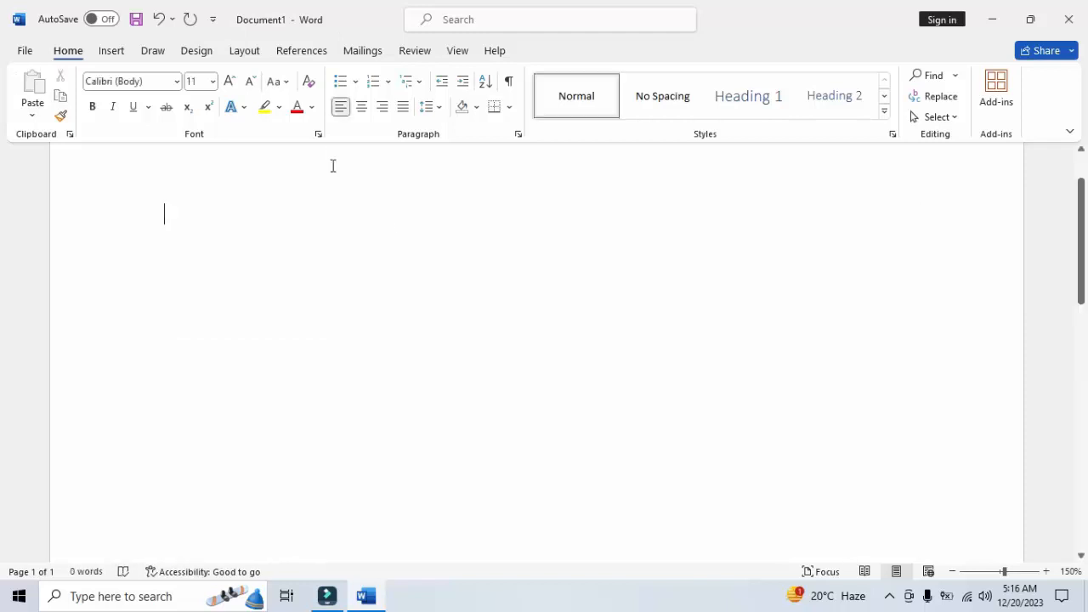
Insert a table with six columns and four rows using the table size grid
left_click(104, 53)
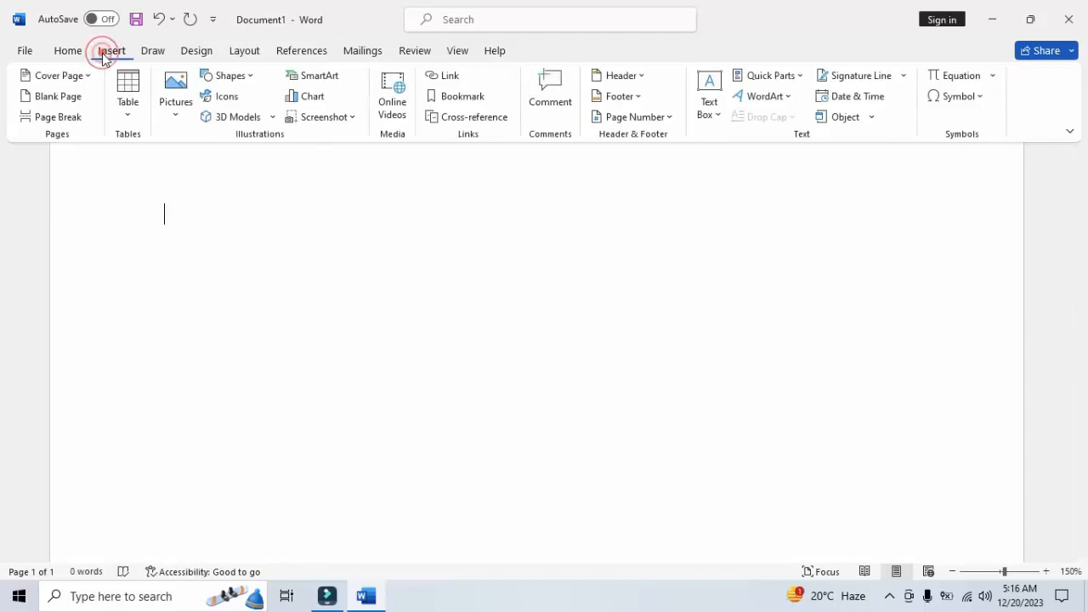
left_click(132, 117)
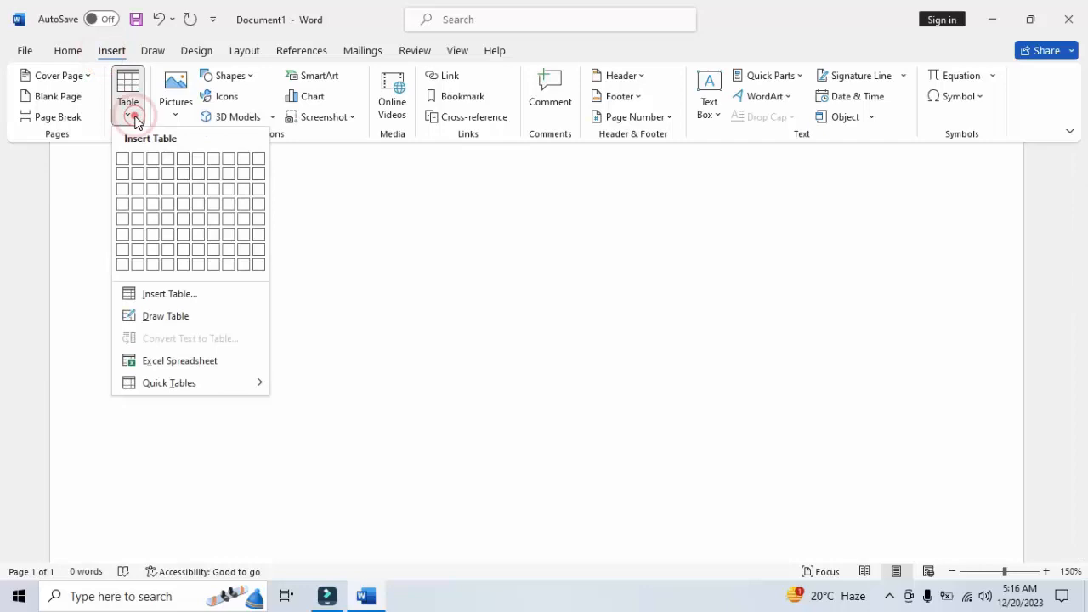
left_click(201, 210)
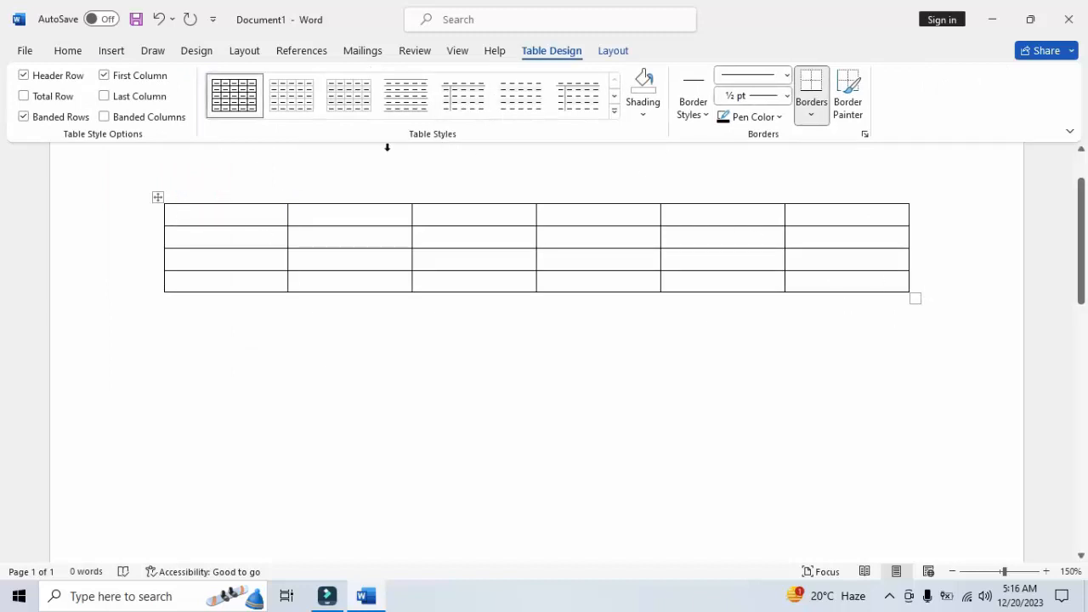
left_click(643, 114)
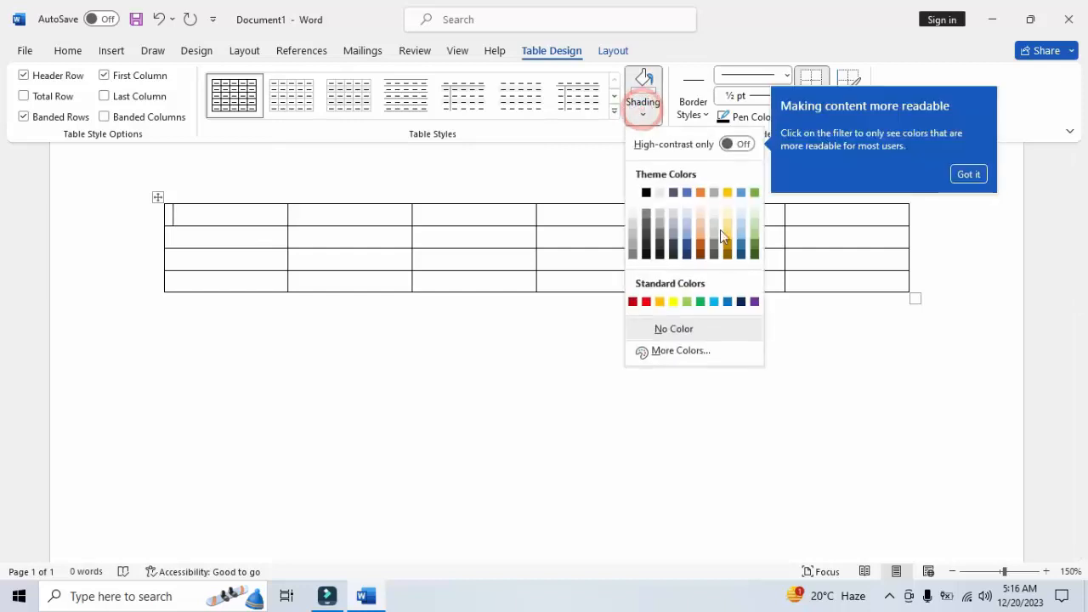
left_click(156, 200)
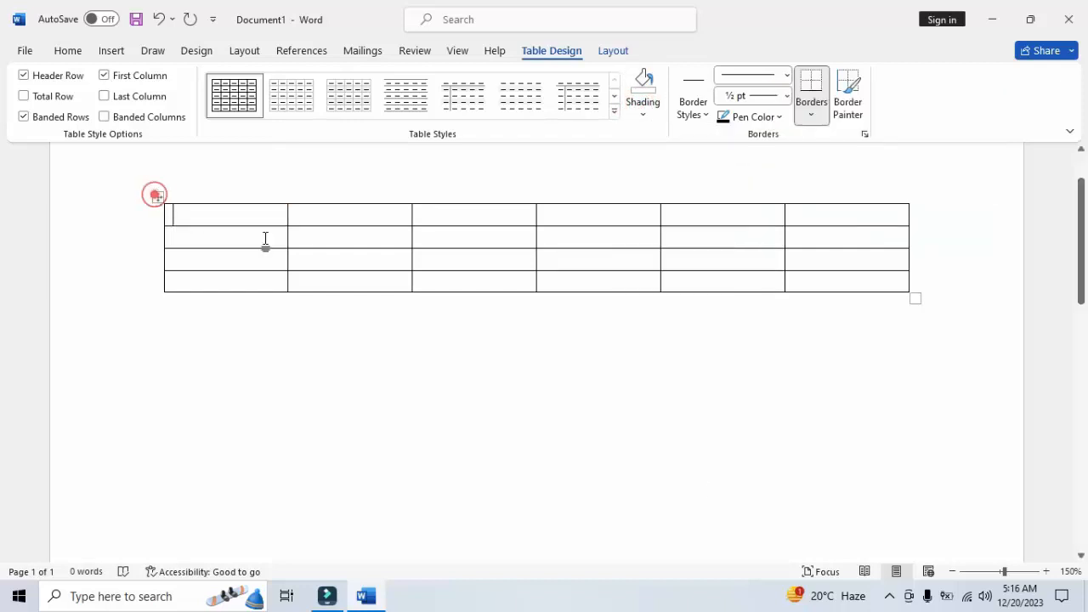
left_click(1046, 571)
left_click(1046, 571)
left_click(1046, 571)
left_click(1046, 571)
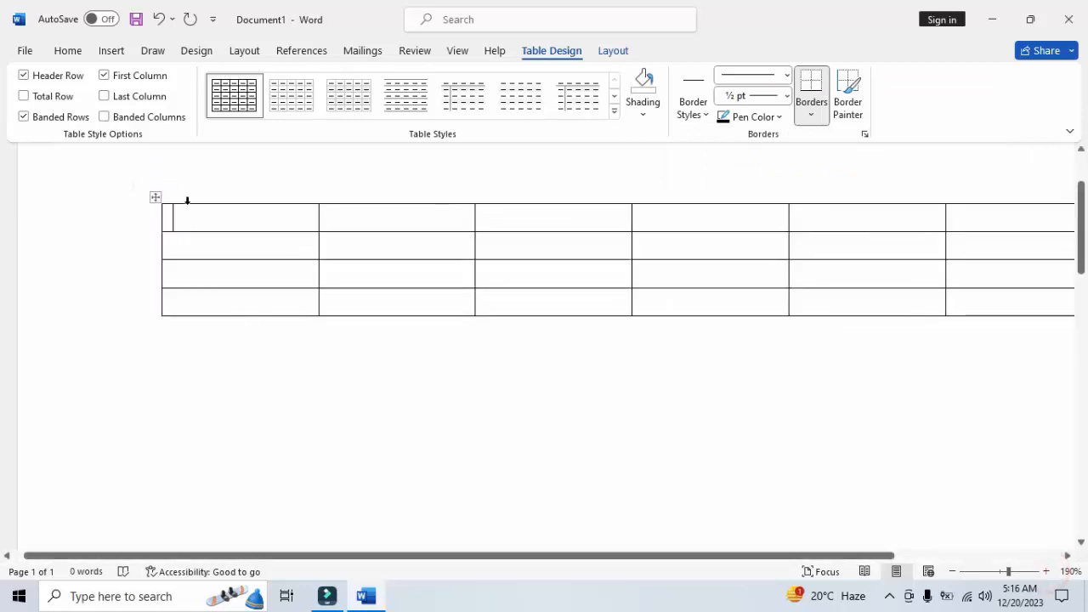
Select the whole table, reduce the selection to its first row, and clear it
left_click(155, 198)
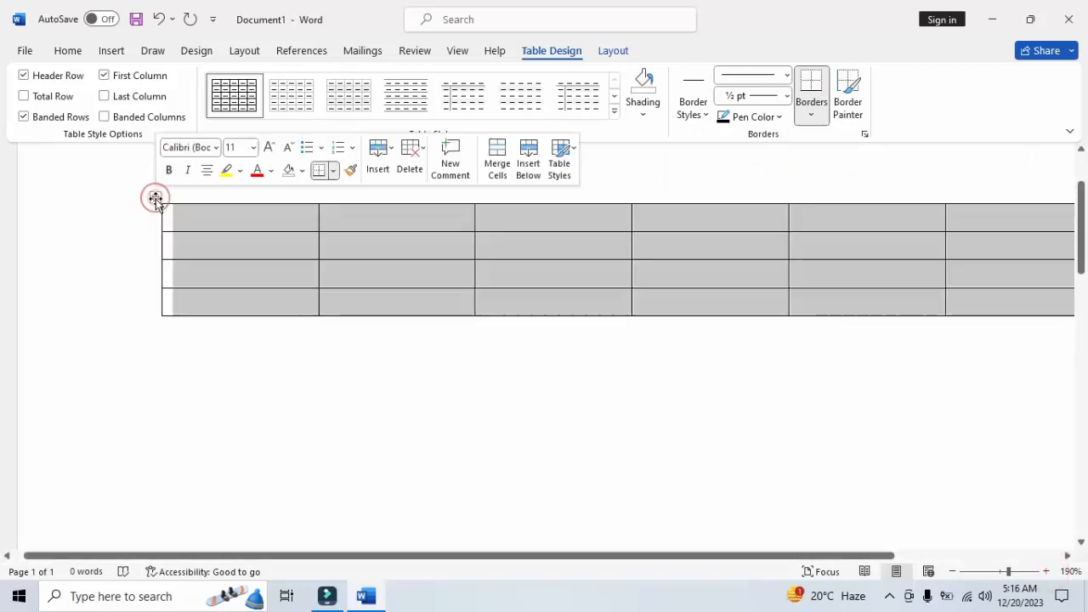
left_click(154, 218)
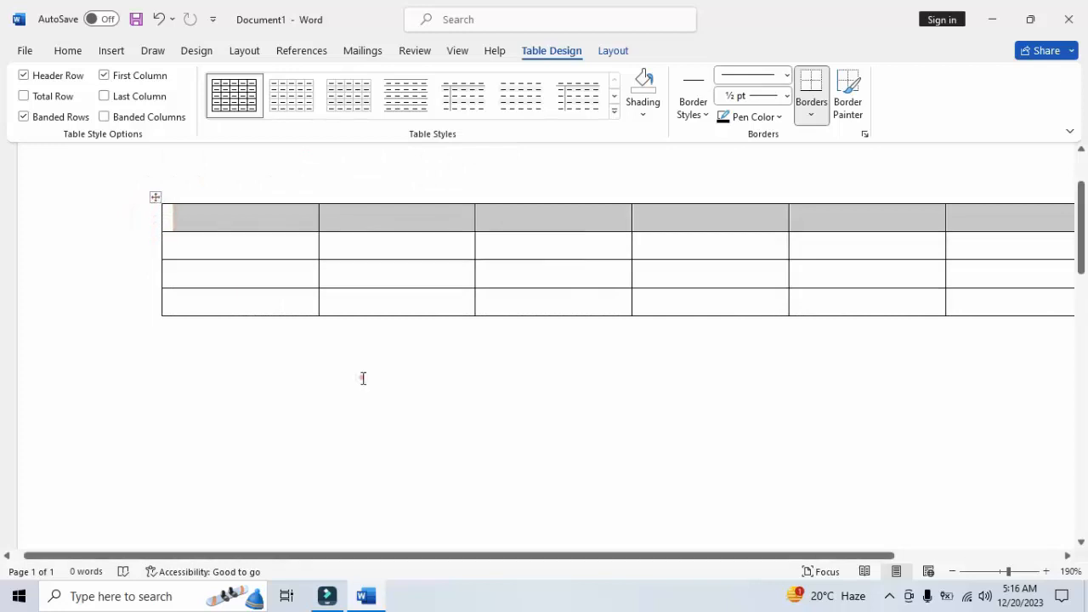
left_click(361, 377)
Select the table's first row, switch to the second and third rows together, and return to the first cell
left_click(1046, 572)
left_click(1046, 571)
left_click(1046, 571)
left_click(1046, 571)
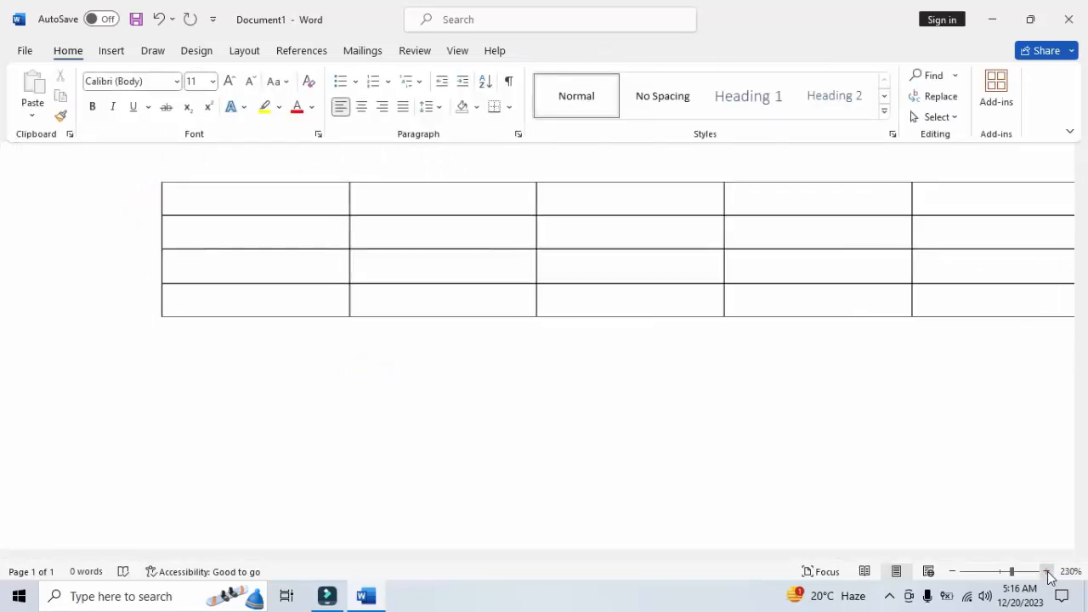
left_click(1046, 571)
left_click(1046, 571)
left_click(1046, 572)
left_click(1046, 571)
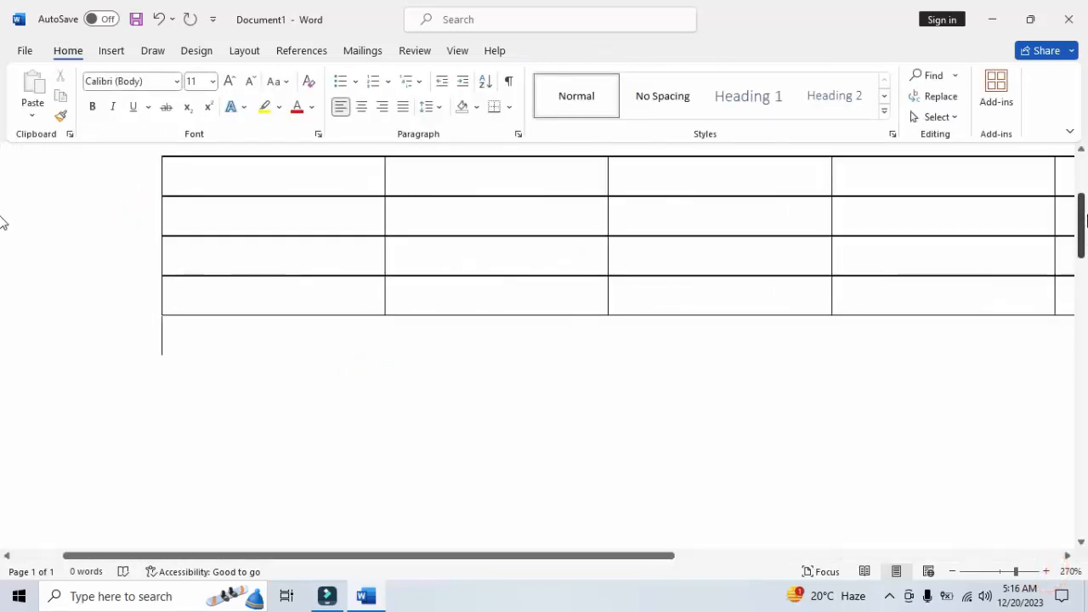
scroll(2, 215, "up", 1)
scroll(3, 215, "up", 3)
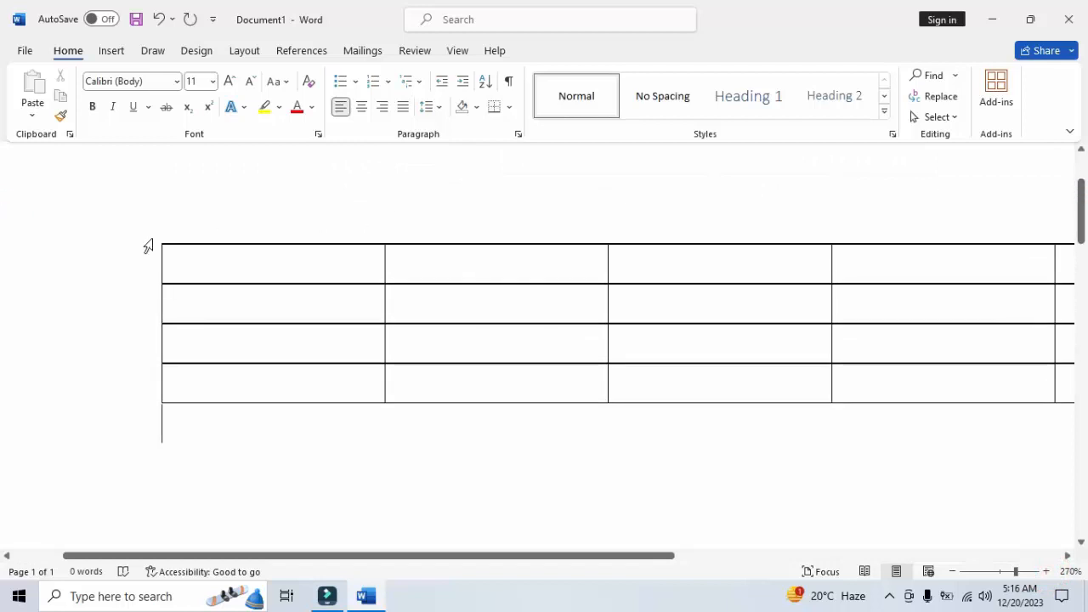
left_click(166, 240)
left_click(139, 247)
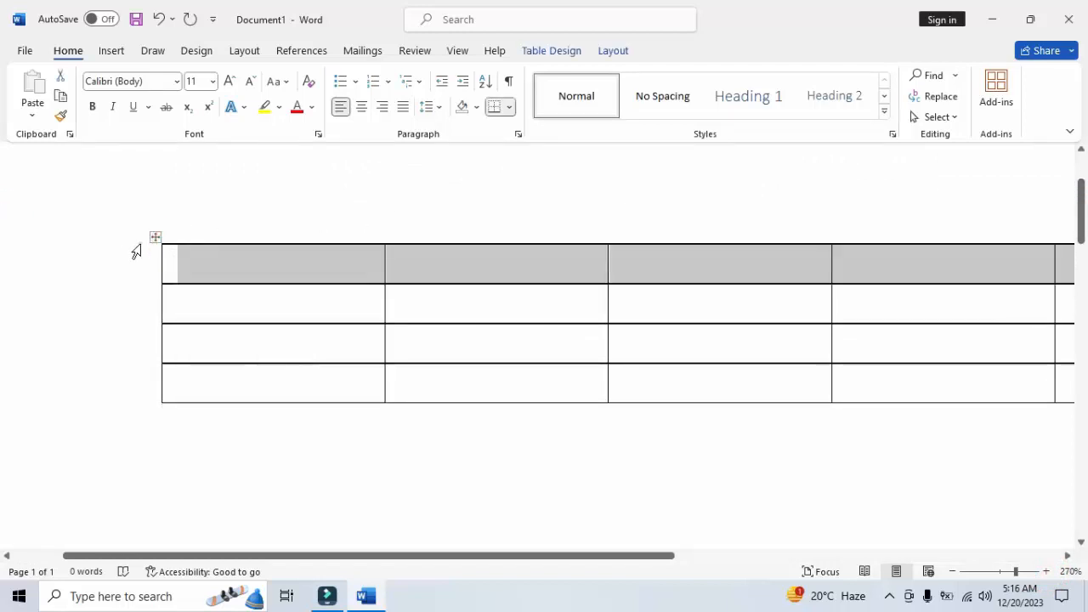
left_click(146, 248)
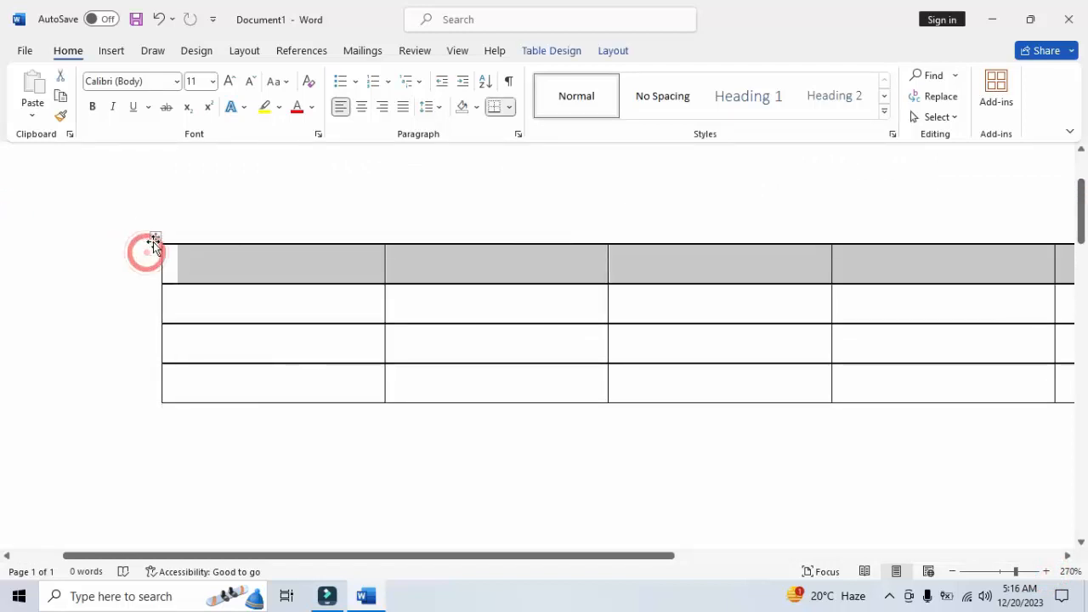
left_click(147, 309)
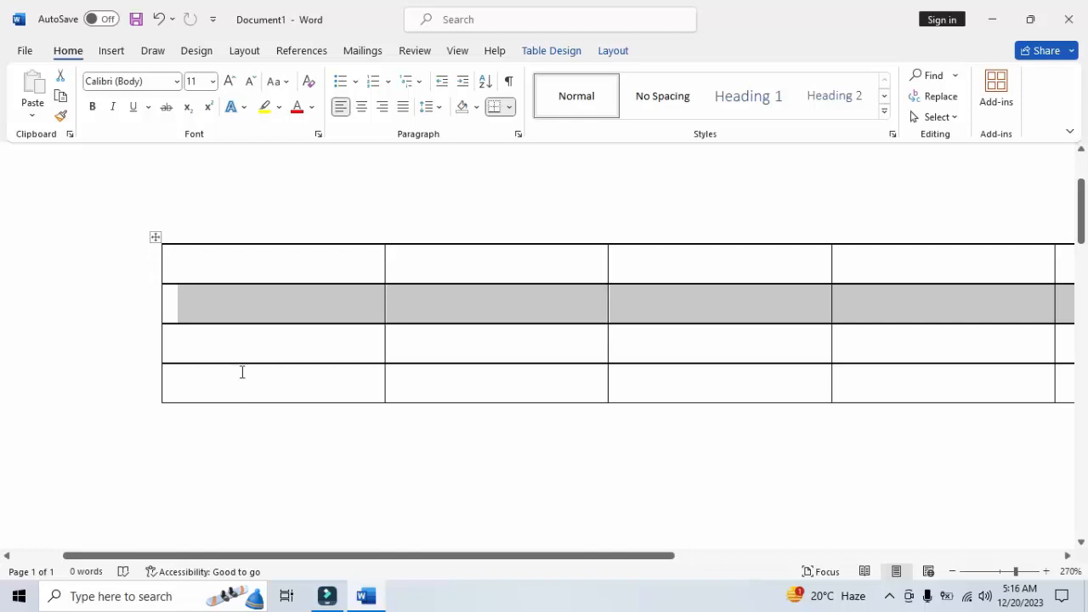
left_click(142, 325)
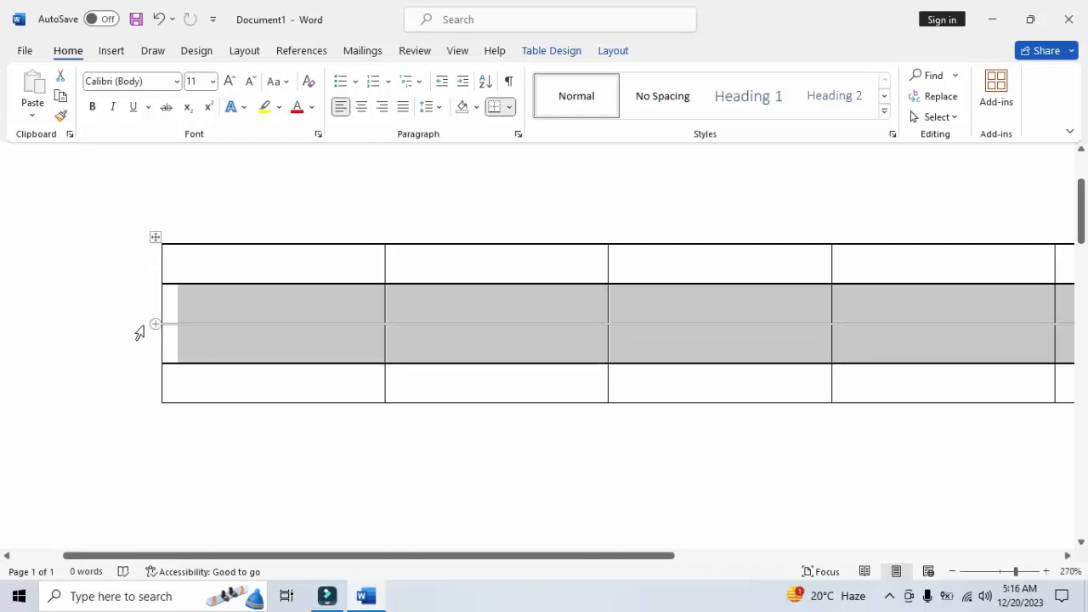
left_click(216, 255)
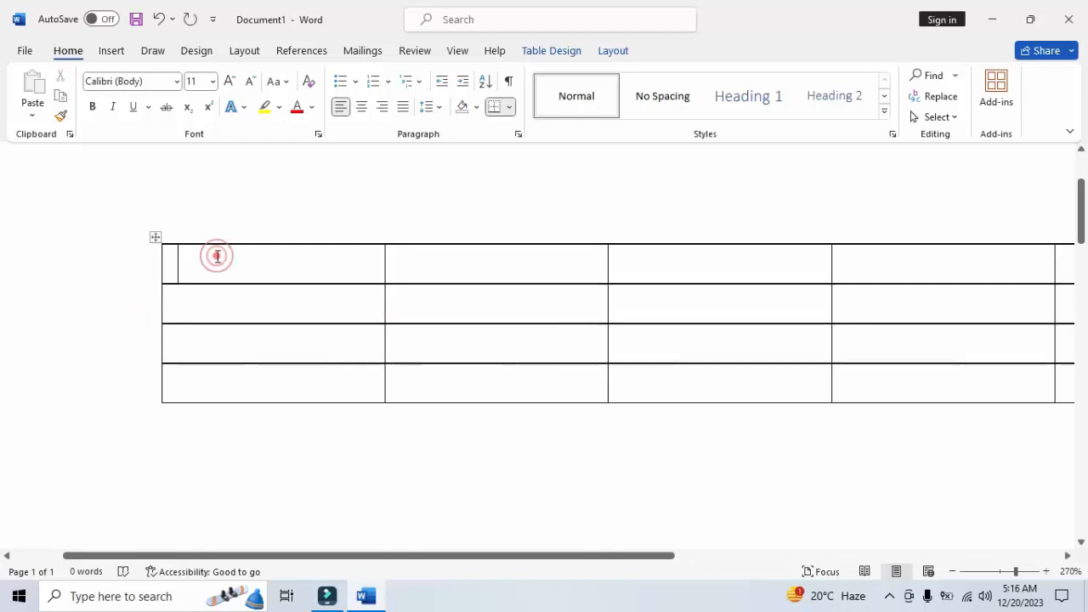
Select the whole table and shade all its cells dark green
left_click(156, 238)
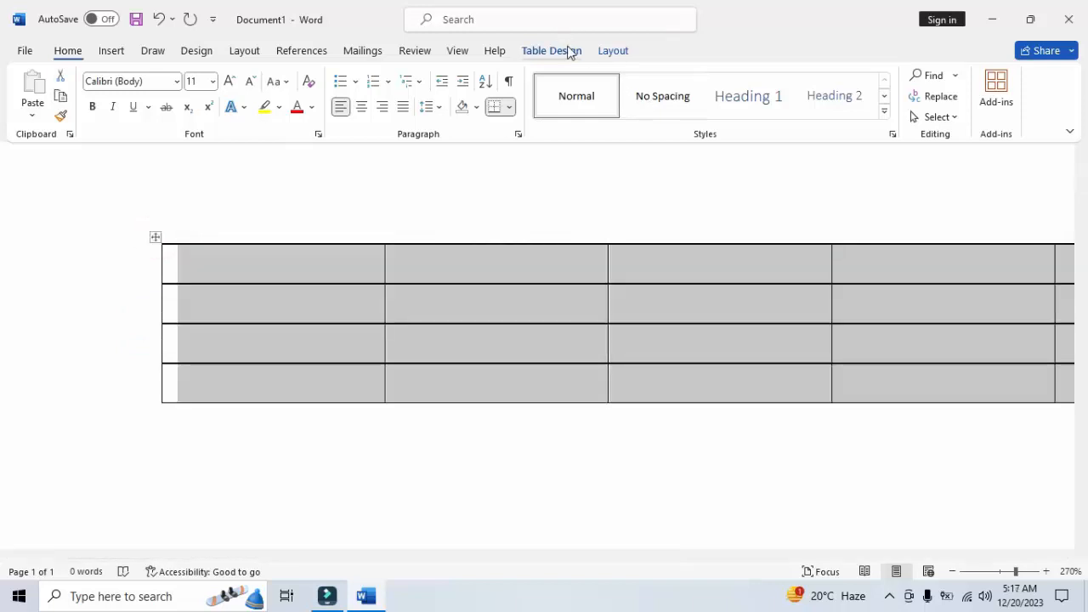
left_click(567, 49)
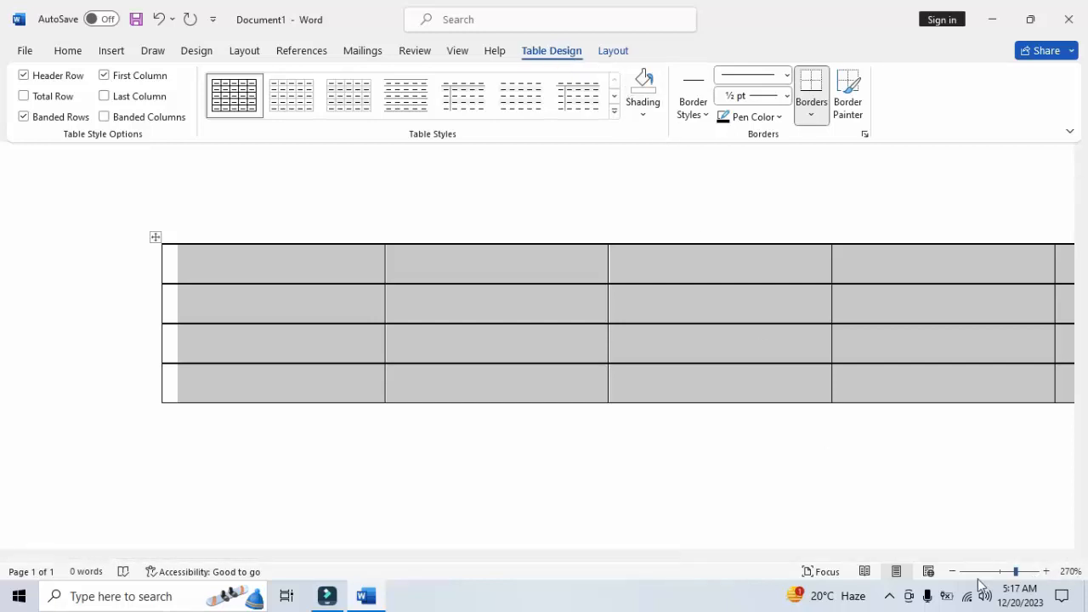
left_click(952, 572)
left_click(952, 572)
left_click(952, 571)
left_click(952, 571)
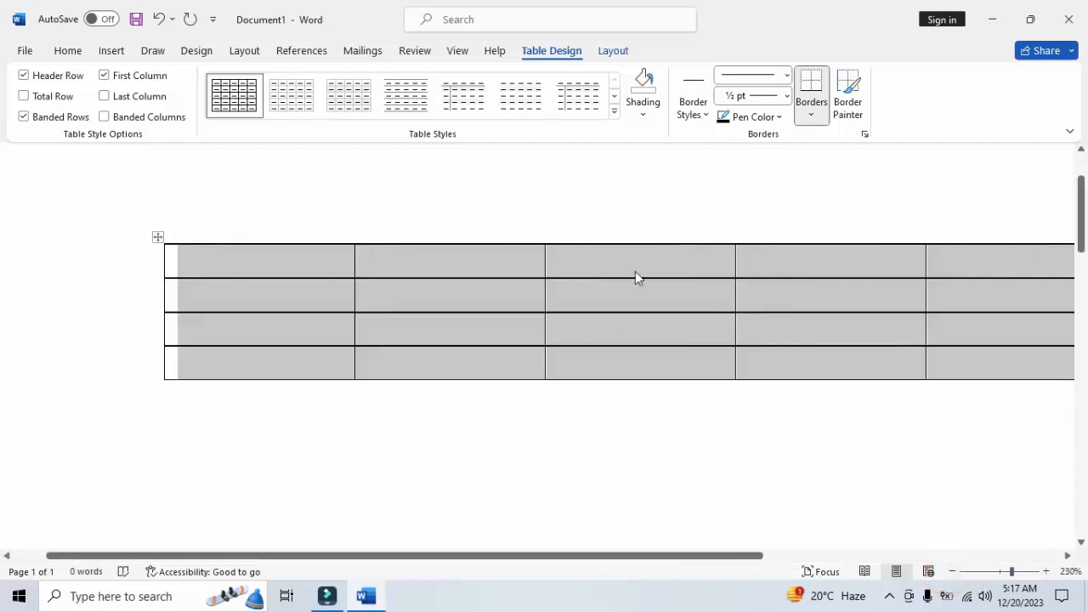
left_click(643, 103)
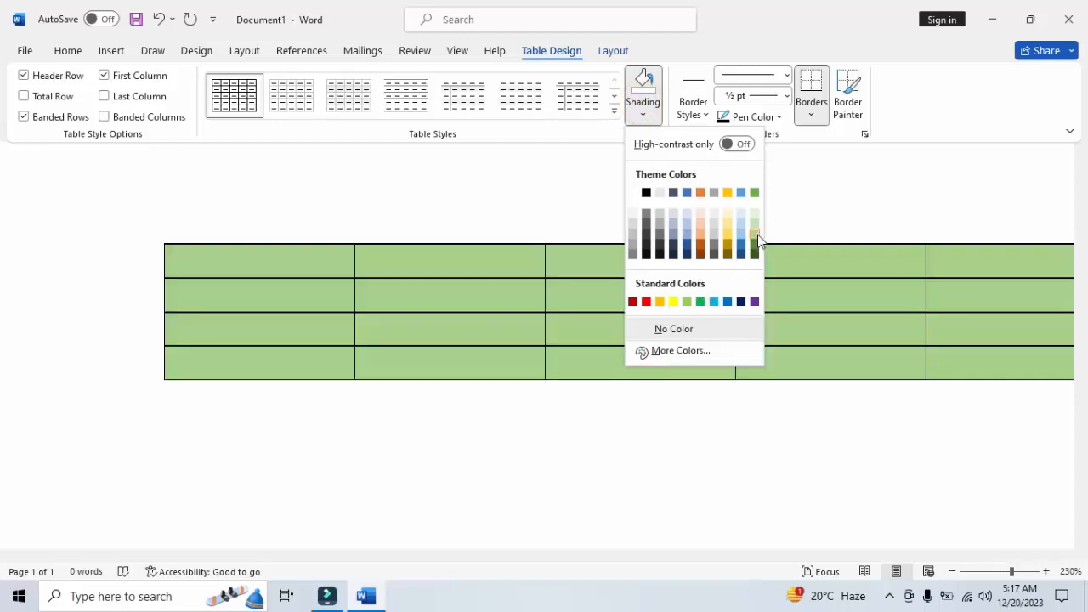
left_click(754, 246)
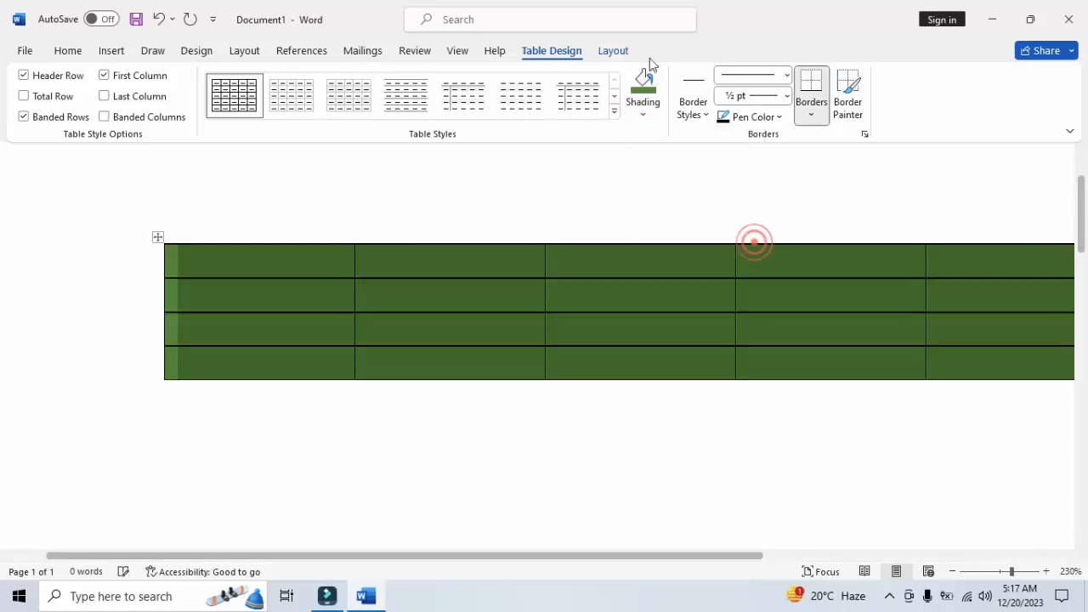
Apply the green grid table style with a solid header and first column, and replace it with the black version
left_click(614, 110)
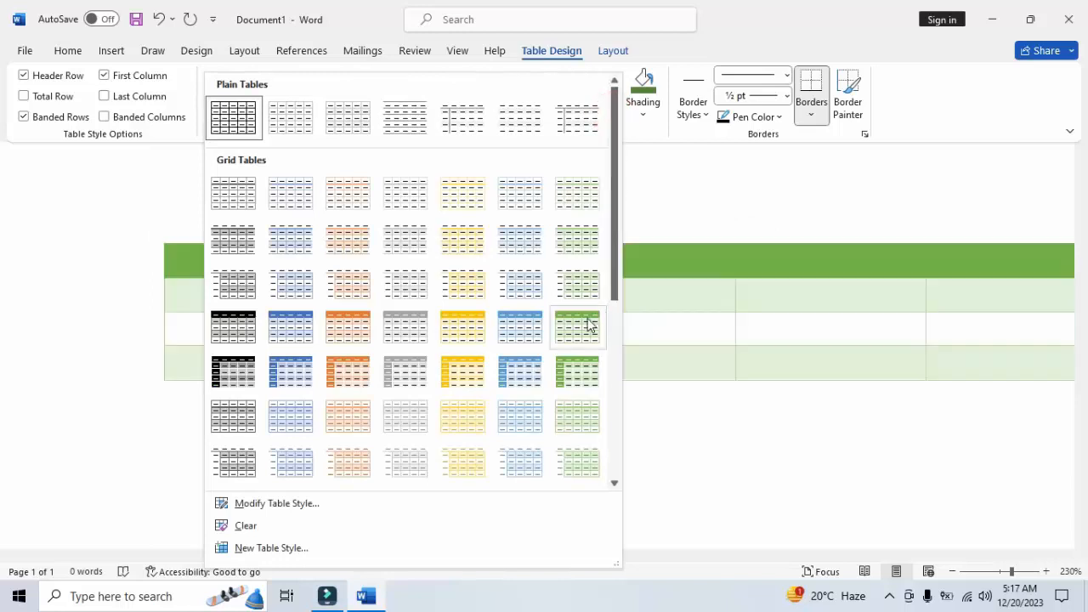
left_click(575, 371)
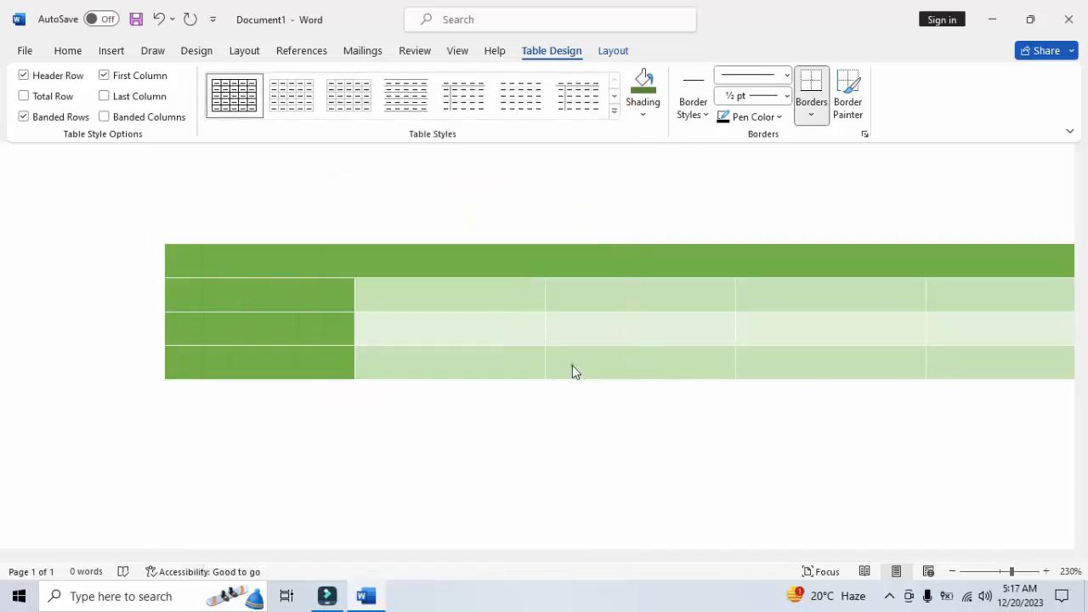
left_click(615, 111)
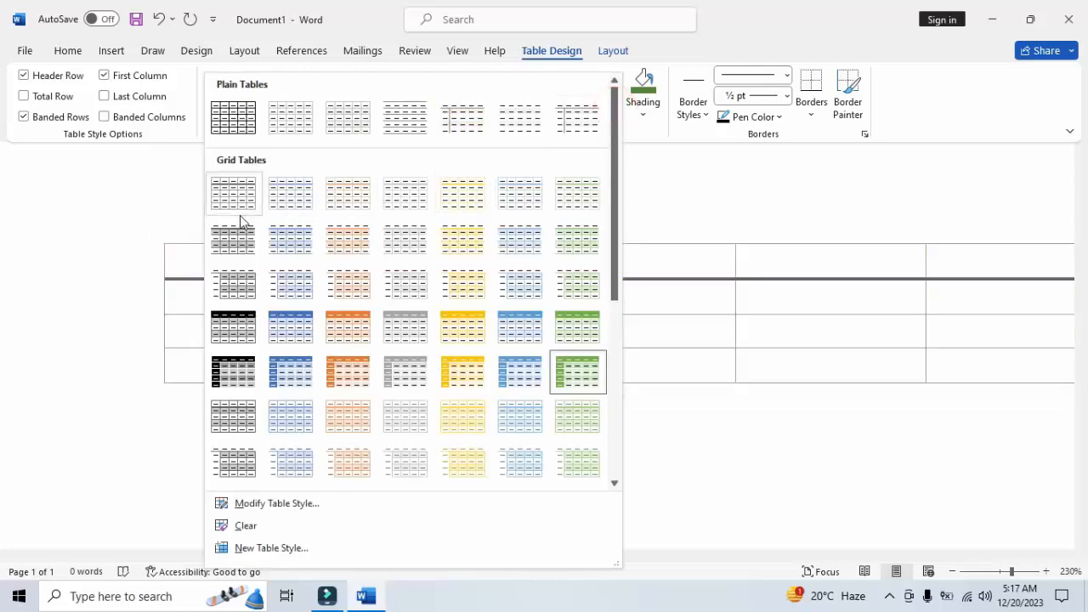
left_click(240, 375)
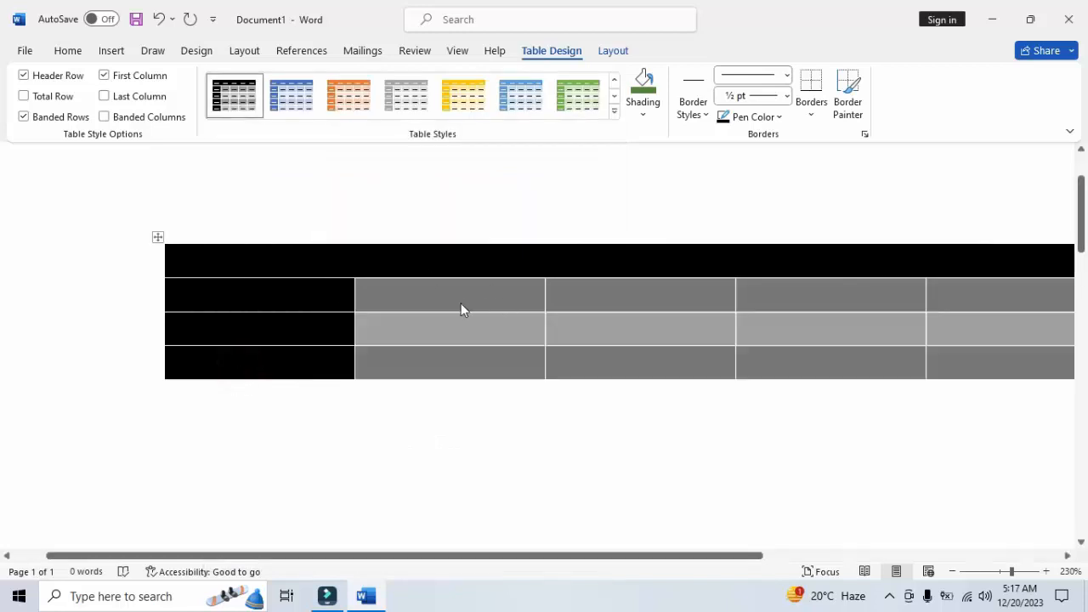
left_click(615, 111)
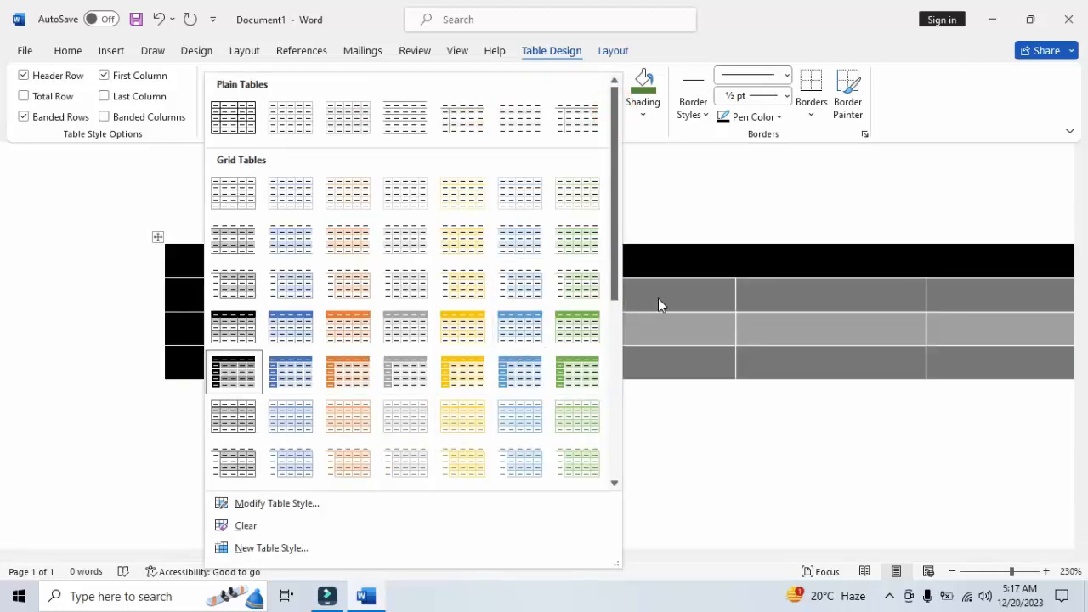
left_click(657, 298)
left_click(658, 298)
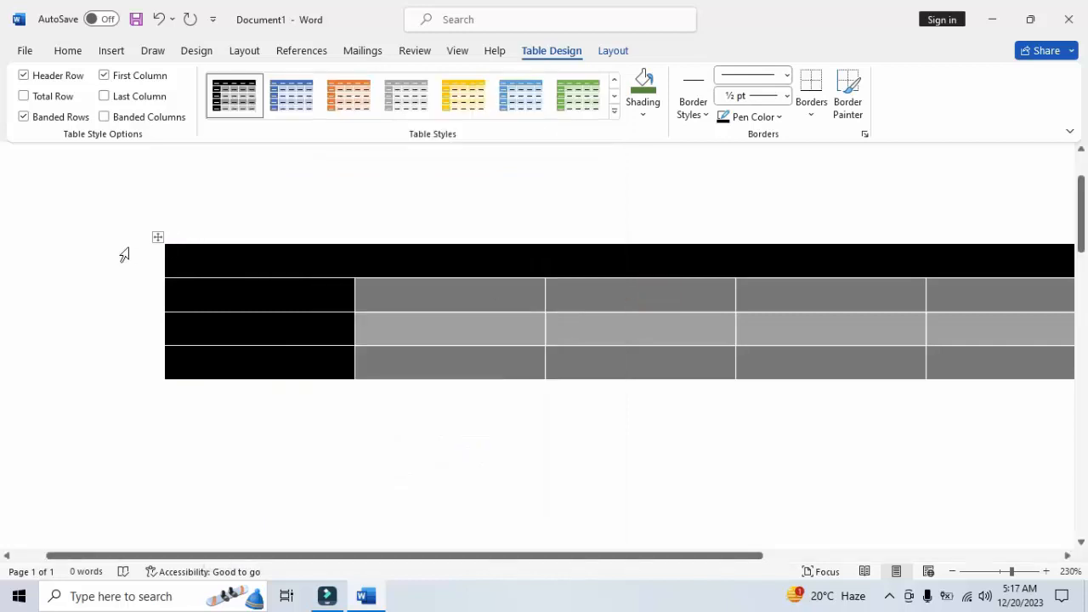
Toggle the table's Header Row formatting off and back on, and turn off First Column
left_click(51, 79)
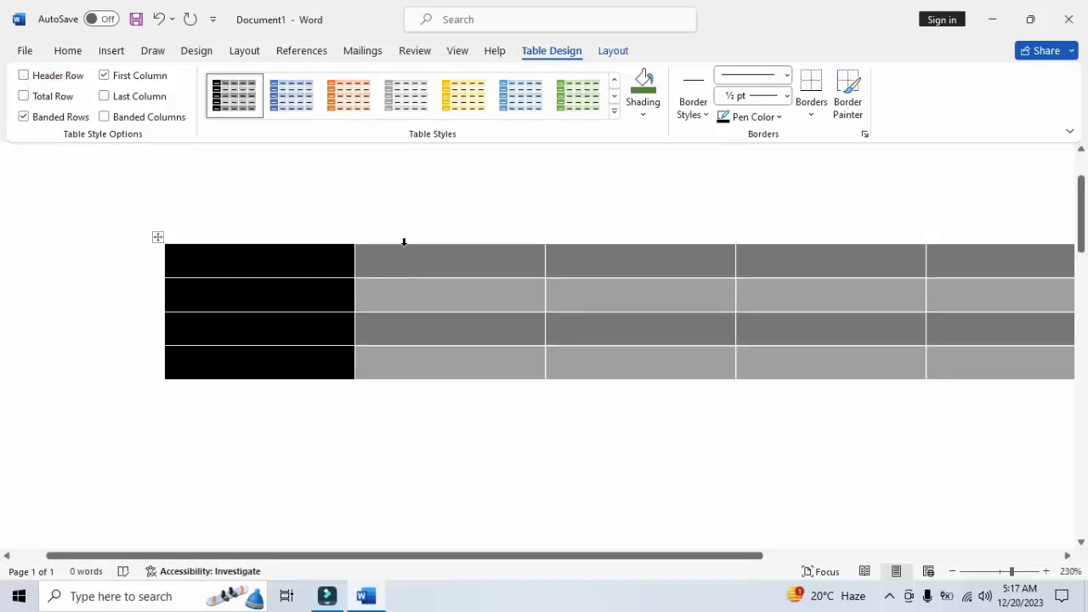
left_click(56, 76)
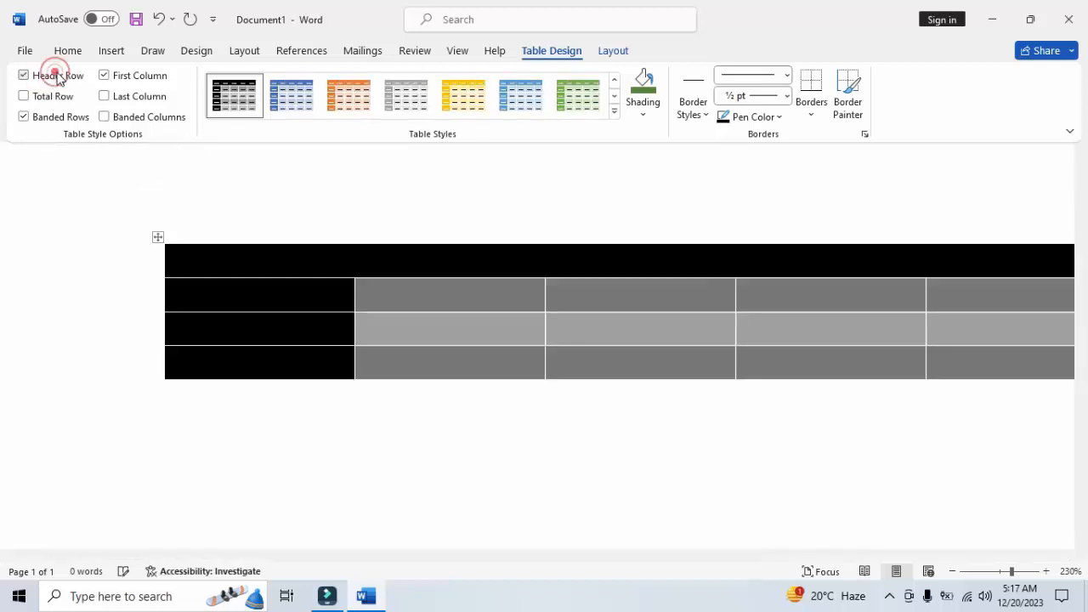
left_click(146, 80)
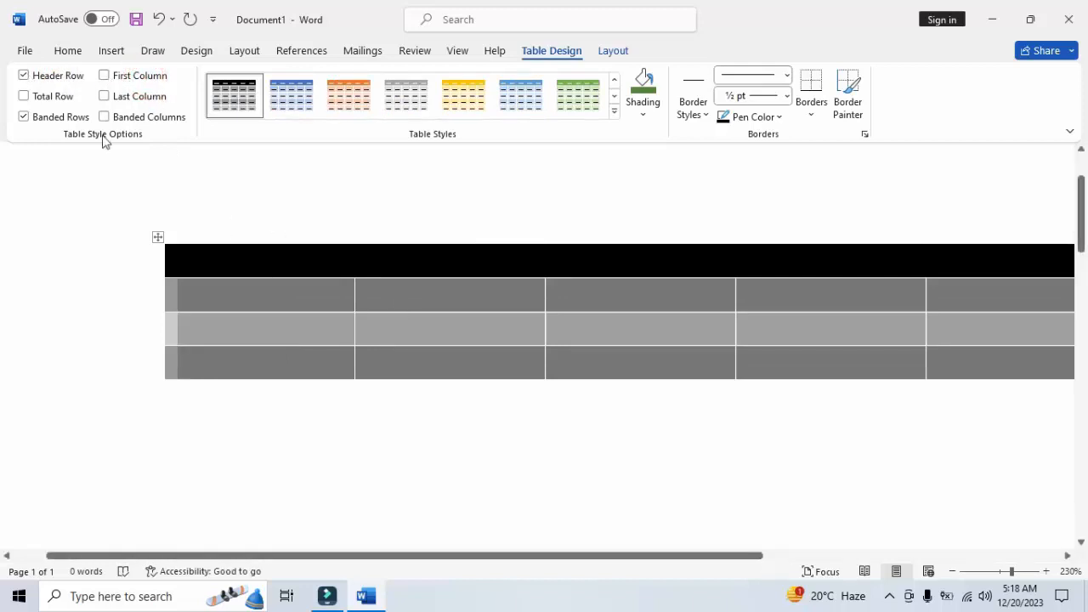
left_click(63, 76)
left_click(64, 78)
left_click(661, 420)
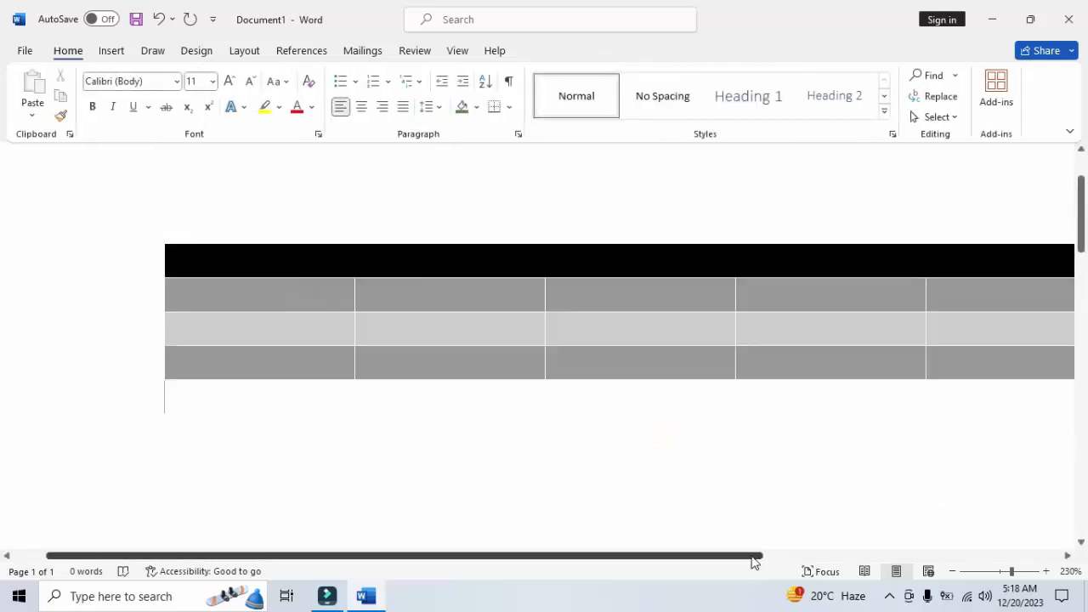
Examine the formatted table across its width along with its table style options
left_click_drag(753, 563, 860, 557)
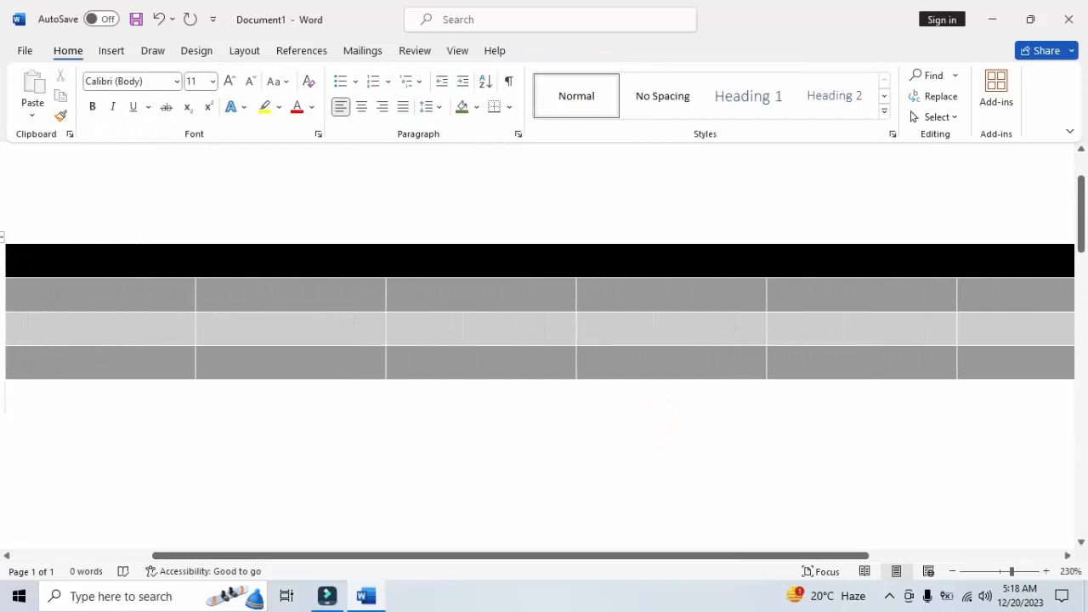
left_click(300, 280)
left_click_drag(464, 555, 332, 535)
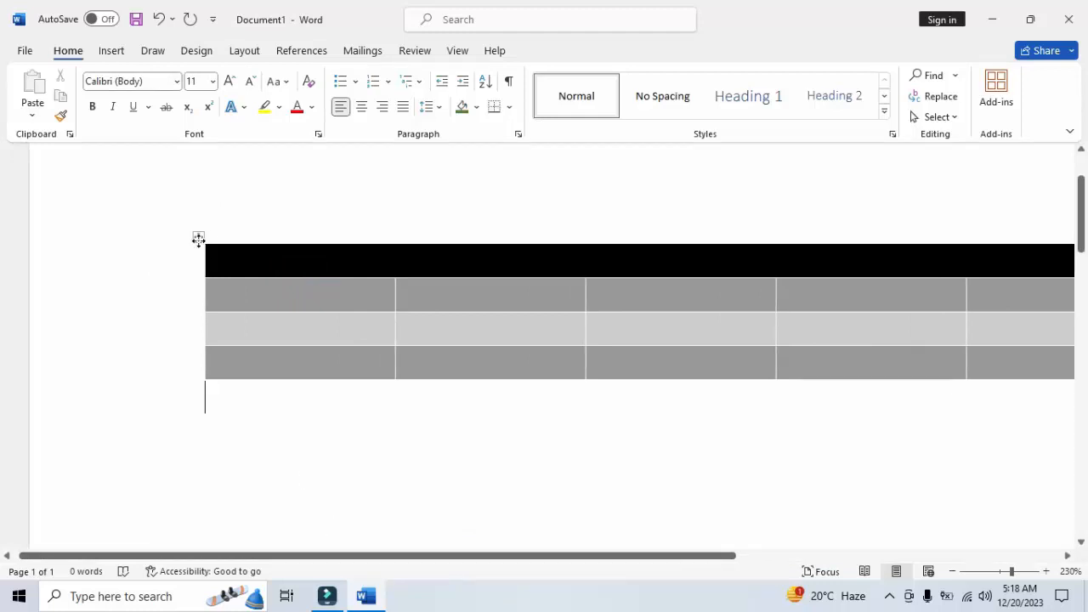
left_click(199, 241)
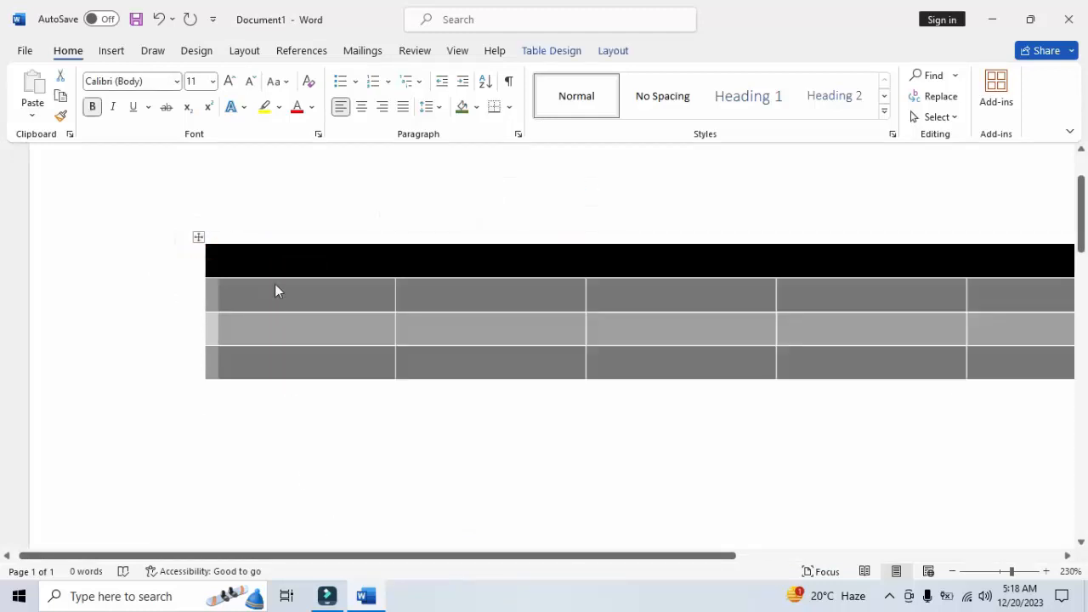
left_click(567, 50)
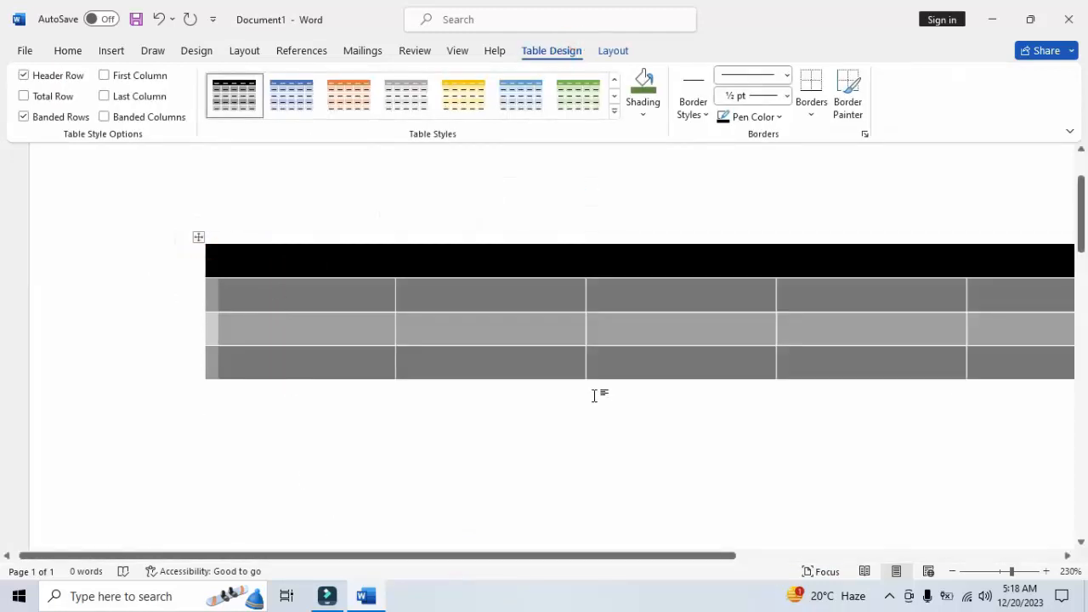
left_click(595, 396)
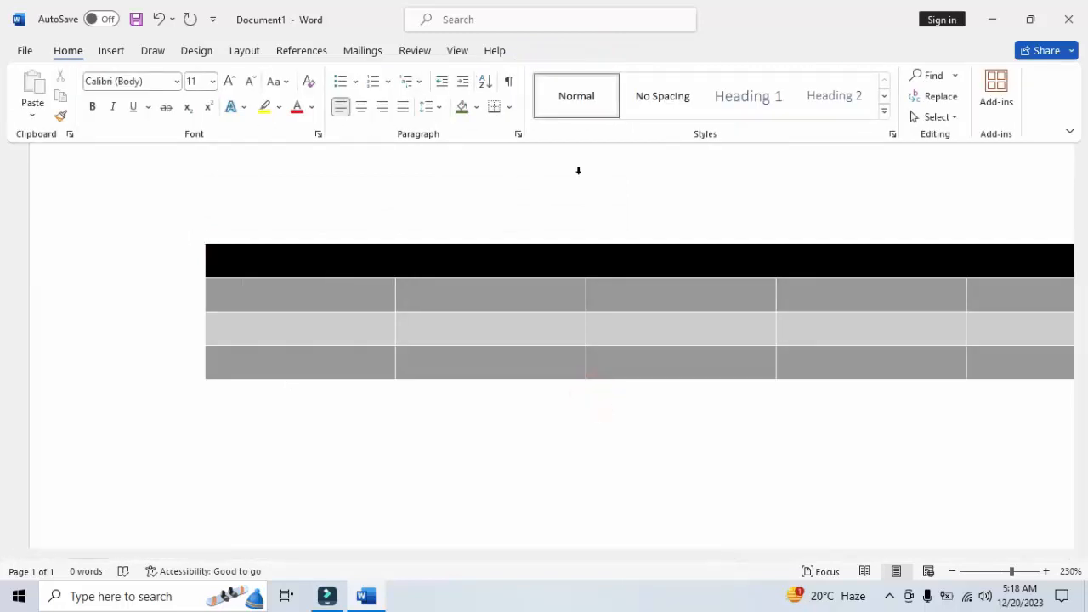
left_click(198, 237)
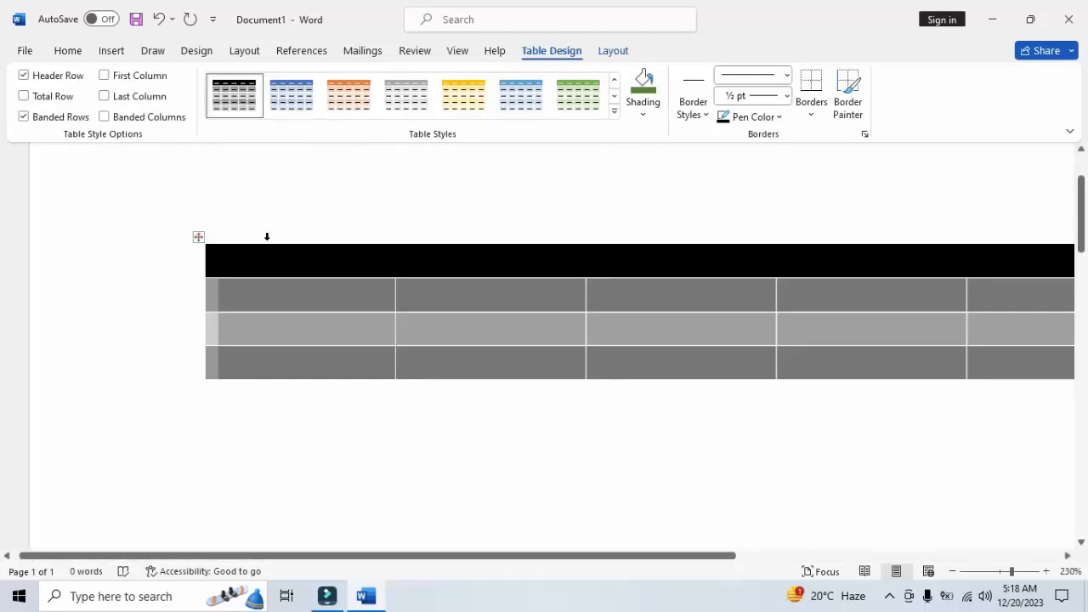
left_click(371, 441)
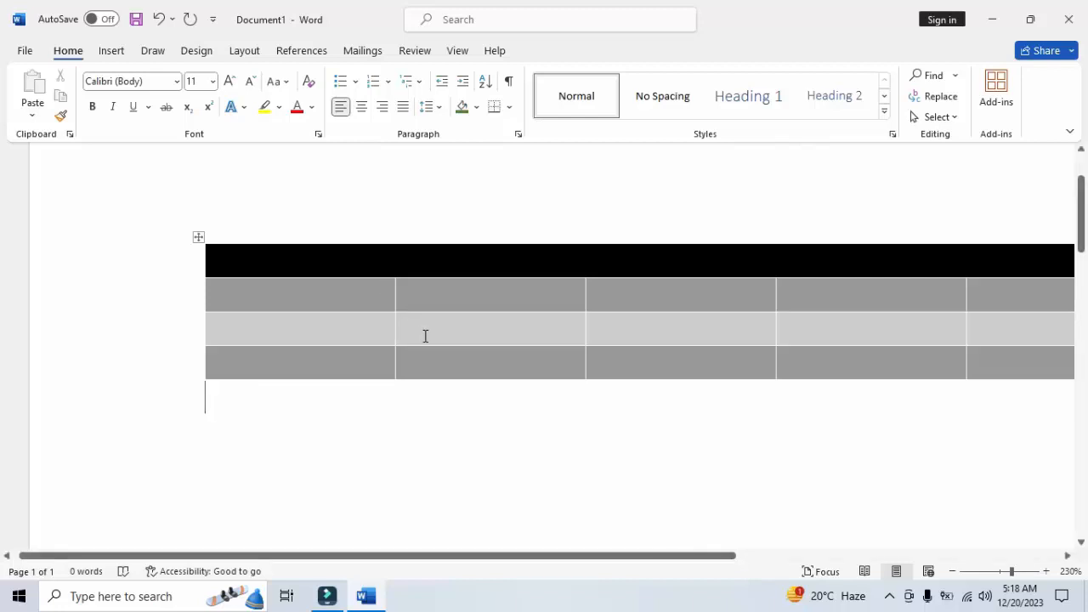
Select the whole table and apply the green version of the grid table style
left_click(467, 431)
left_click(199, 239)
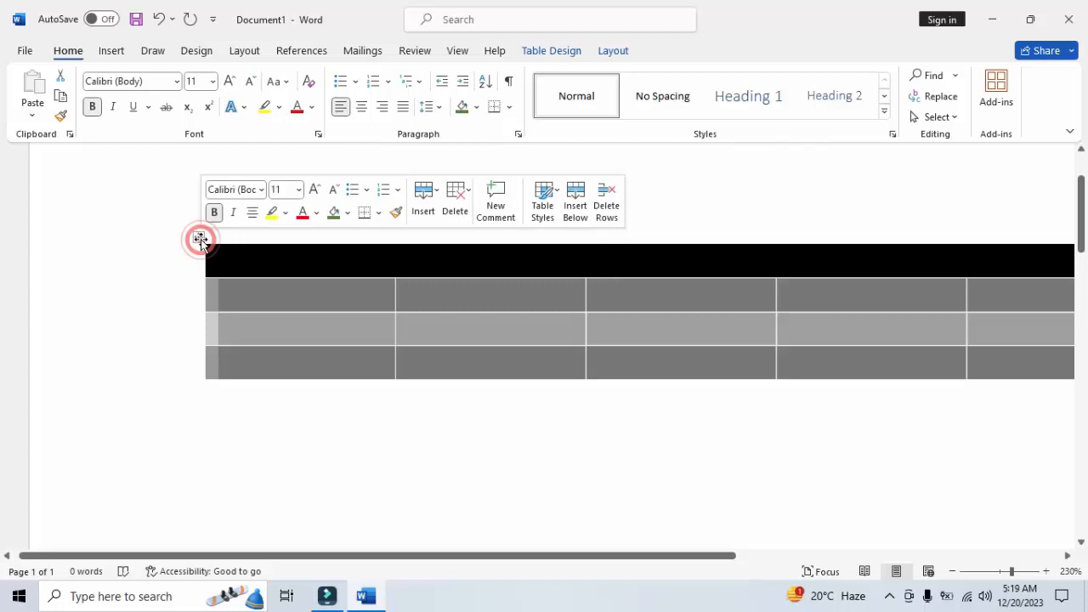
left_click(561, 51)
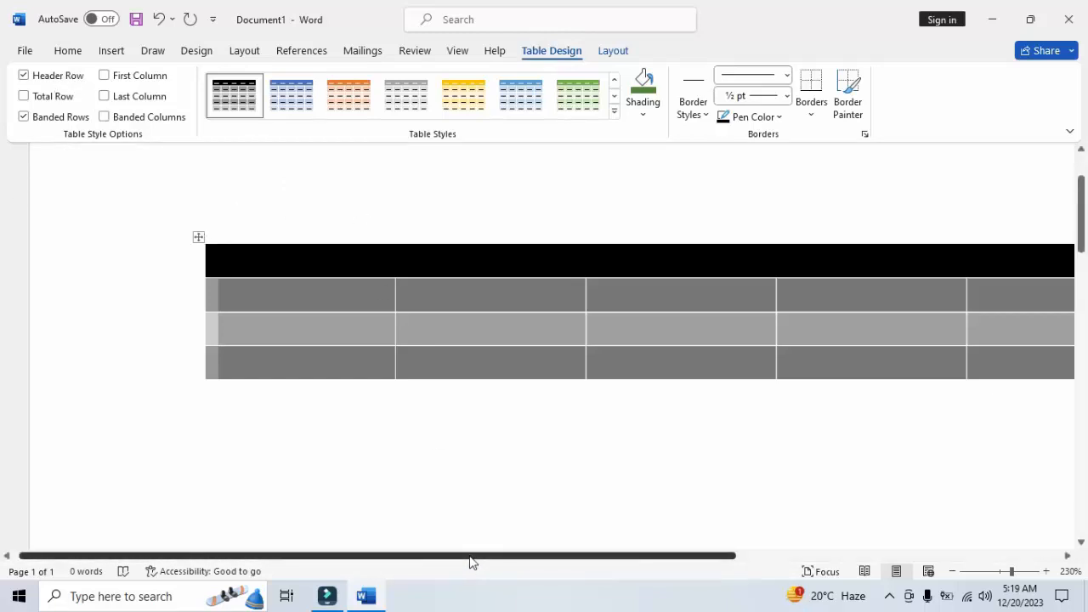
left_click_drag(469, 554, 523, 554)
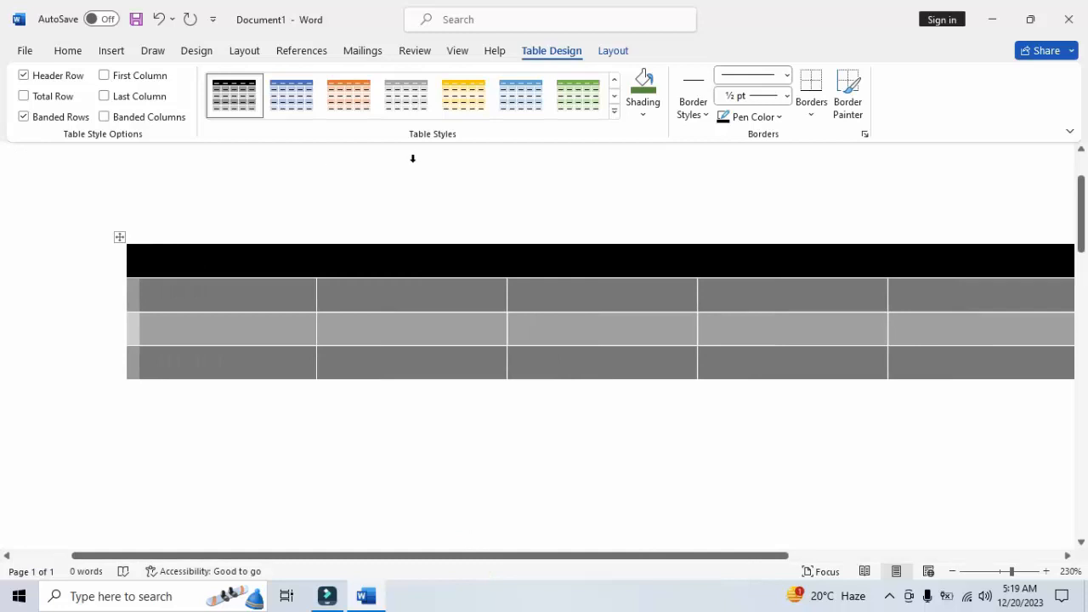
left_click(578, 94)
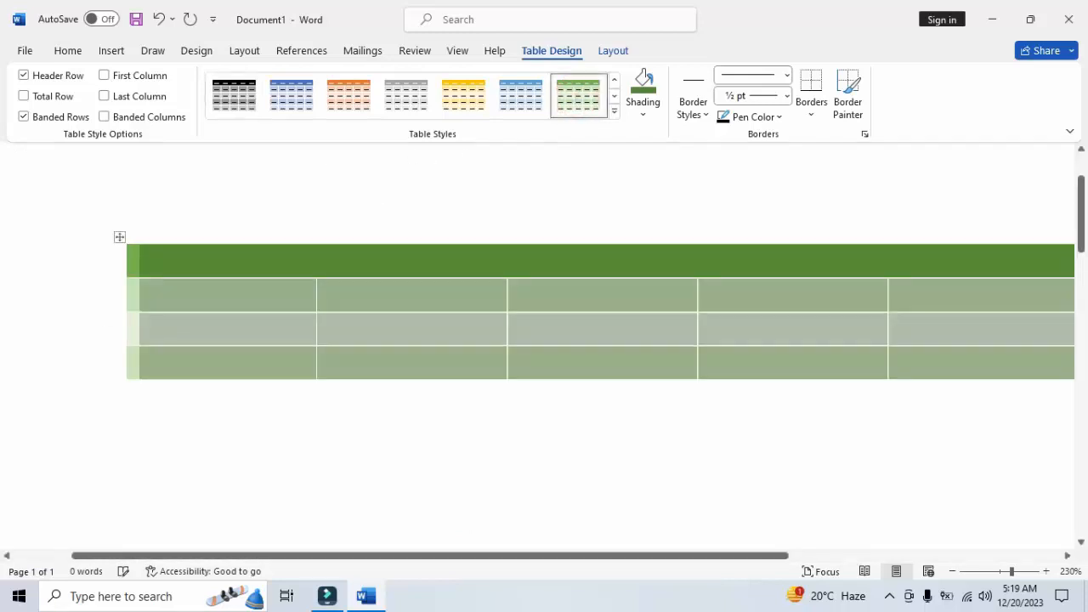
Toggle the green table's Banded Rows formatting off and back on
left_click(24, 117)
left_click(24, 117)
left_click(23, 117)
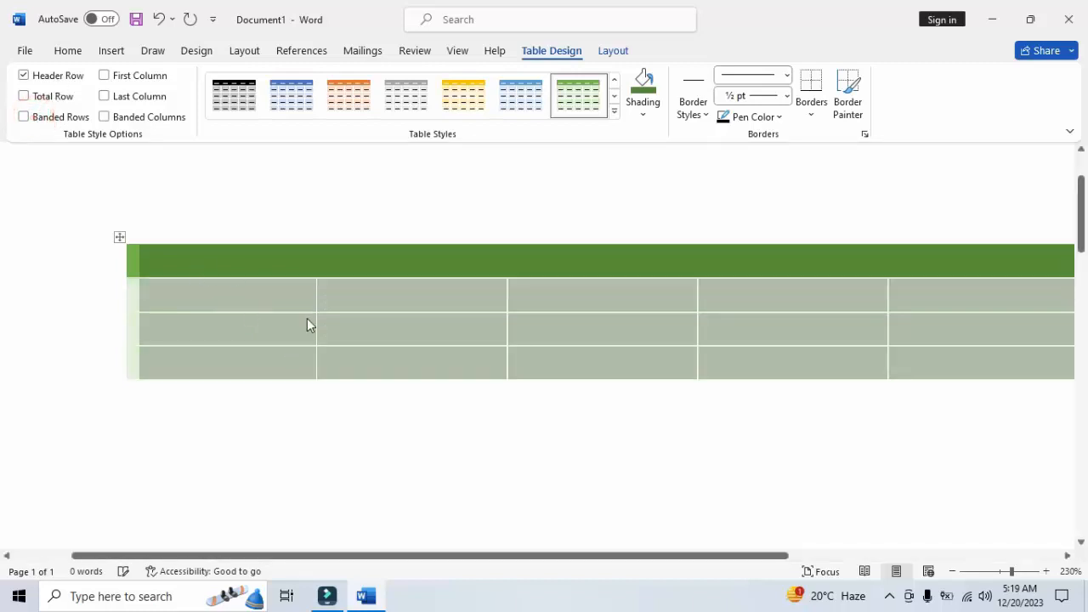
left_click(24, 118)
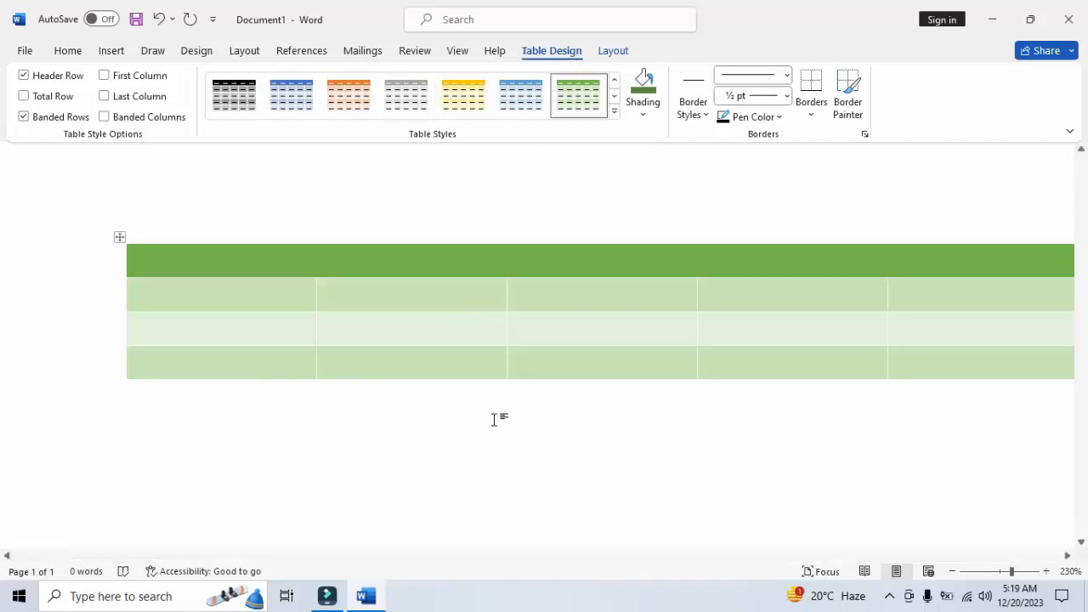
Extend the table with five new rows below its last row by advancing through the cells
left_click(963, 358)
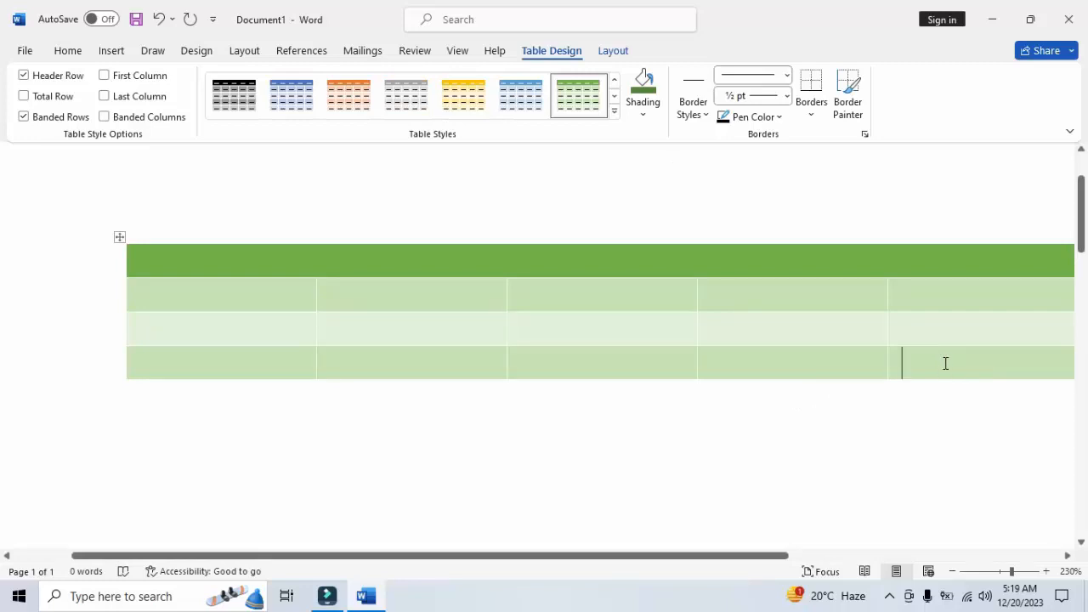
key("Tab")
key("Tab")
key("Tab")
key("Tab")
key("Tab")
key("Tab")
key("Tab")
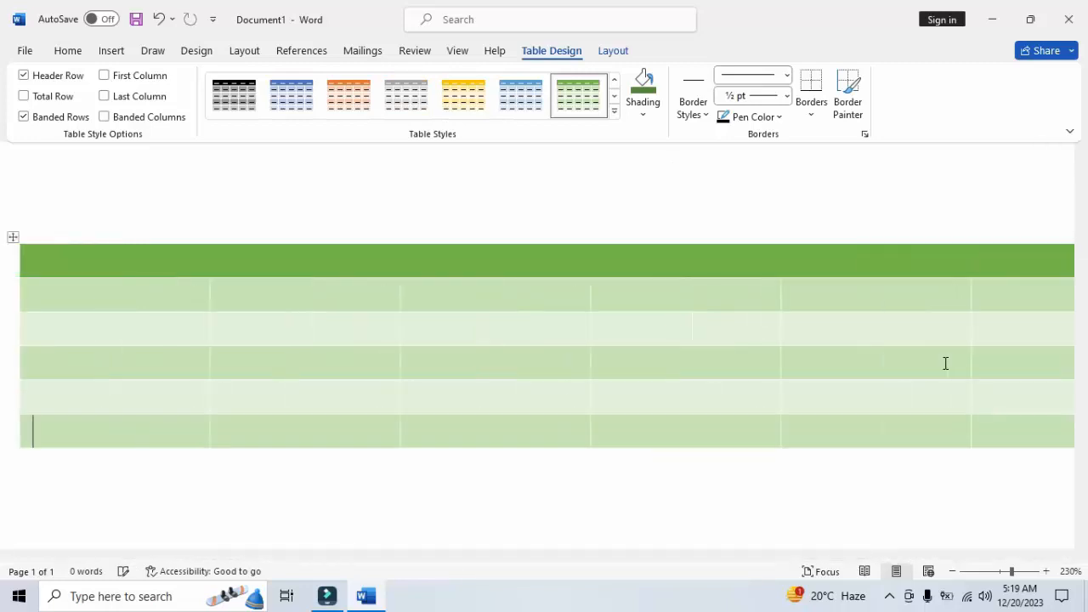
key("Tab")
key("Tab")
key("Tab")
key("Tab")
key("Tab")
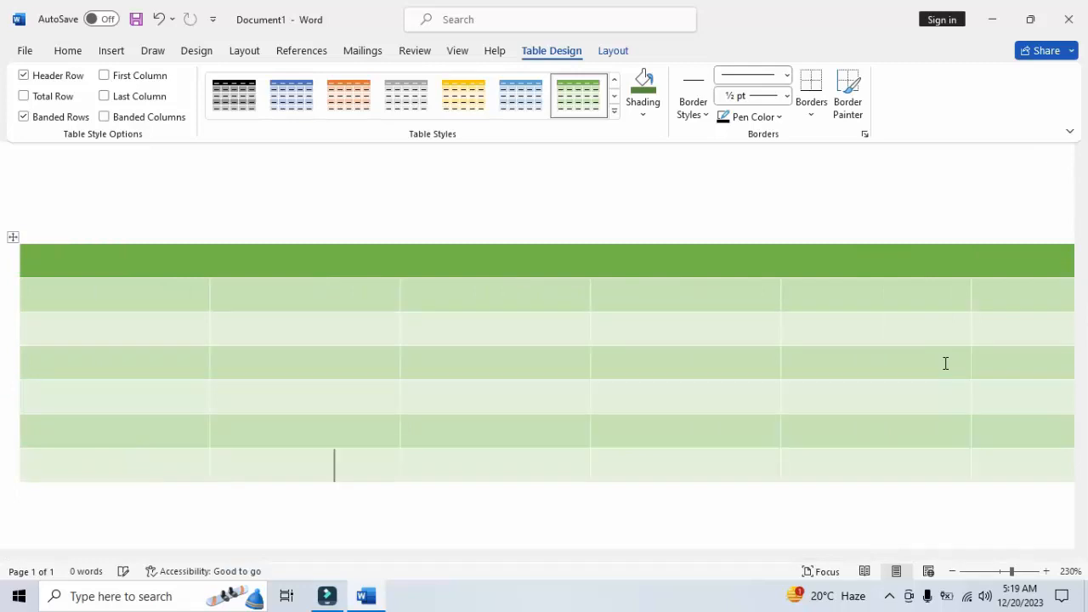
key("Tab")
key("Tab")
key("Tab")
key("Tab")
key("Tab")
key("Tab")
key("Tab")
key("Tab")
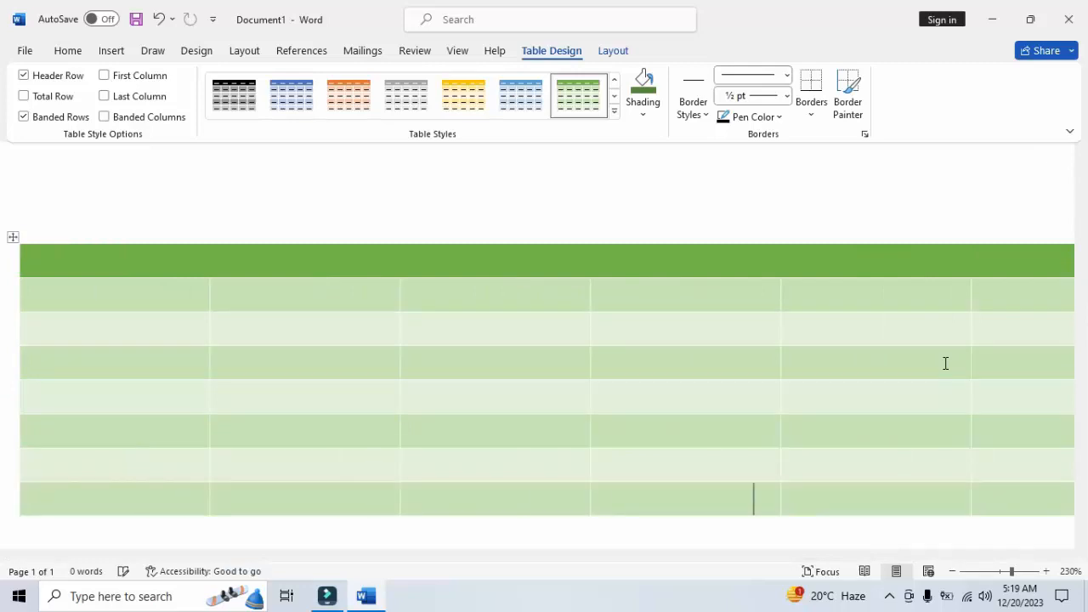
key("Tab")
key("Tab")
key("Tab")
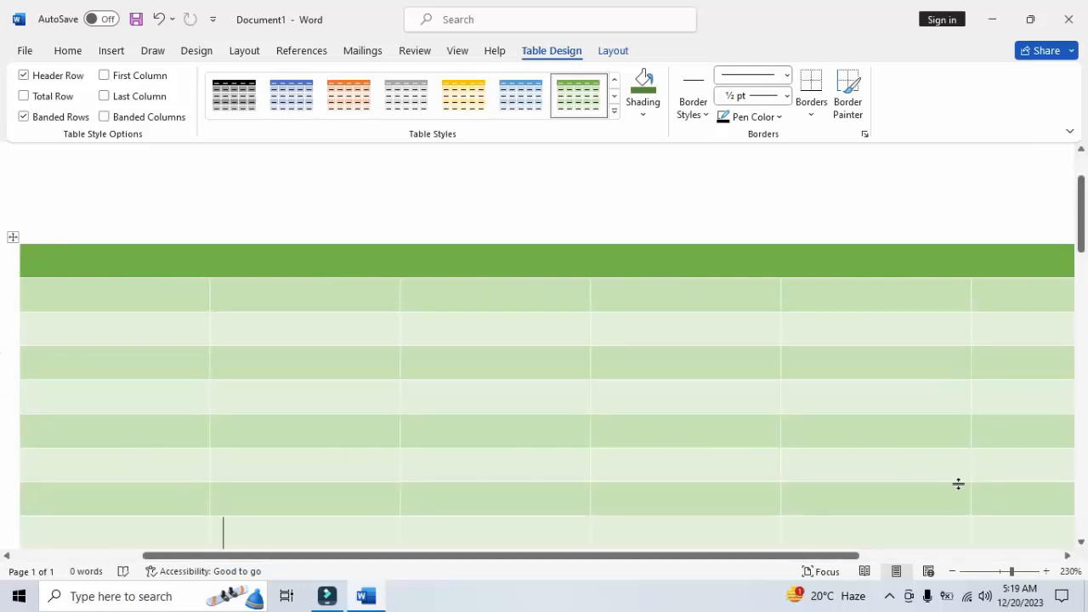
Zoom the document out to 150% and append two more rows to the end of the table
left_click(954, 571)
left_click(954, 571)
left_click(954, 571)
left_click(954, 571)
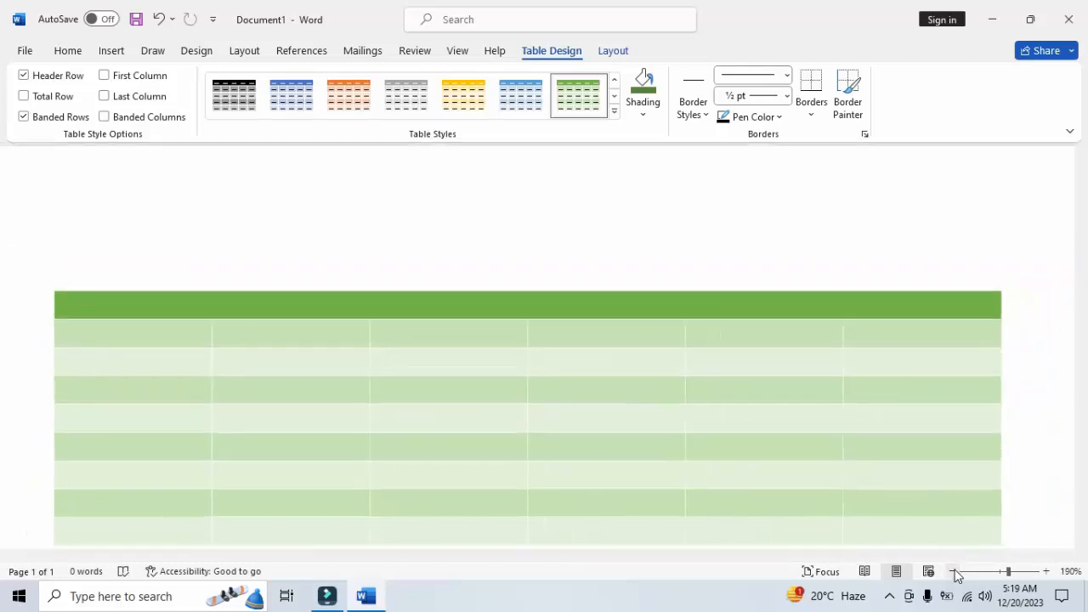
left_click(953, 571)
left_click(954, 571)
left_click(954, 571)
left_click(954, 571)
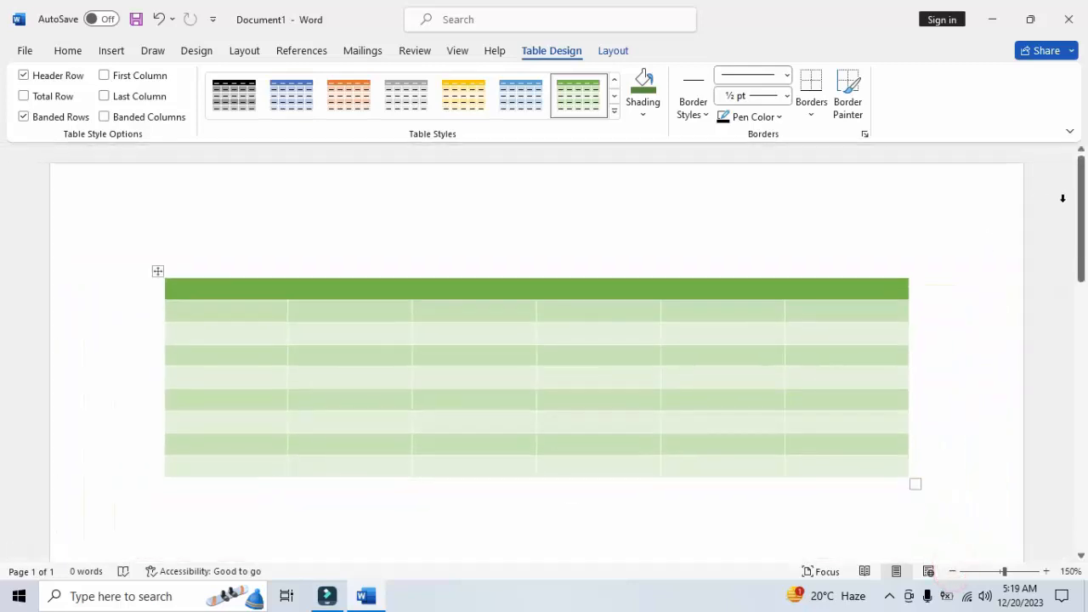
mouse_move(1081, 242)
left_mouse_down()
mouse_move(1084, 286)
mouse_move(1078, 244)
left_mouse_up()
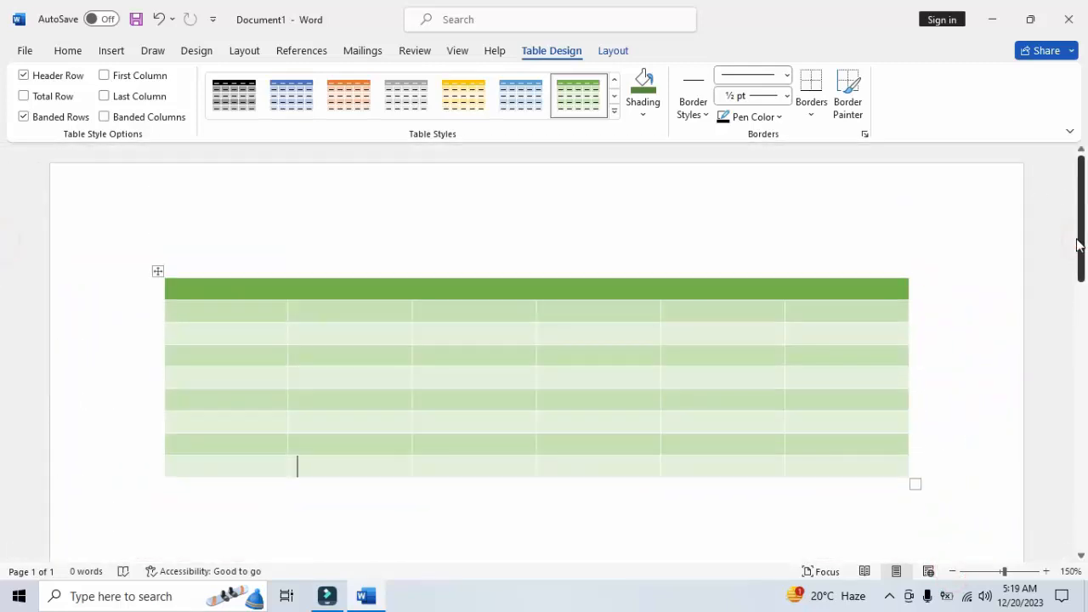
left_click(861, 464)
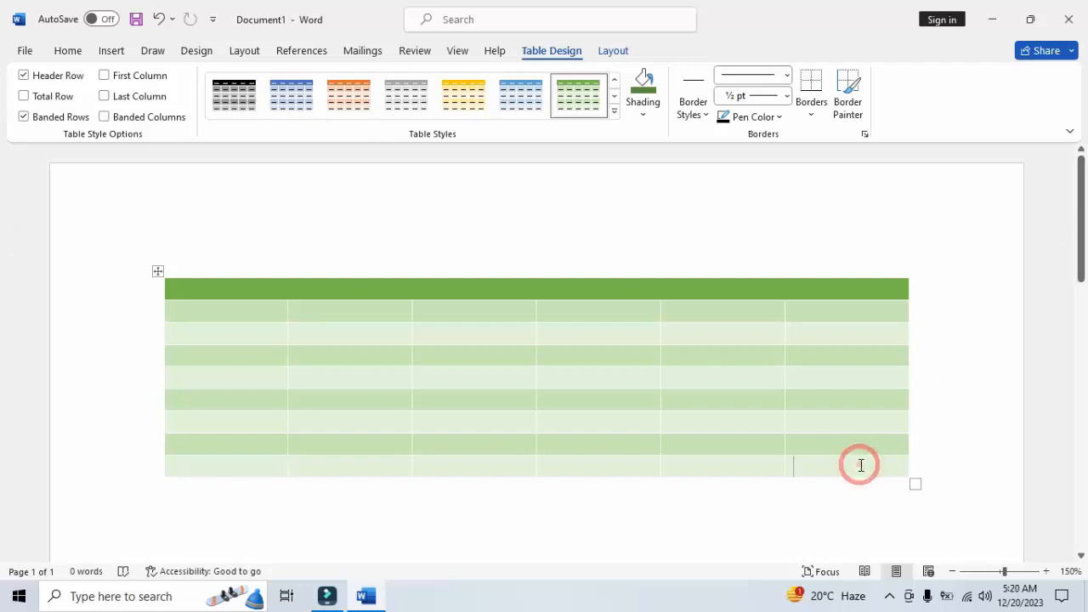
key("Tab")
key("Tab")
key("Tab")
key("Tab")
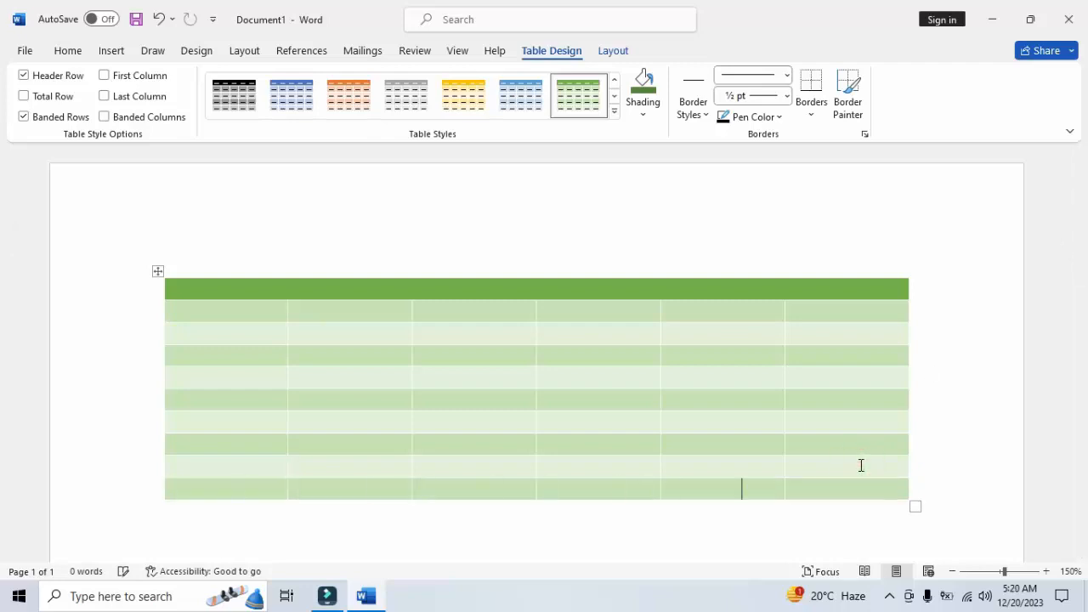
key("Tab")
key("Tab")
key("Tab")
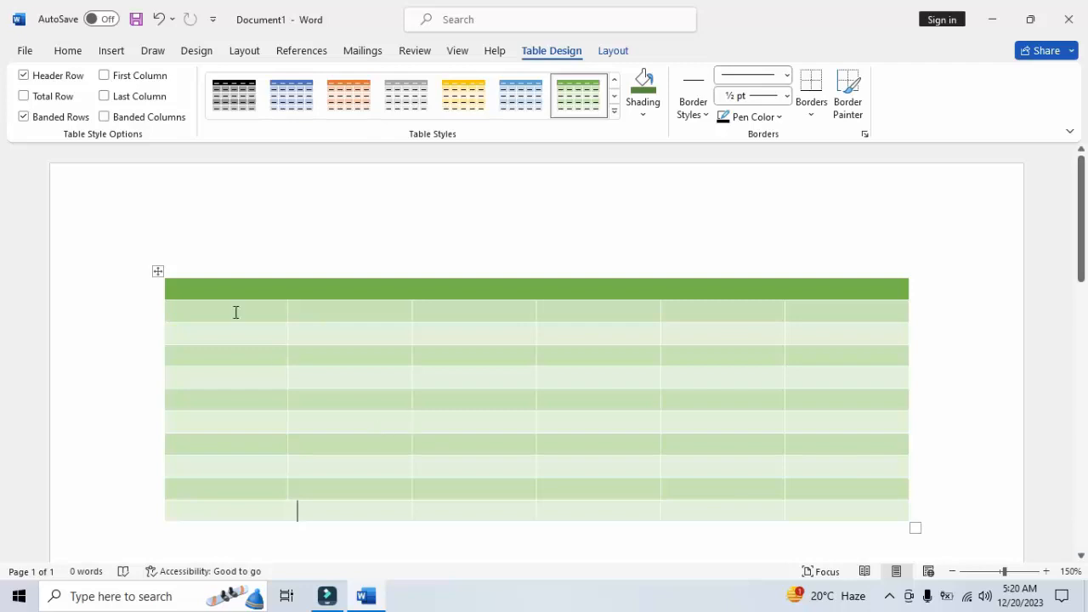
Turn Banded Rows off and back on for the whole extended table, and turn on Total Row formatting
left_click(159, 270)
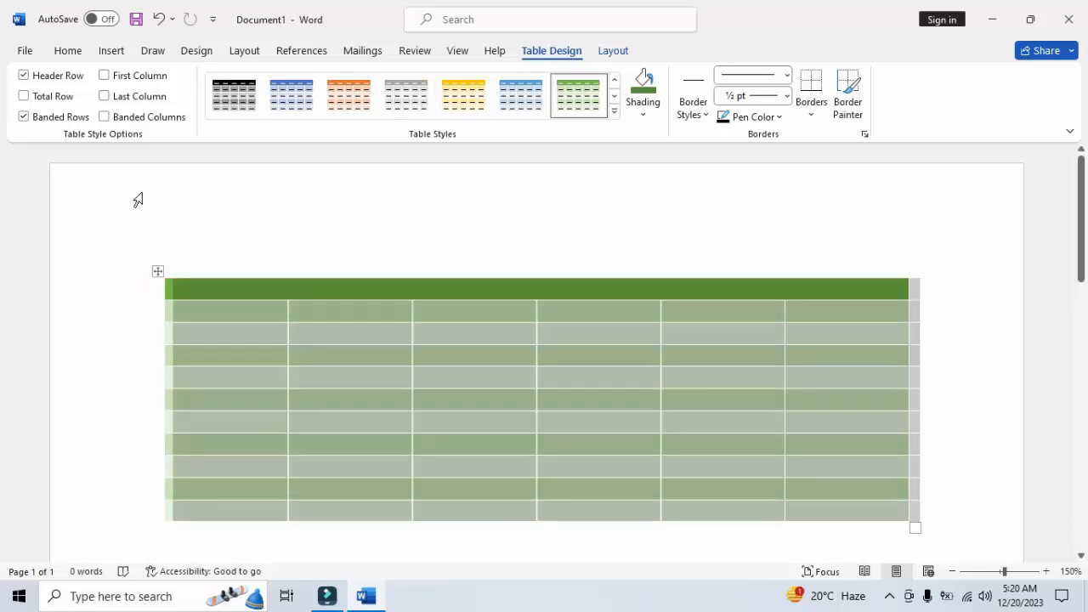
left_click(42, 115)
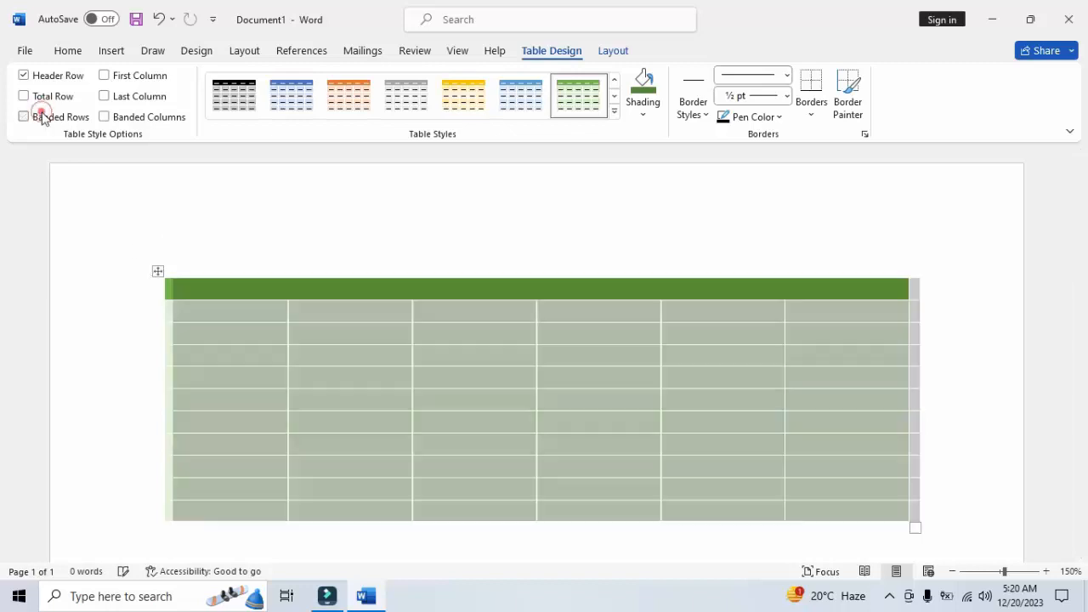
left_click(136, 376)
left_click(440, 469)
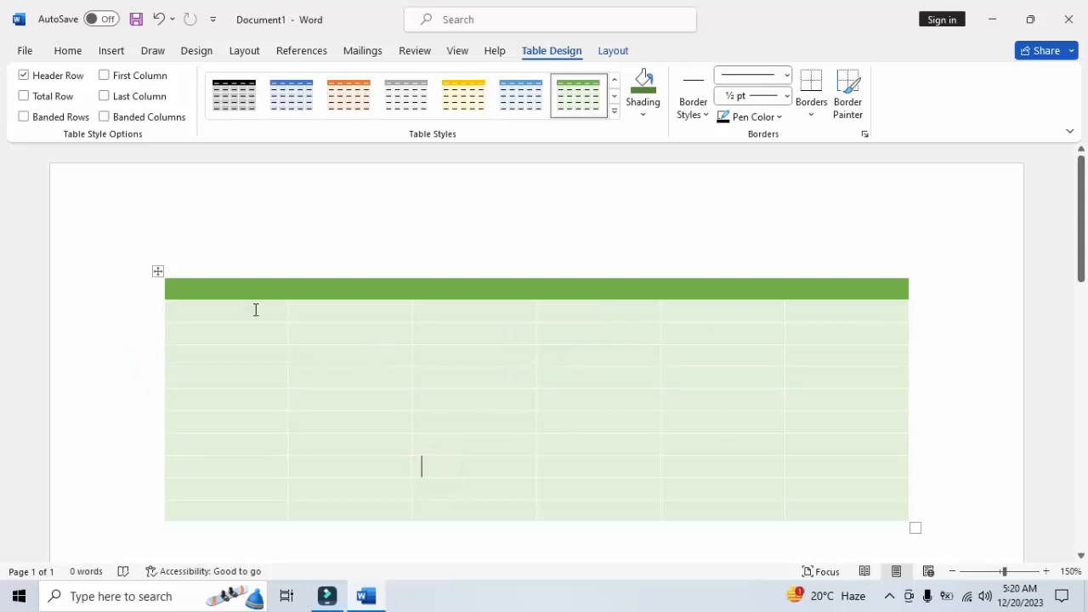
left_click(61, 119)
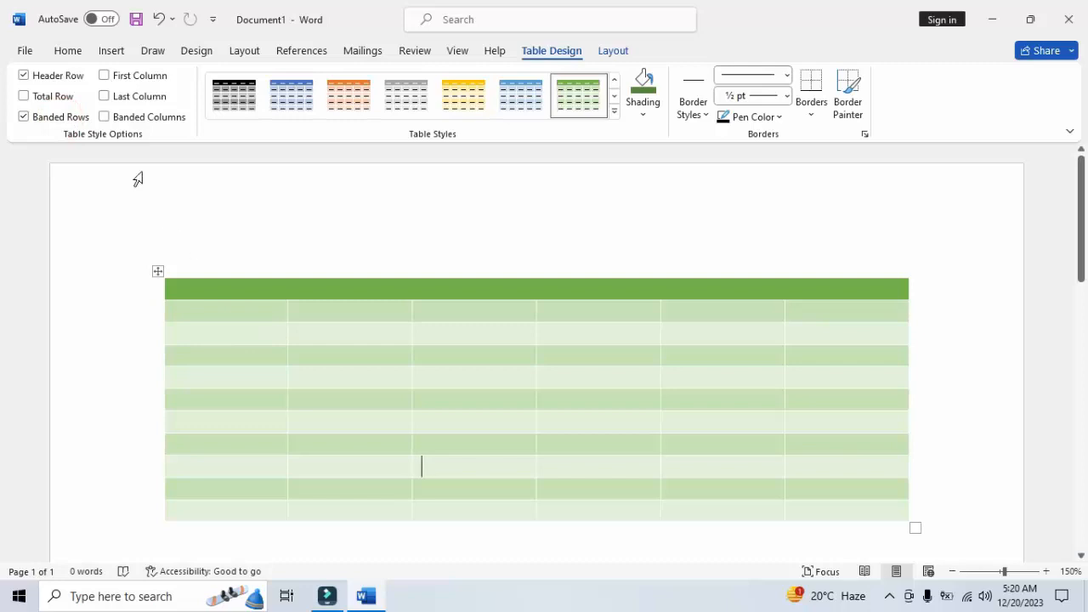
left_click(34, 103)
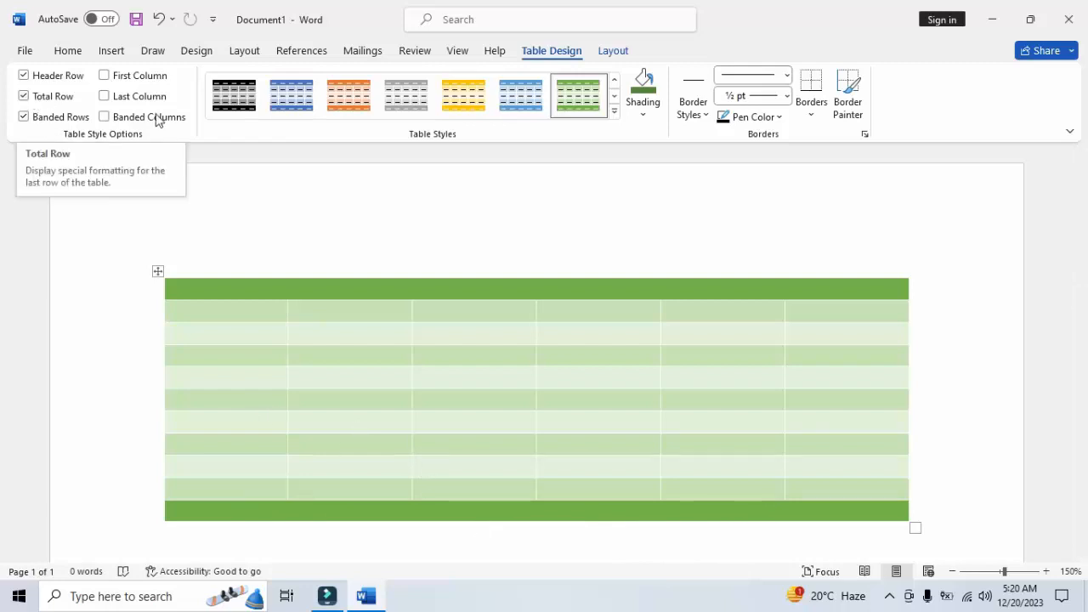
Try First Column and Last Column formatting on the table, separately and together, and turn both off
left_click(106, 76)
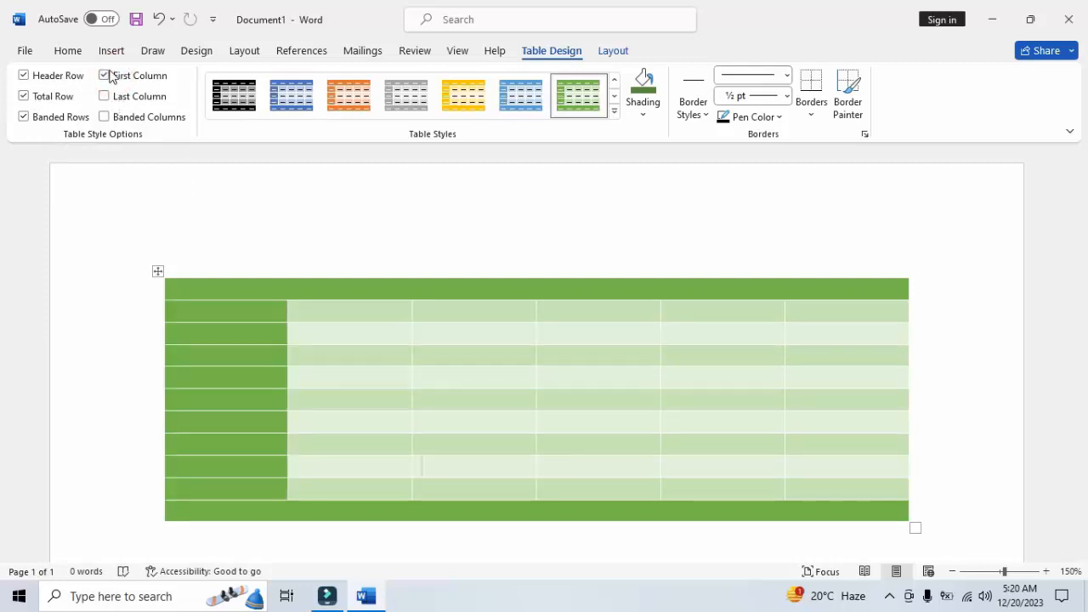
left_click(105, 75)
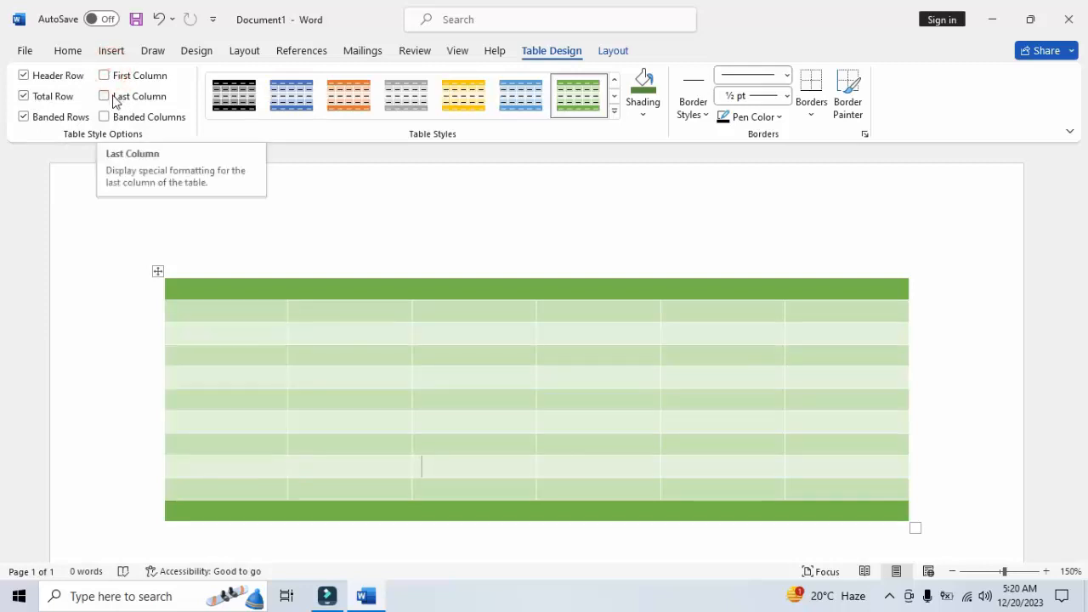
left_click(106, 96)
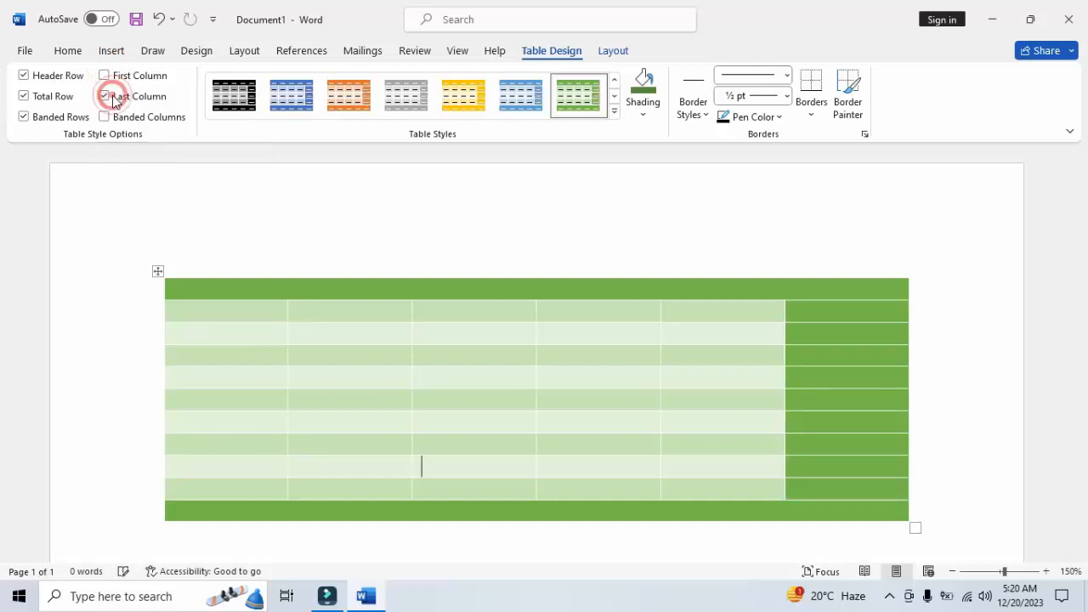
left_click(105, 75)
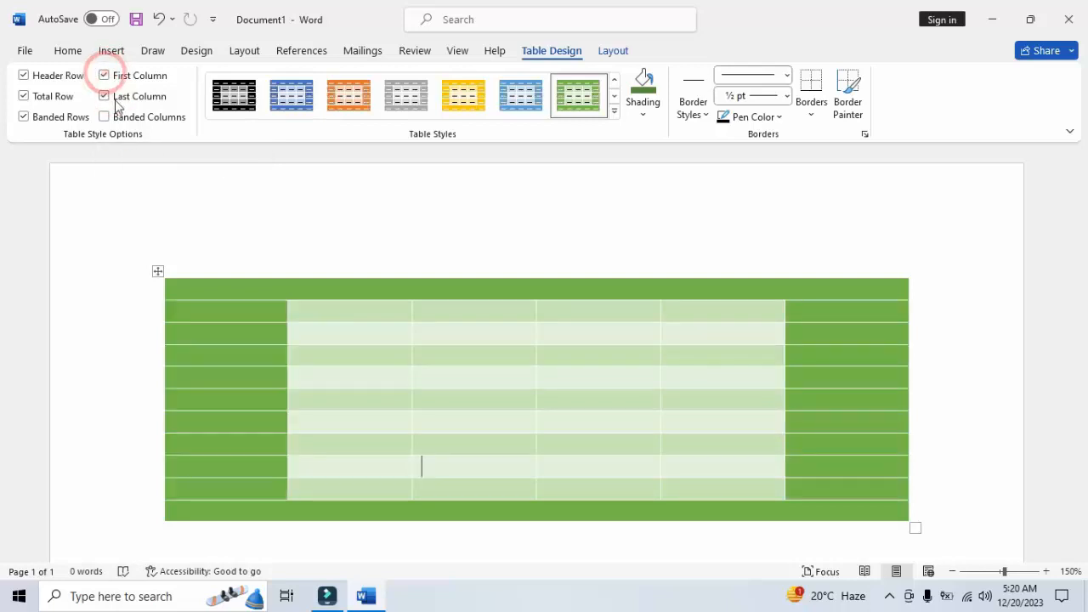
left_click(104, 96)
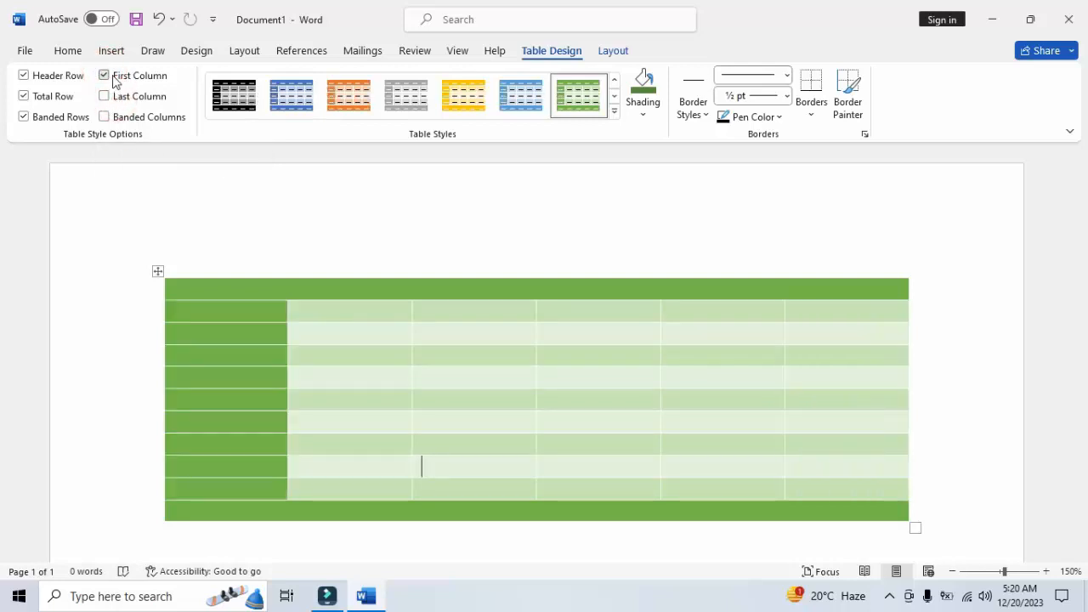
left_click(113, 76)
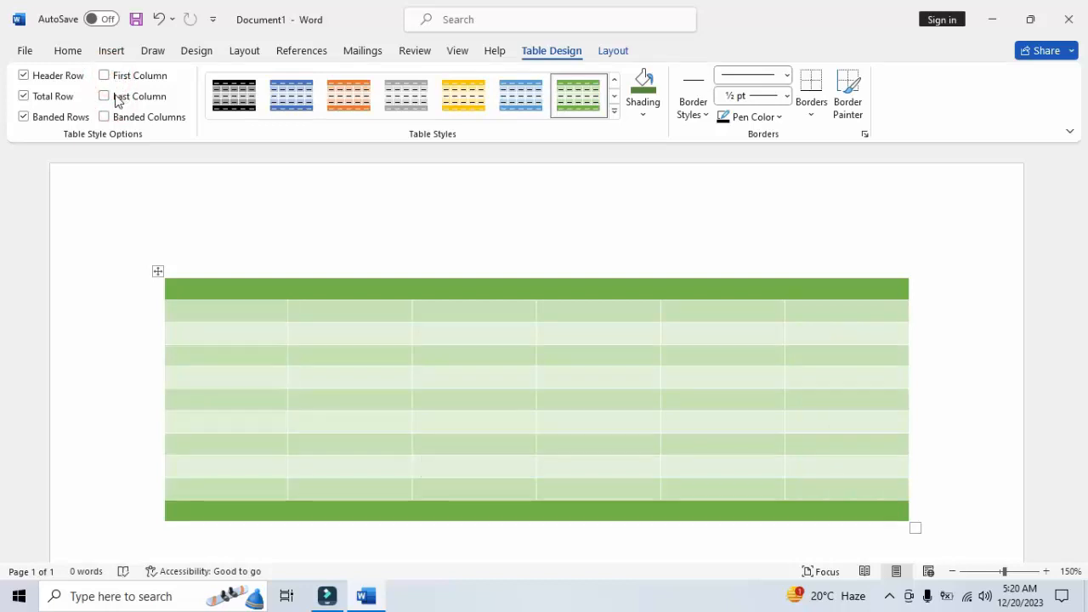
left_click(117, 99)
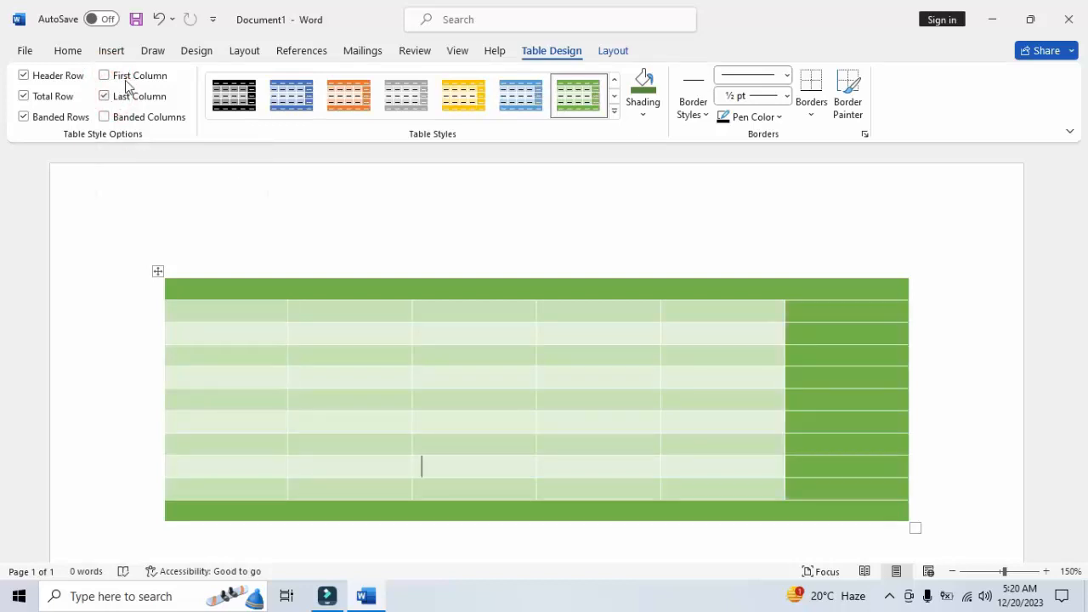
left_click(126, 78)
left_click(108, 96)
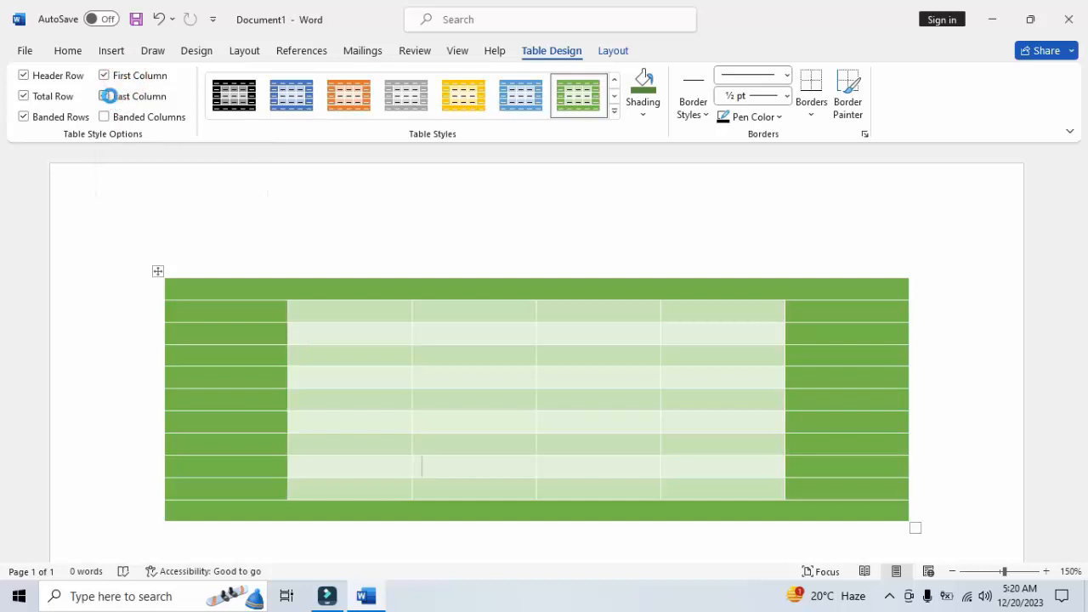
left_click(104, 76)
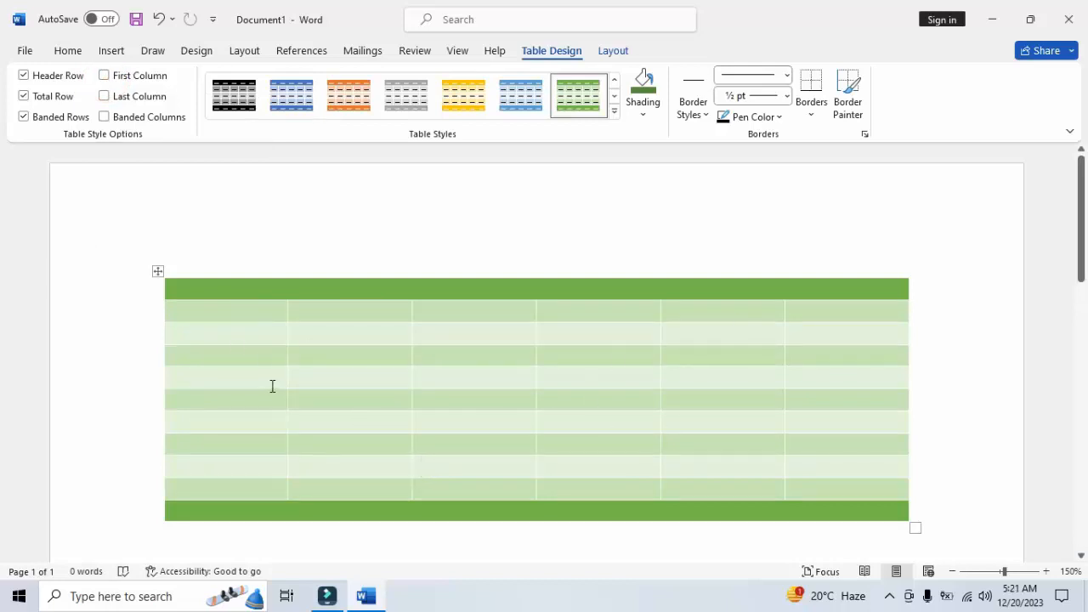
Switch the table from Banded Rows to Banded Columns, back to banded rows, and to banded columns again
left_click(113, 118)
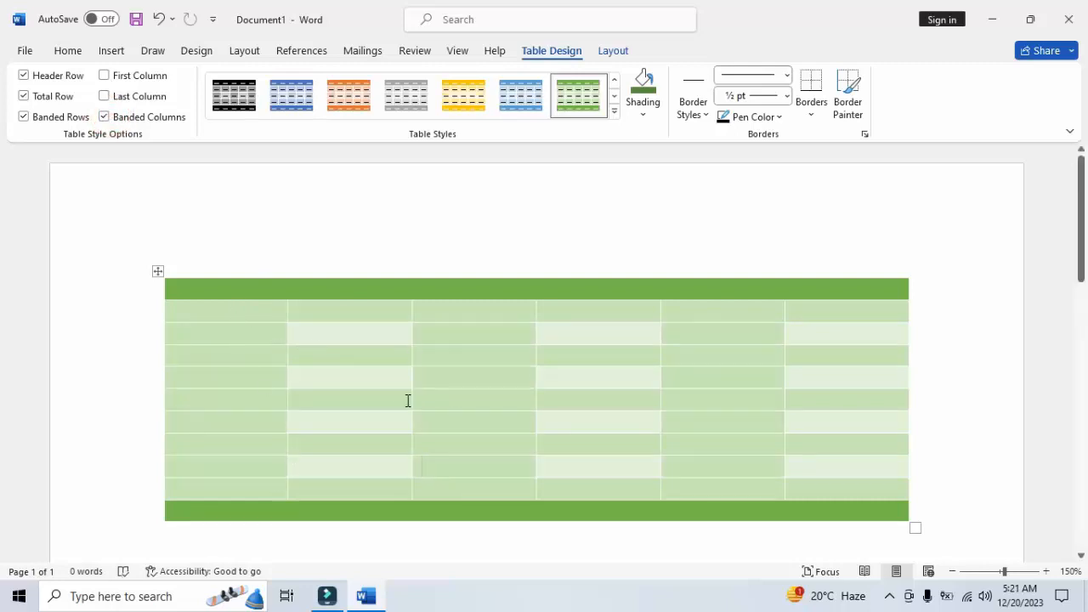
left_click(46, 119)
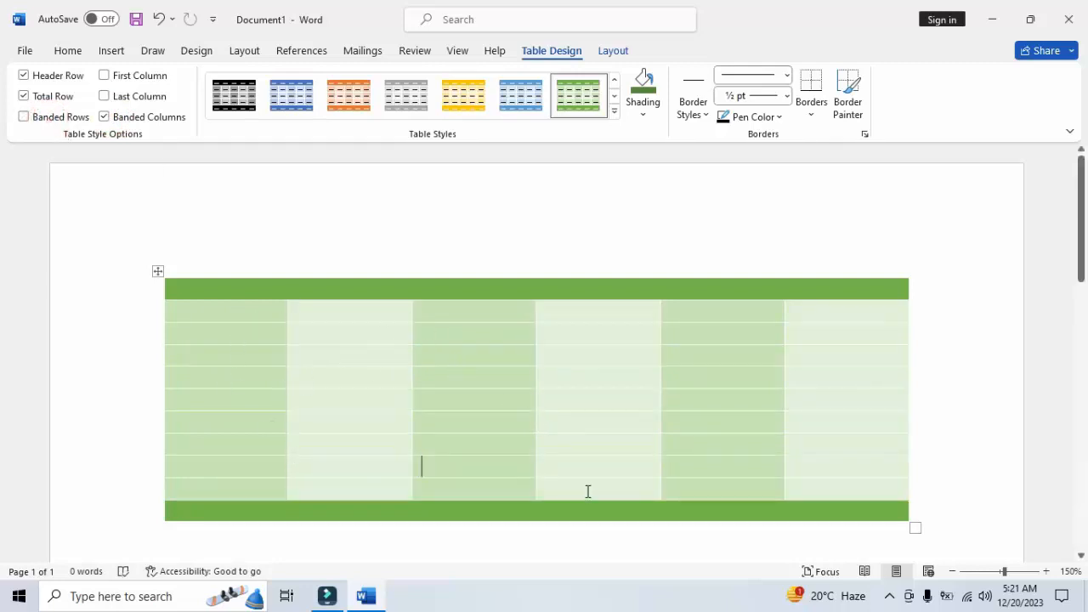
left_click(114, 117)
left_click(44, 121)
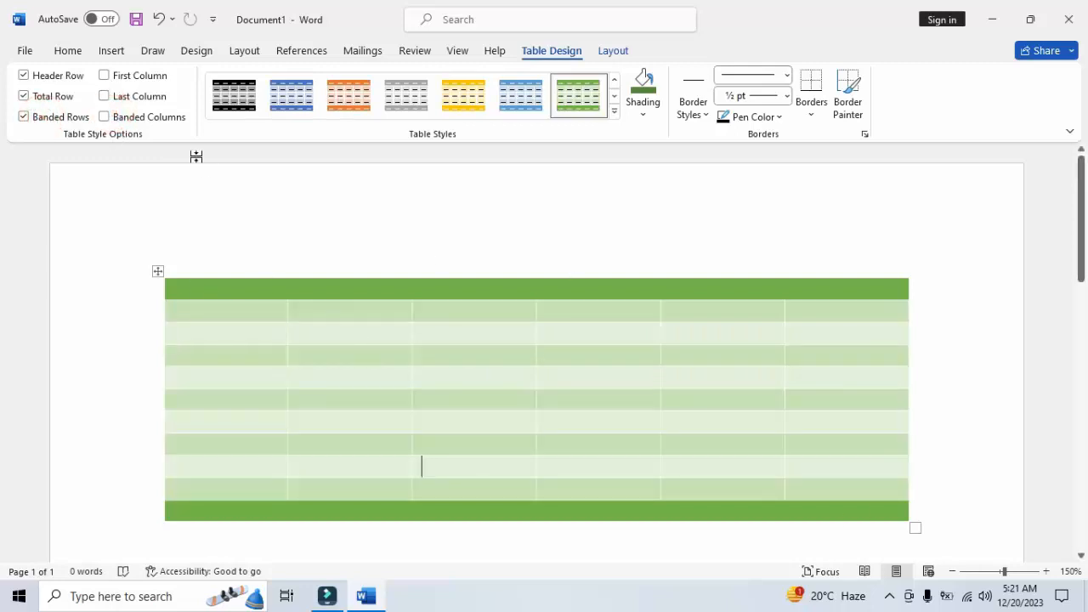
left_click(24, 117)
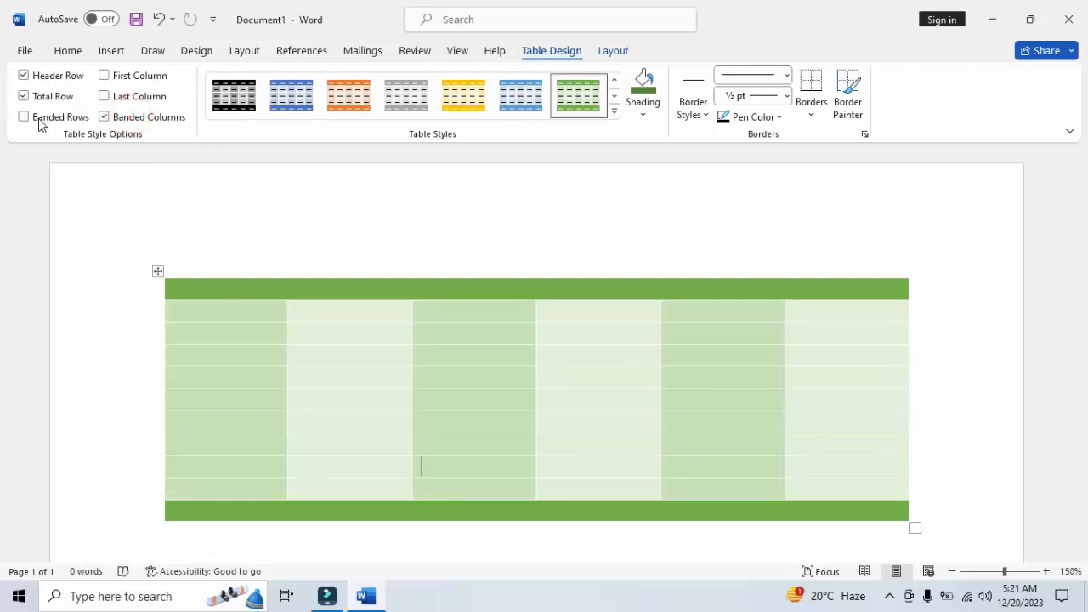
Shade the first column's cells between the header and total rows with a lighter tint of the Blue, Accent 1 theme color
left_click(643, 115)
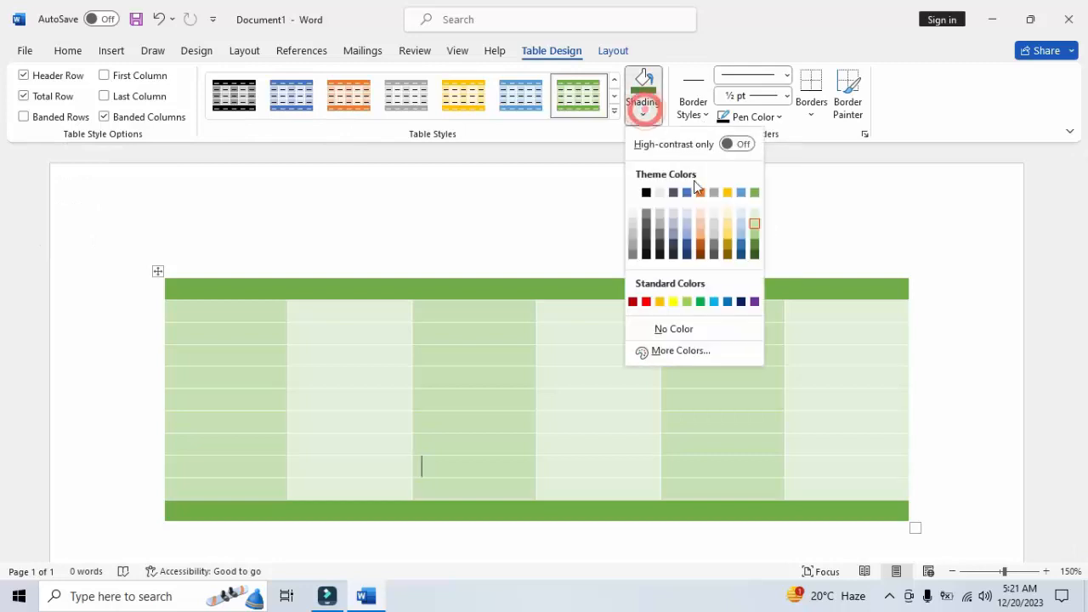
left_click(156, 273)
left_click(204, 312)
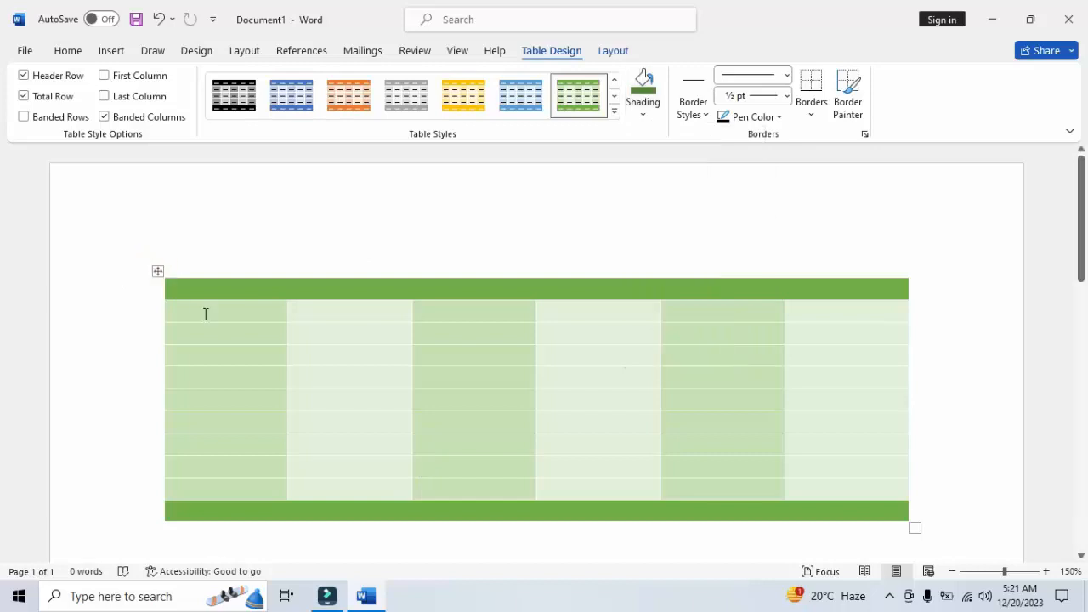
left_click(235, 488, "shift")
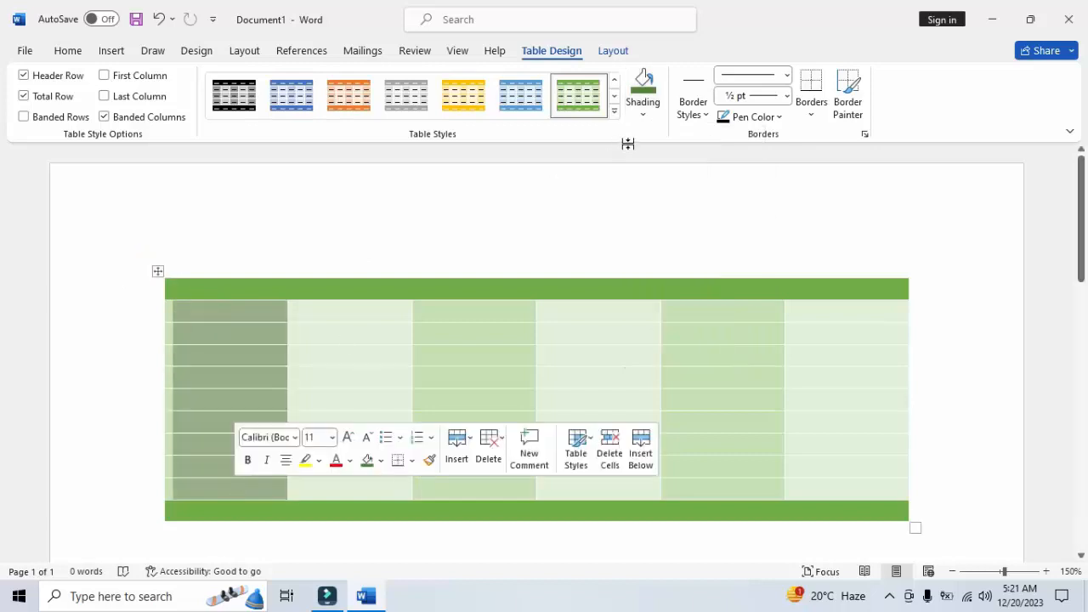
left_click(643, 115)
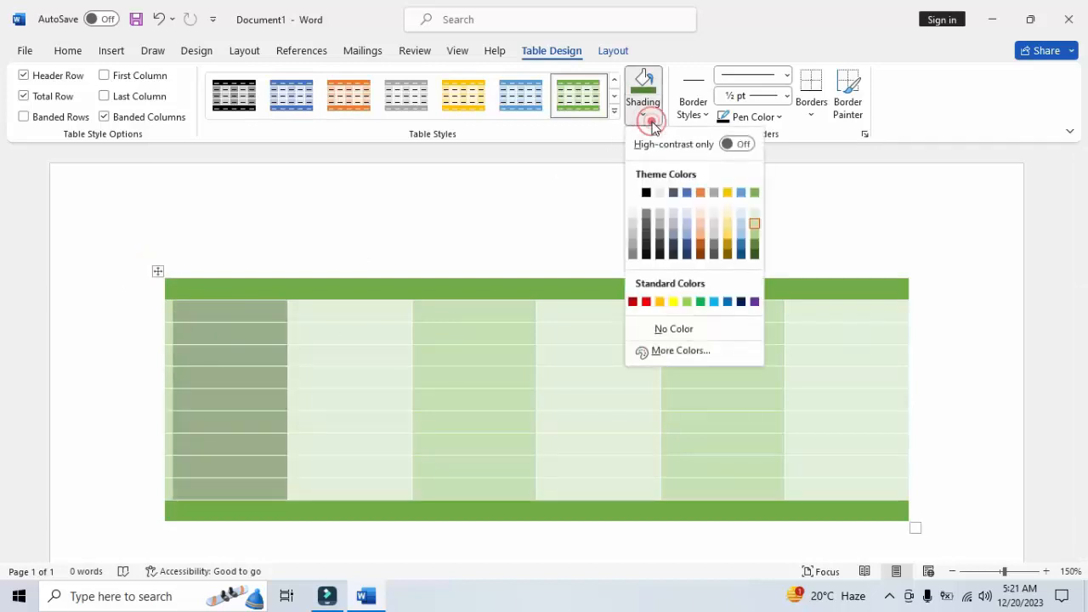
left_click(687, 235)
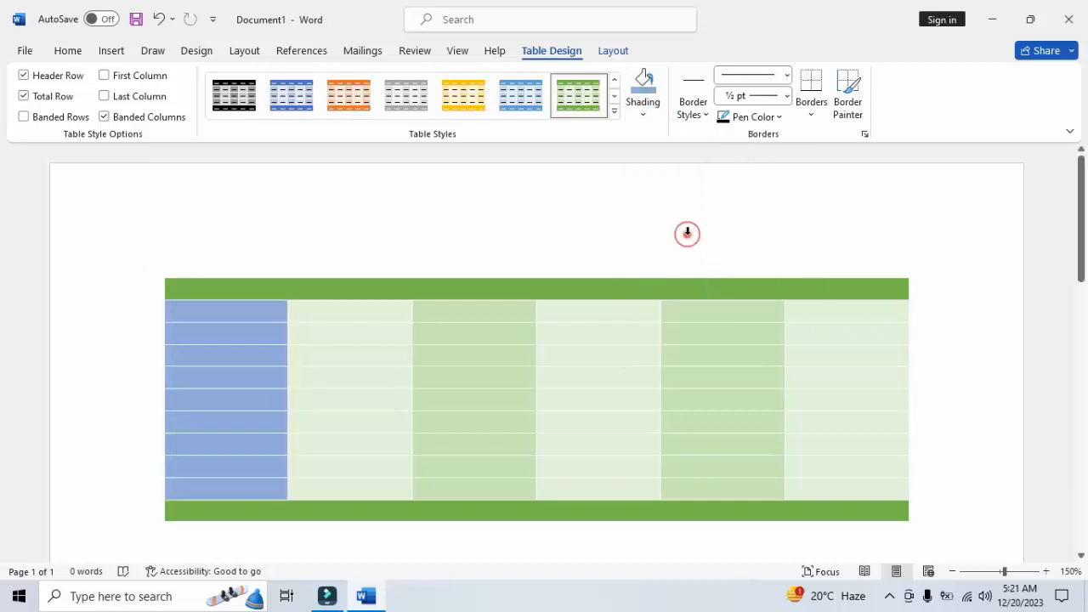
Apply the same light blue shading to the third column's cells between the header and total rows
left_click(498, 321)
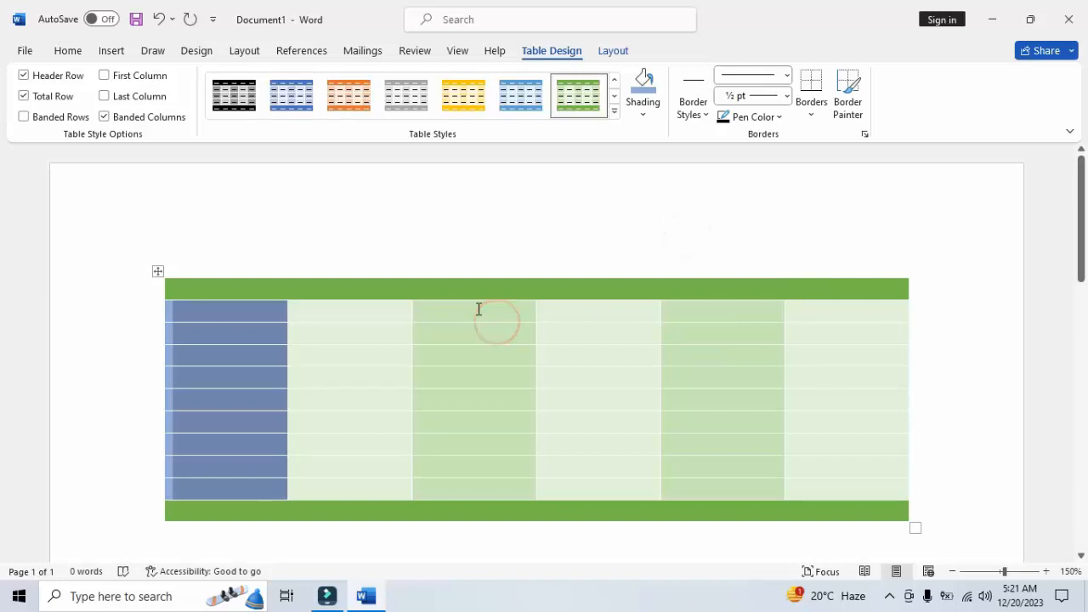
left_click_drag(480, 307, 496, 388)
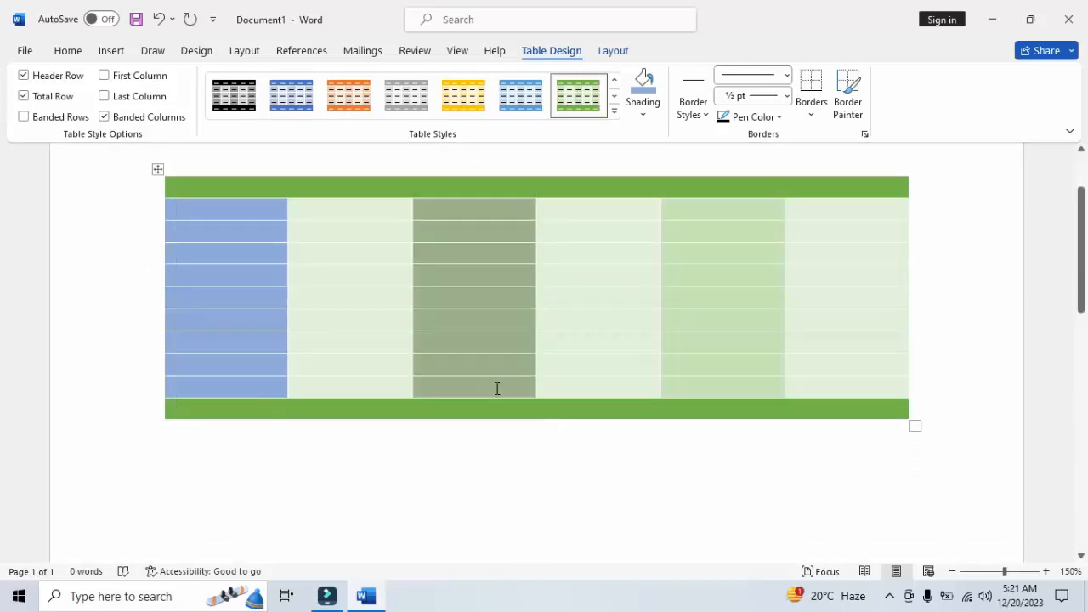
left_click(643, 92)
Shade the fifth column's cells between the header and total rows with a light orange theme color
left_click_drag(706, 213, 709, 384)
left_click(643, 113)
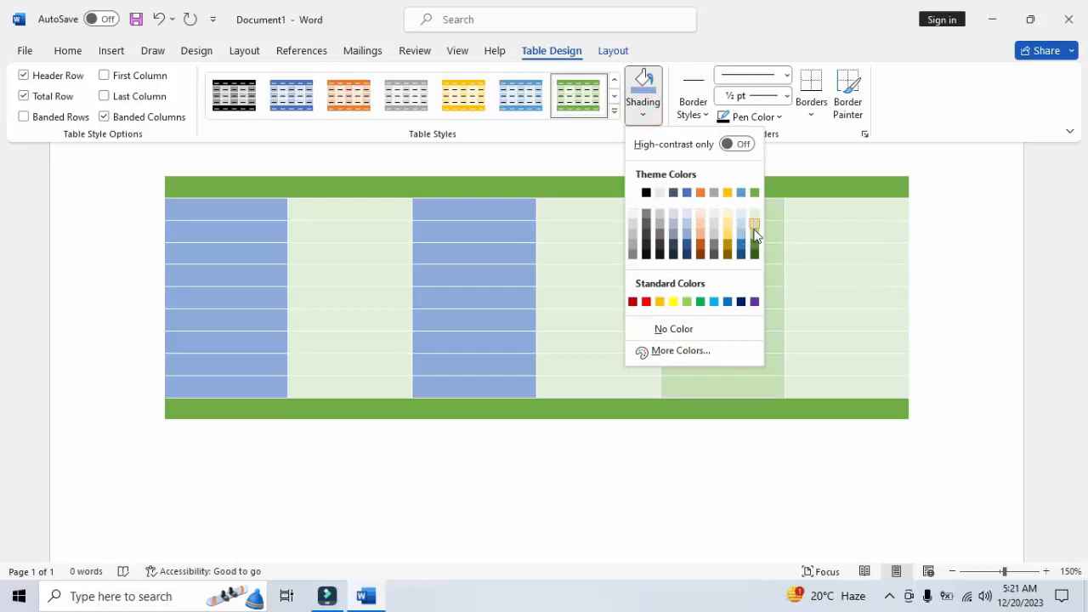
left_click(701, 236)
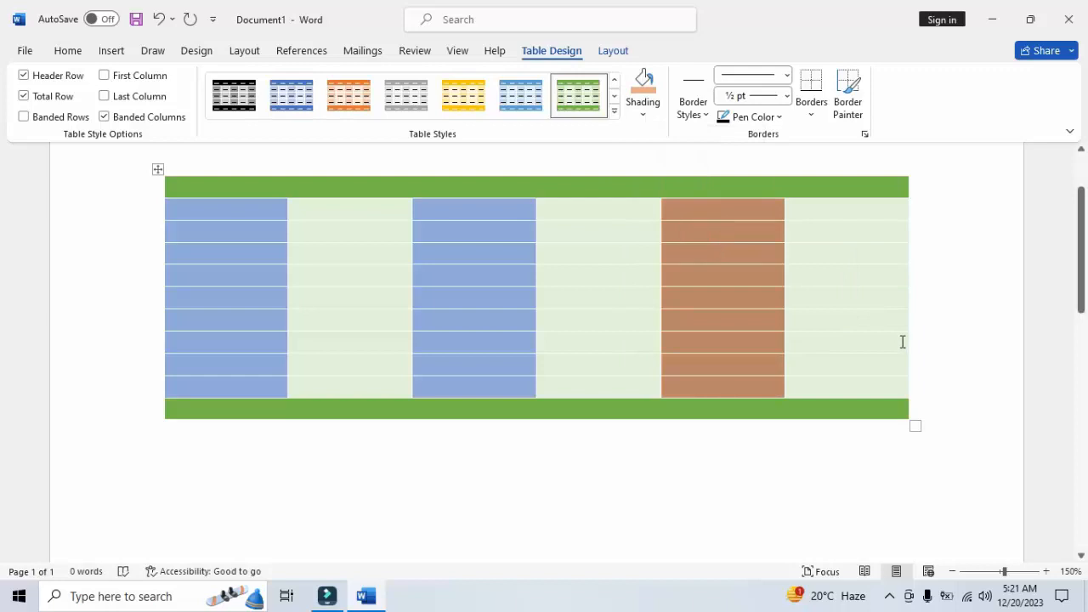
left_click(903, 341)
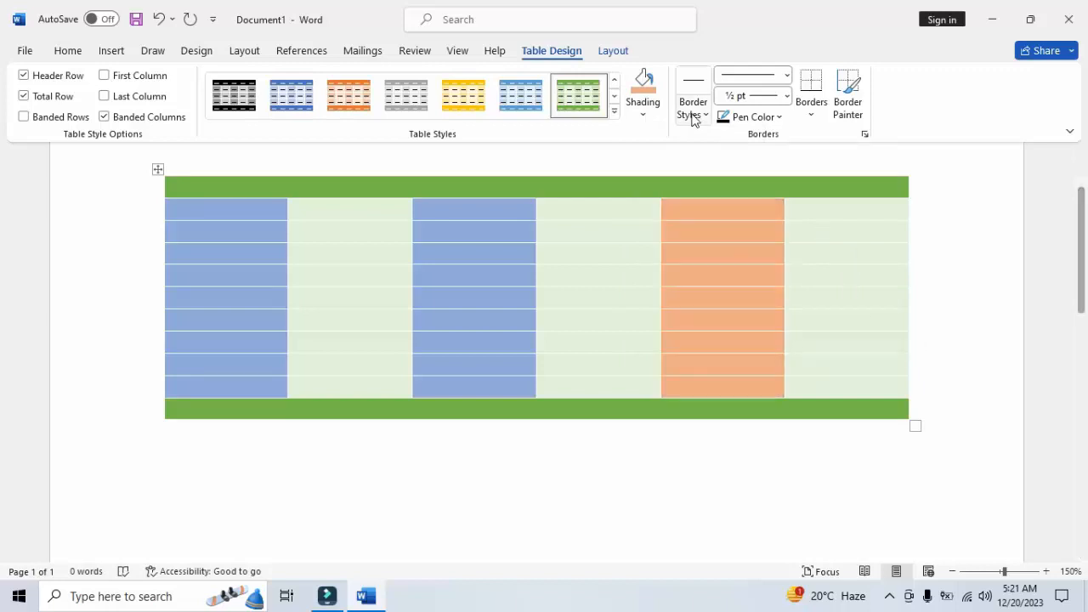
Select the whole table and choose the border style Double solid lines, 1/2 pt, Accent 6
left_click(158, 170)
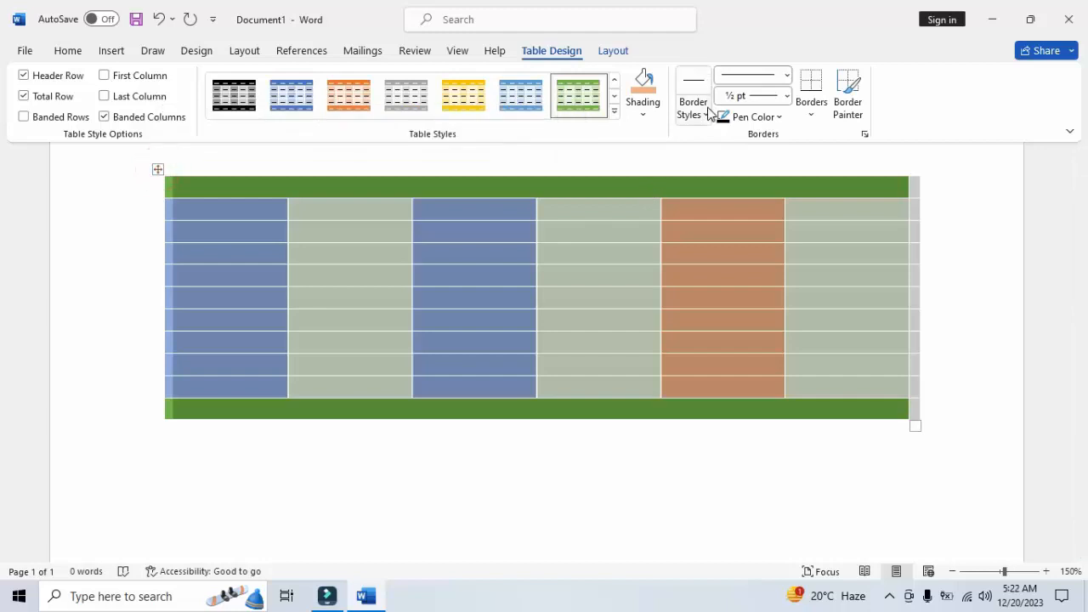
left_click(704, 115)
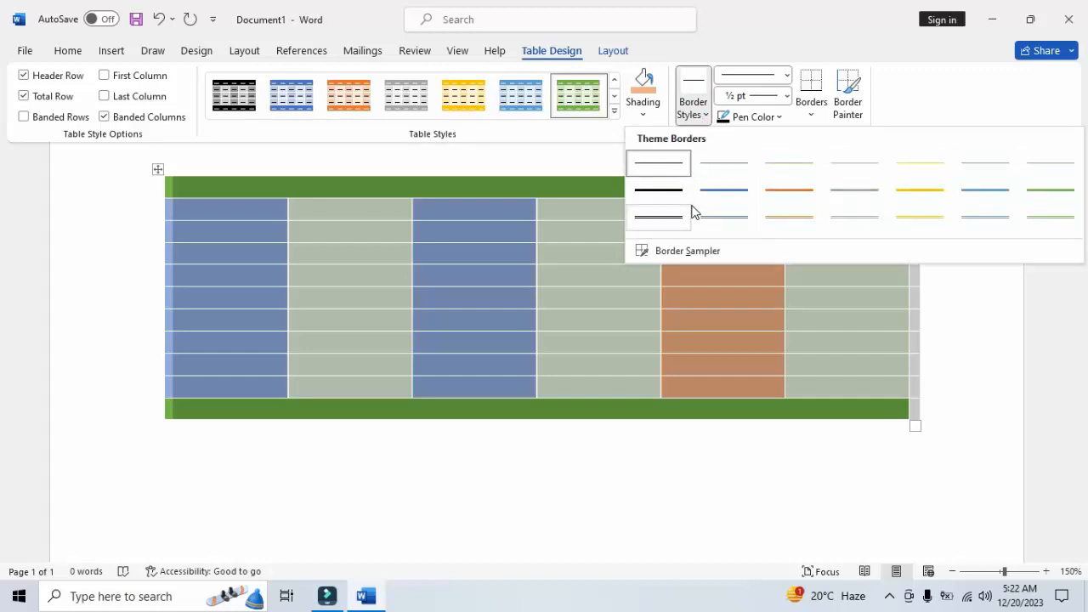
left_click(1033, 220)
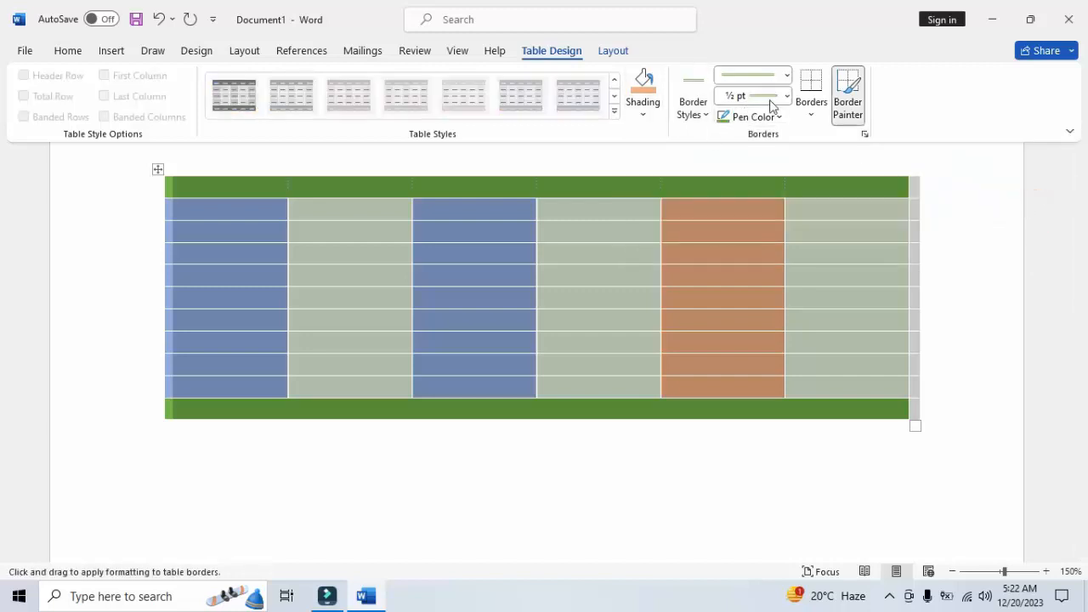
Set the border line style to the diagonally striped line with a 3 pt weight
left_click(786, 76)
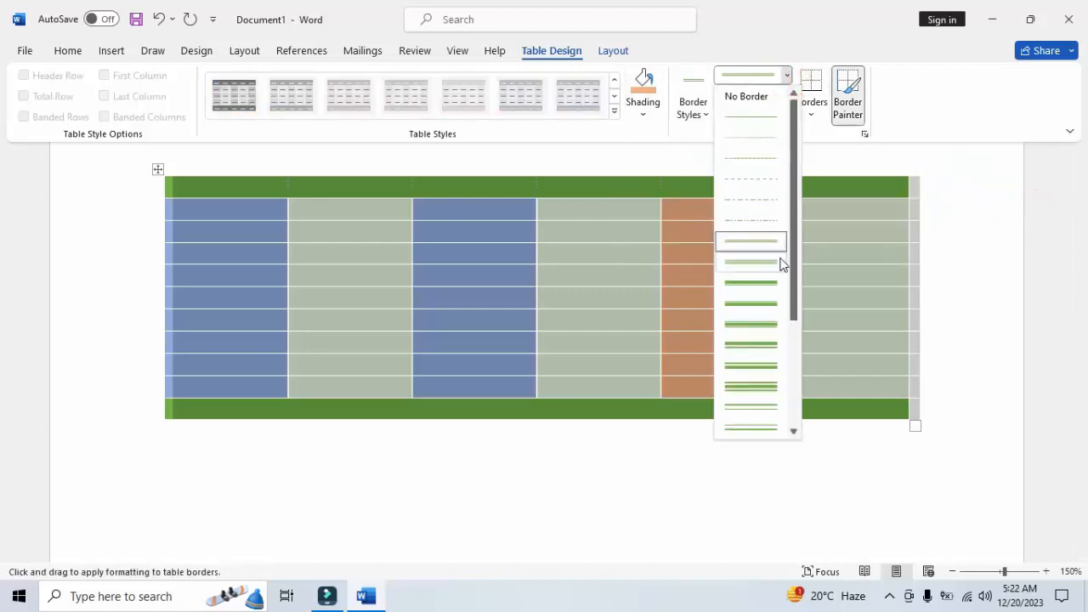
left_click_drag(791, 216, 793, 311)
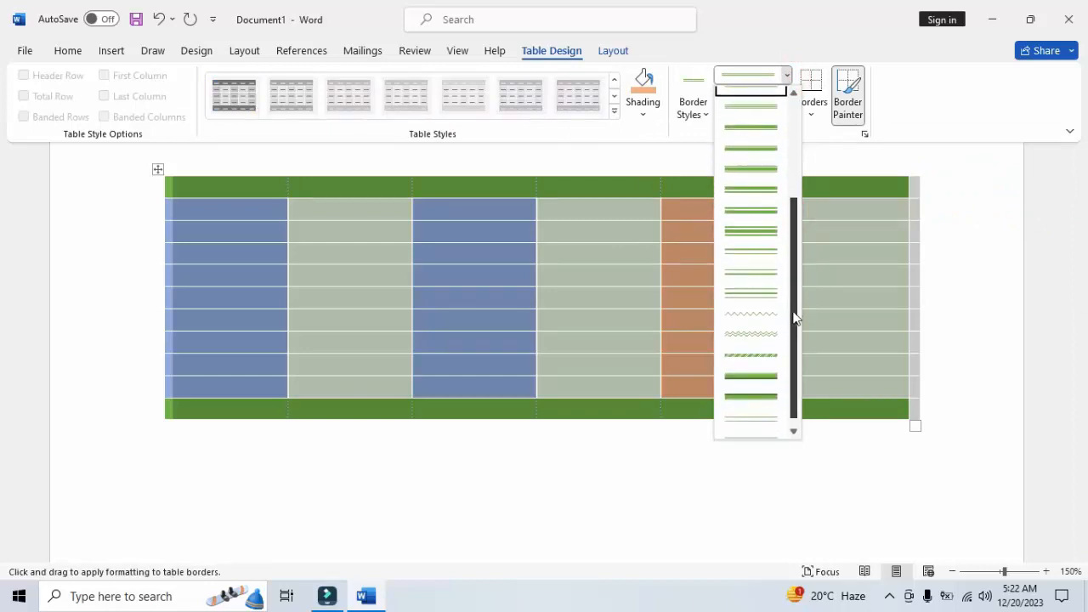
left_click(770, 357)
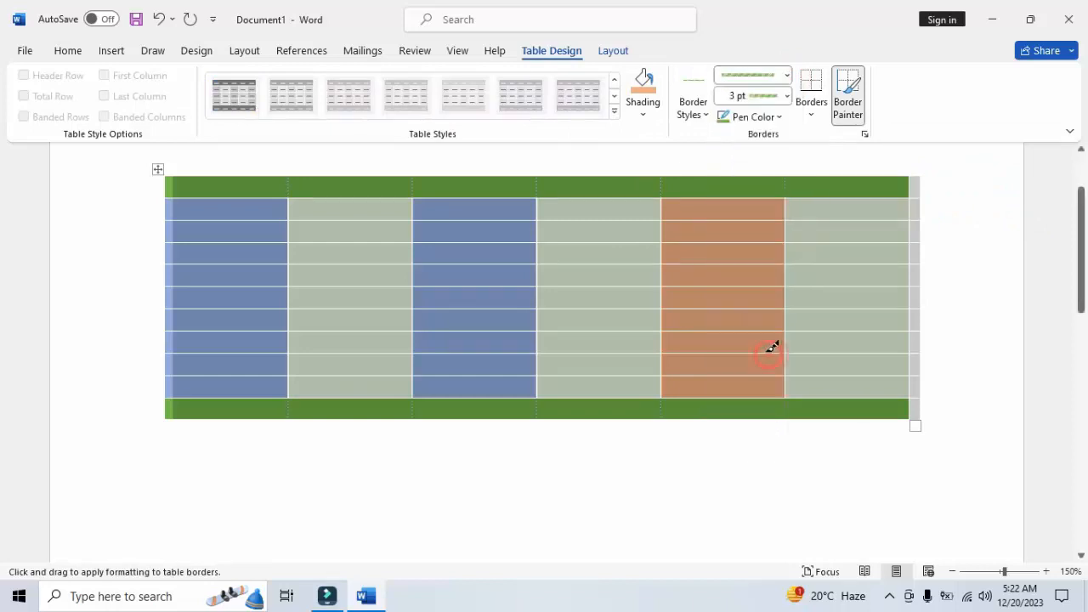
left_click(784, 97)
left_click(786, 98)
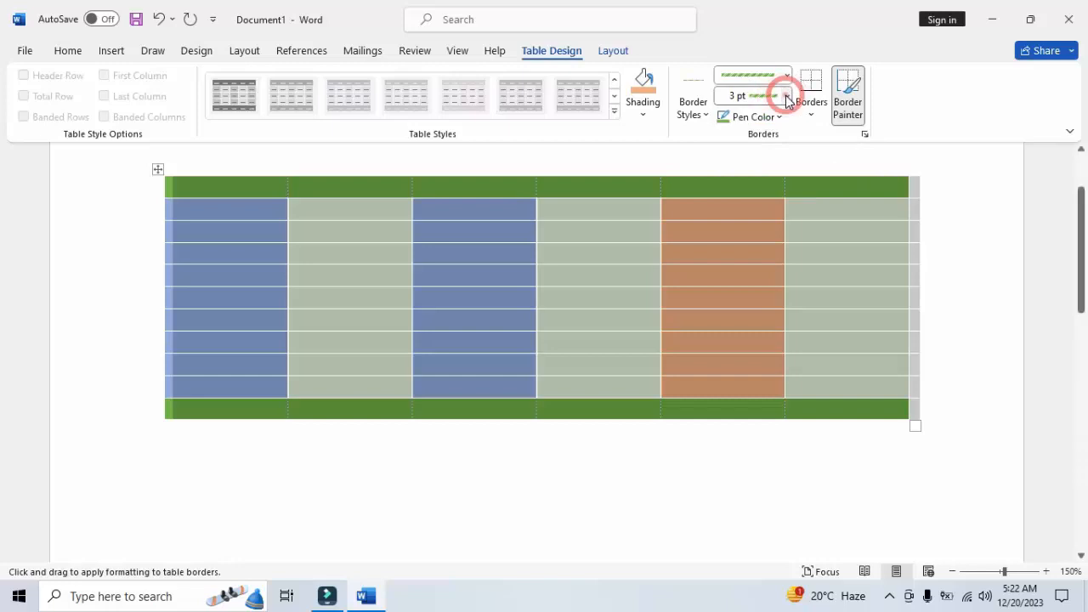
left_click(788, 98)
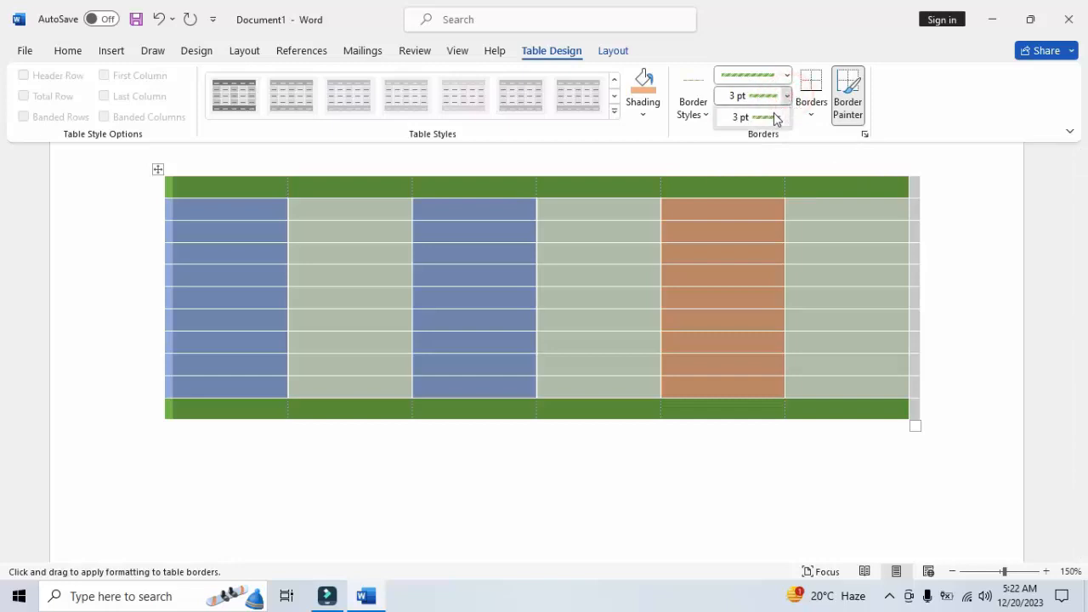
left_click(772, 114)
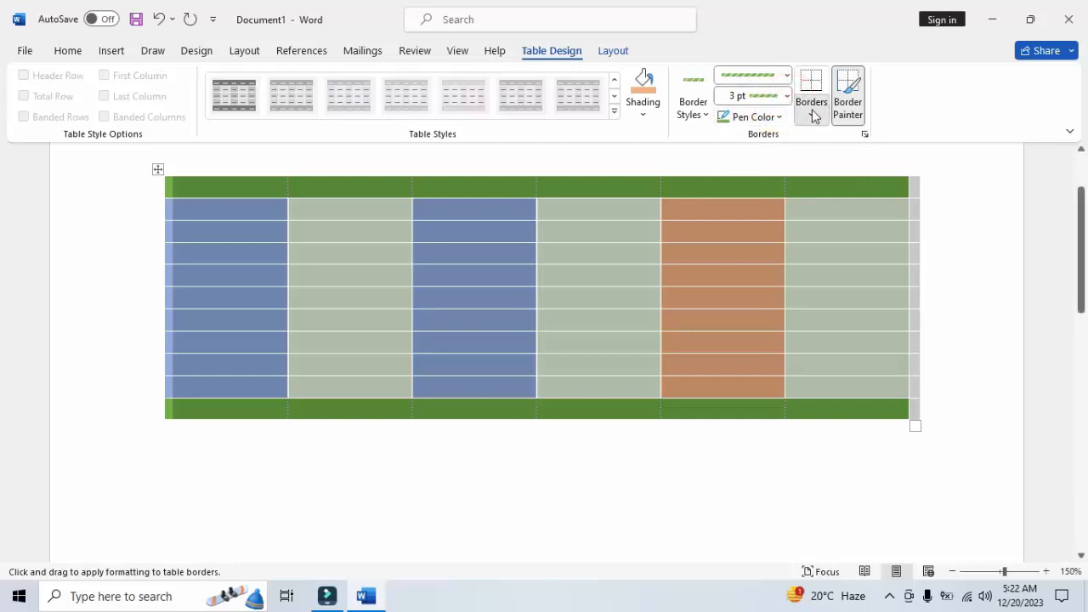
Set the border pen color to the standard Dark Blue
left_click(811, 114)
left_click(780, 119)
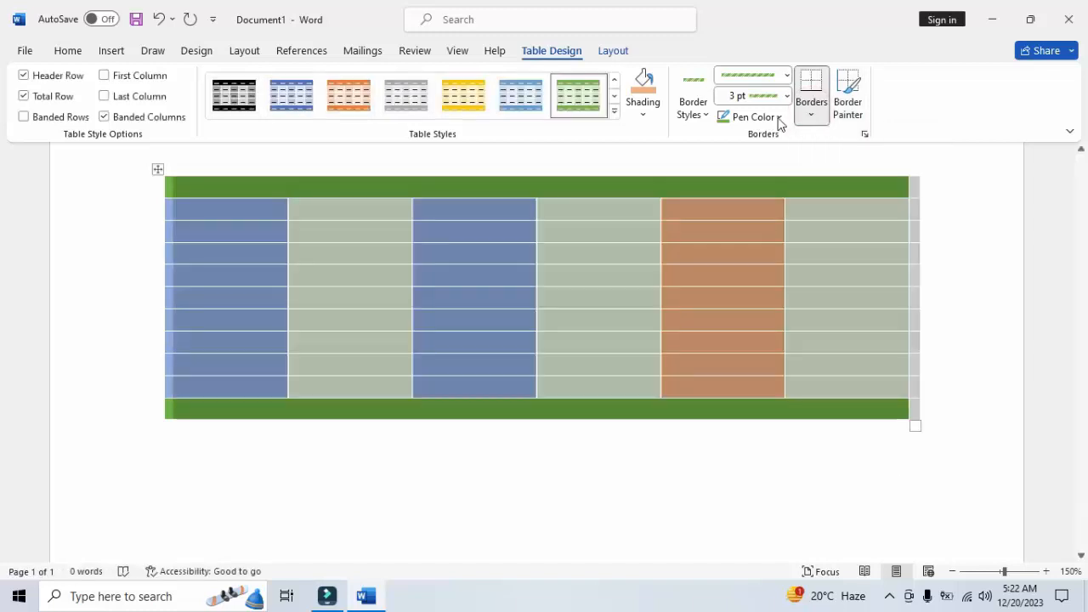
left_click(778, 117)
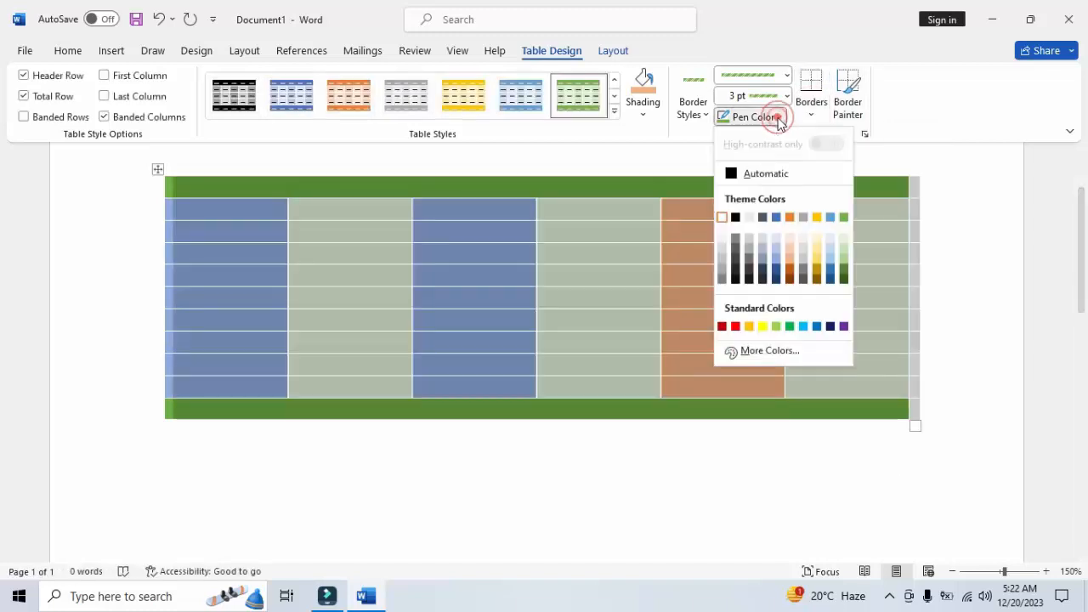
left_click(831, 327)
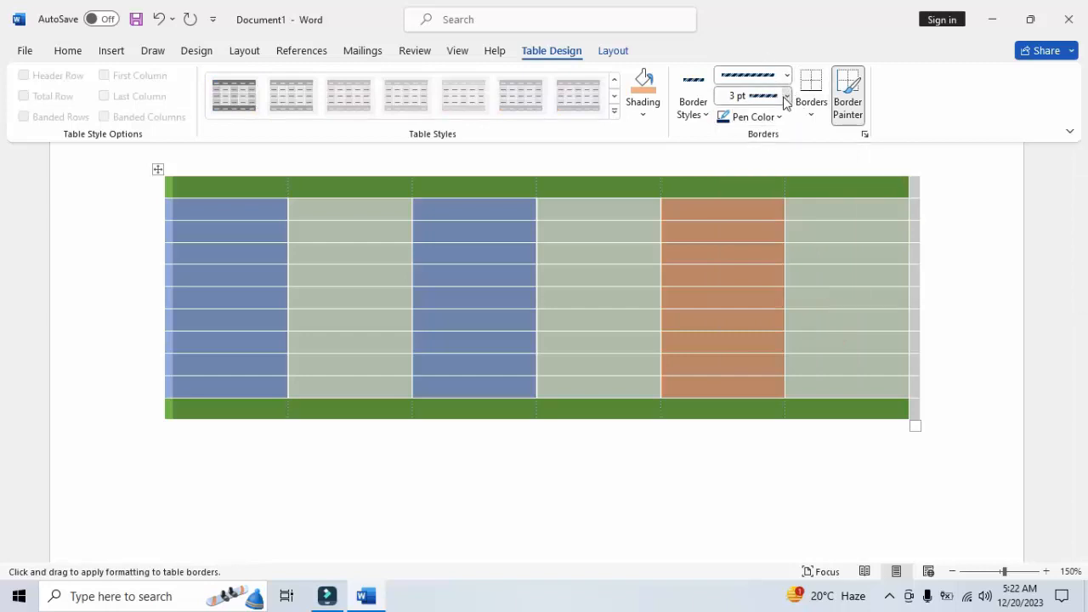
Change the border line style to the second thick, solid 3-D blue line, keeping the 3 pt weight
left_click(786, 95)
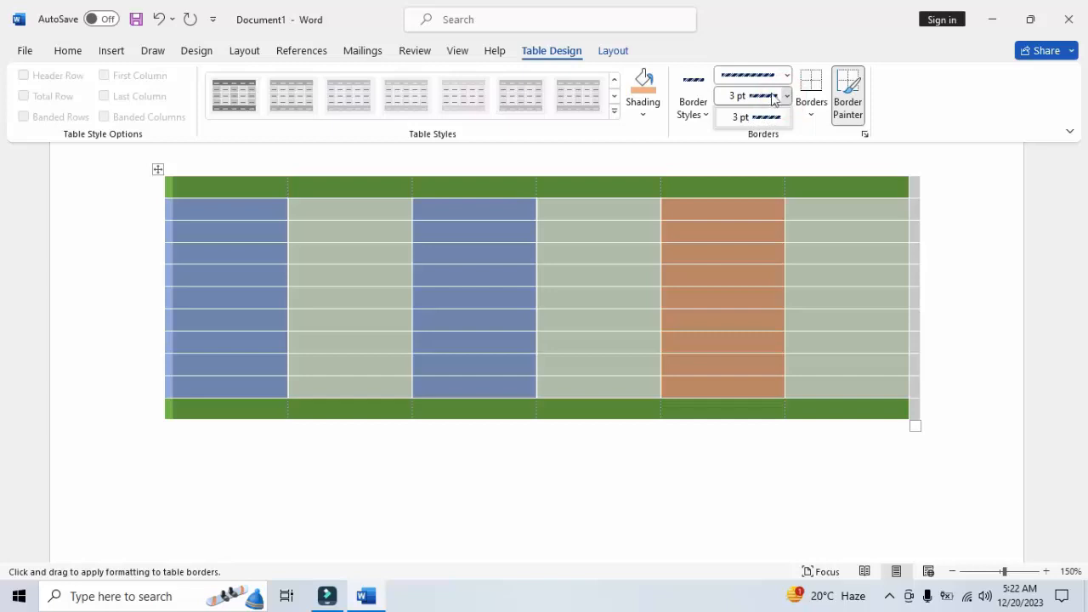
left_click(787, 77)
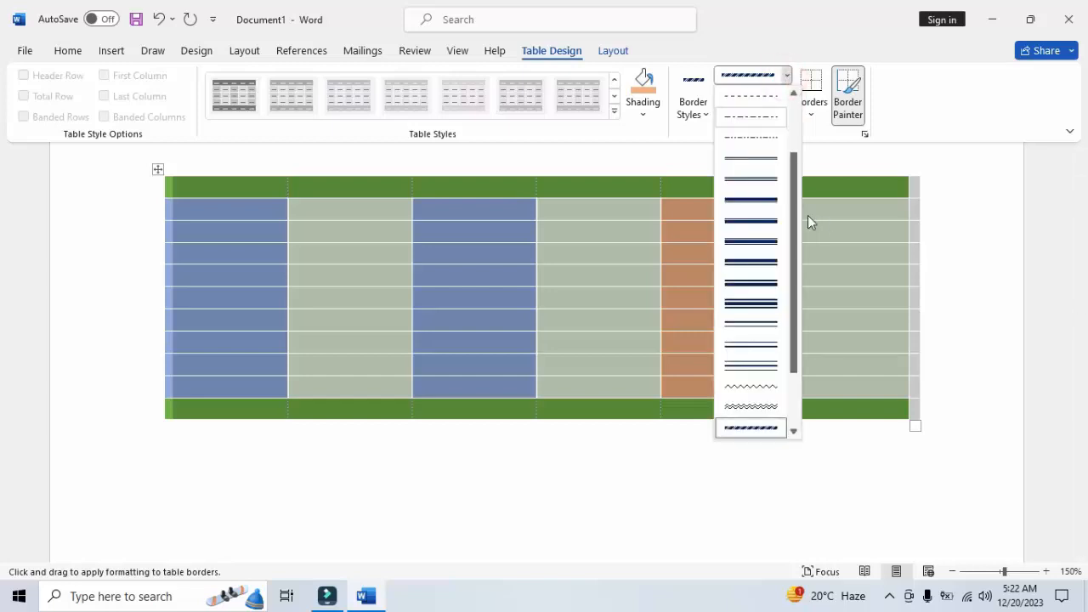
left_click_drag(793, 212, 795, 370)
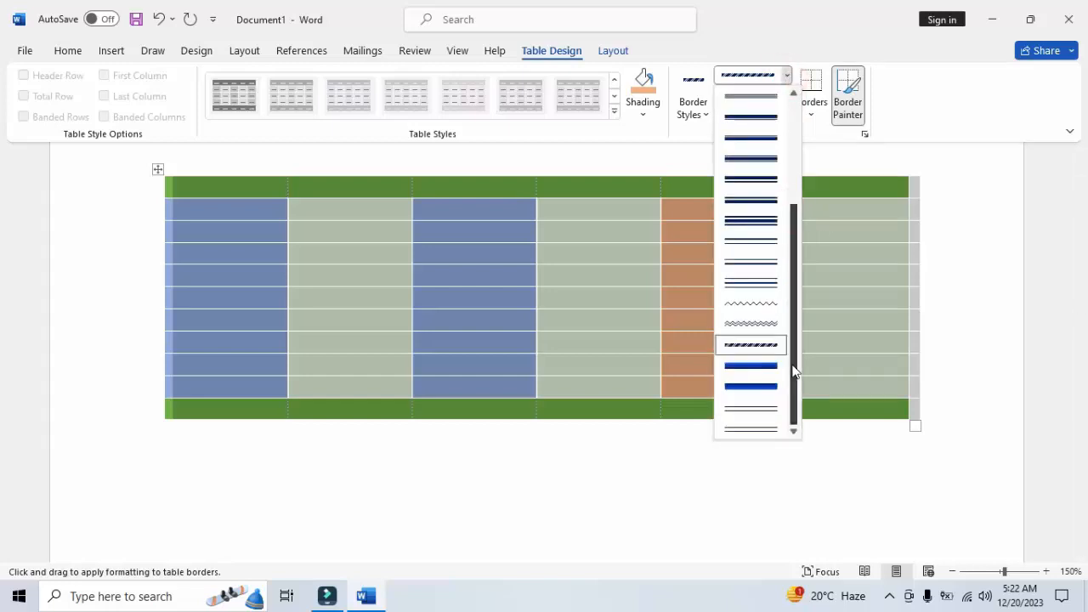
left_click(770, 387)
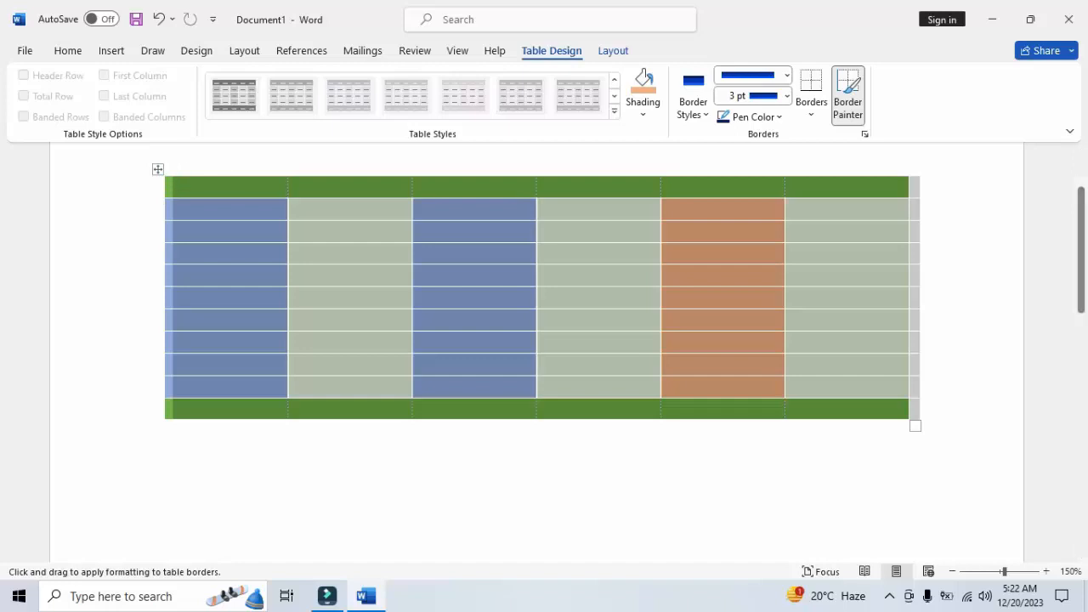
Paint the blue border along the table's bottom edge under the last three columns and up its whole right edge, including the header row
left_click(1046, 572)
left_click(1047, 571)
left_click(1046, 571)
left_click(1046, 571)
left_click(1047, 571)
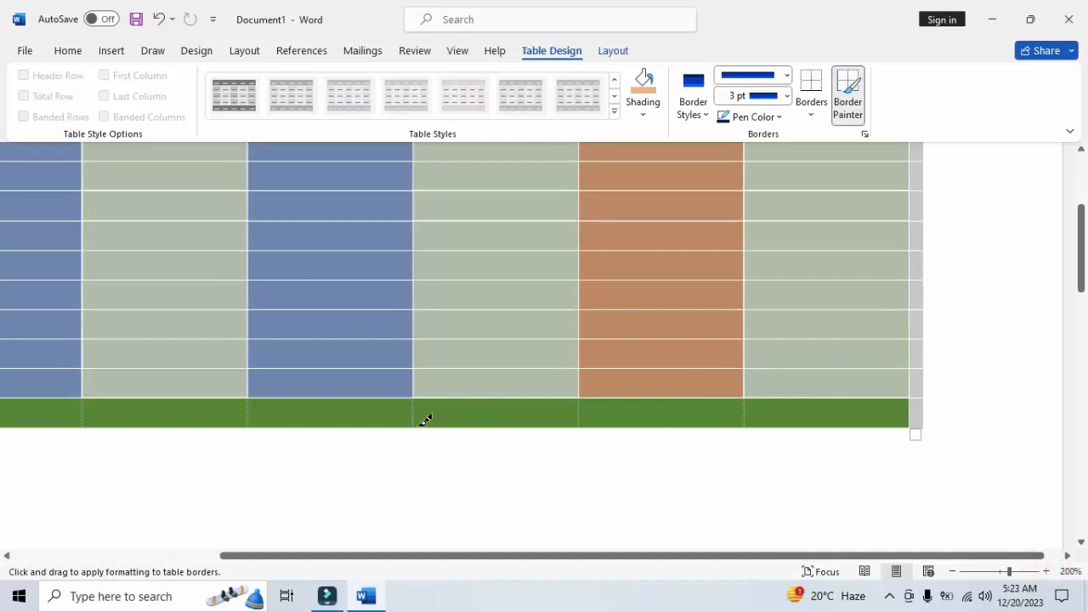
mouse_move(421, 425)
left_mouse_down()
mouse_move(826, 393)
mouse_move(840, 412)
left_mouse_up()
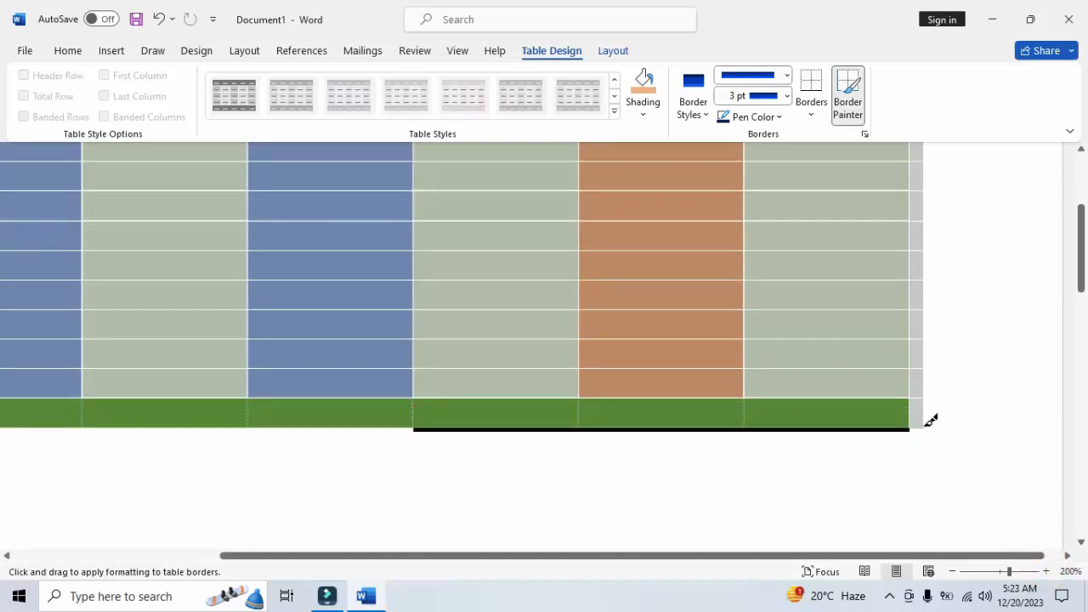
mouse_move(933, 420)
left_mouse_down()
mouse_move(898, 321)
mouse_move(912, 149)
left_mouse_up()
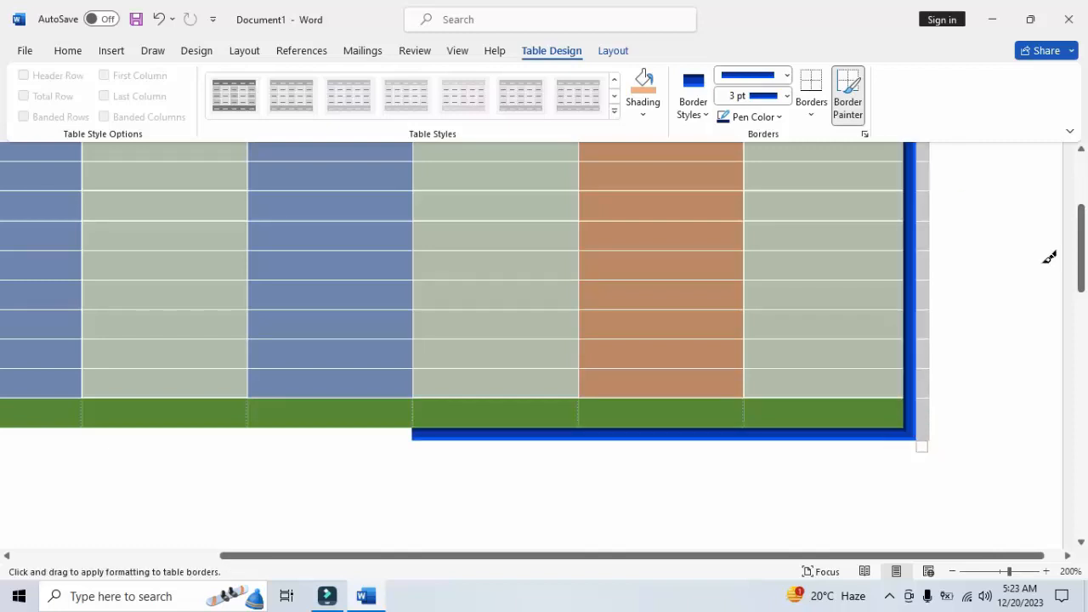
left_click_drag(1084, 262, 1084, 191)
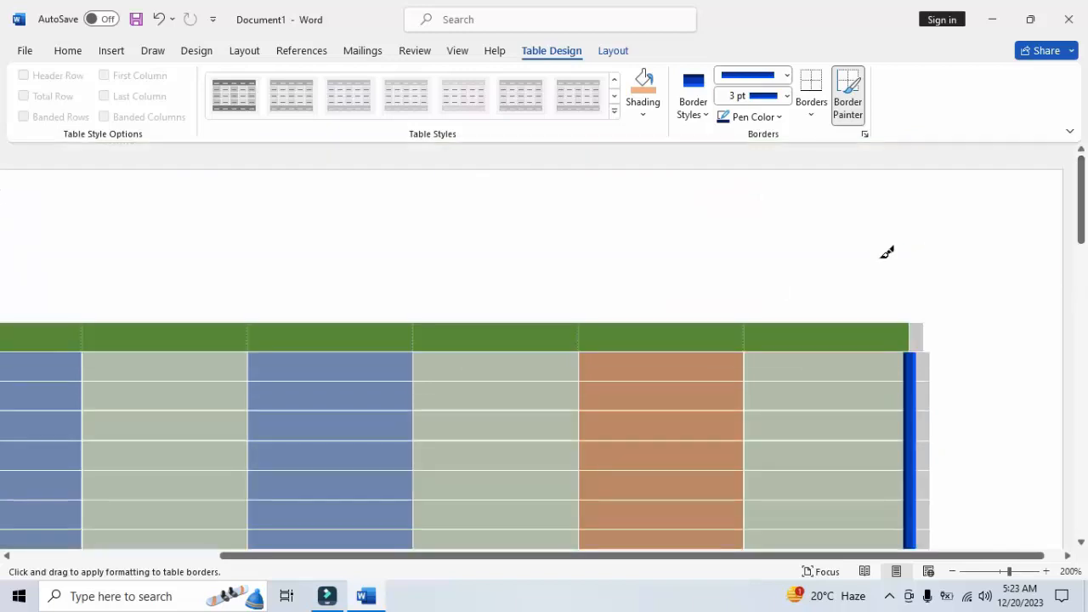
left_click(910, 327)
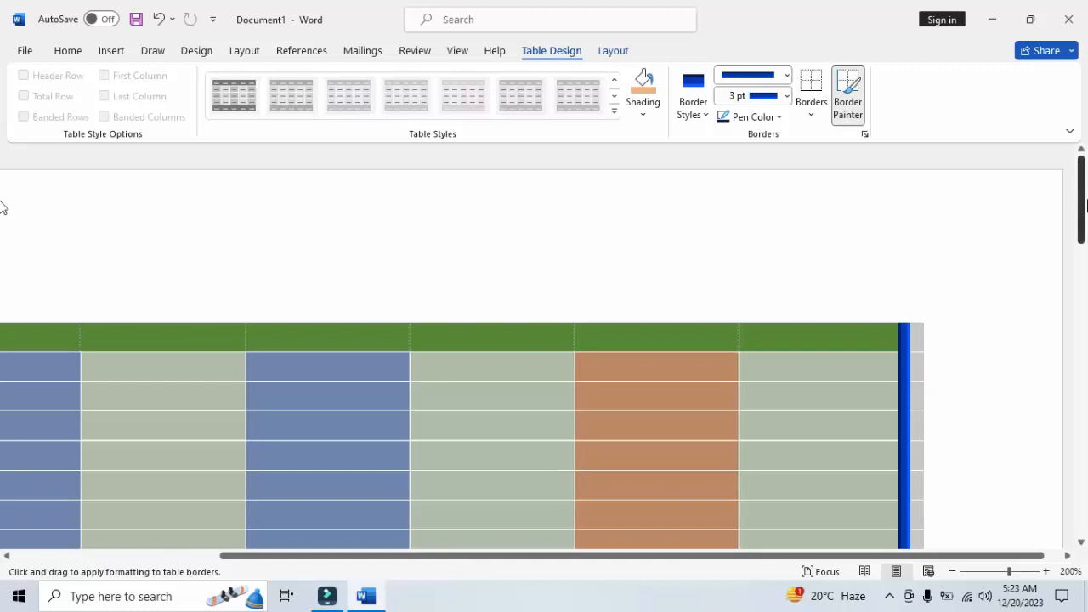
Paint the blue border along the rest of the table's bottom edge, under the first three columns
scroll(1085, 204, "down", 3)
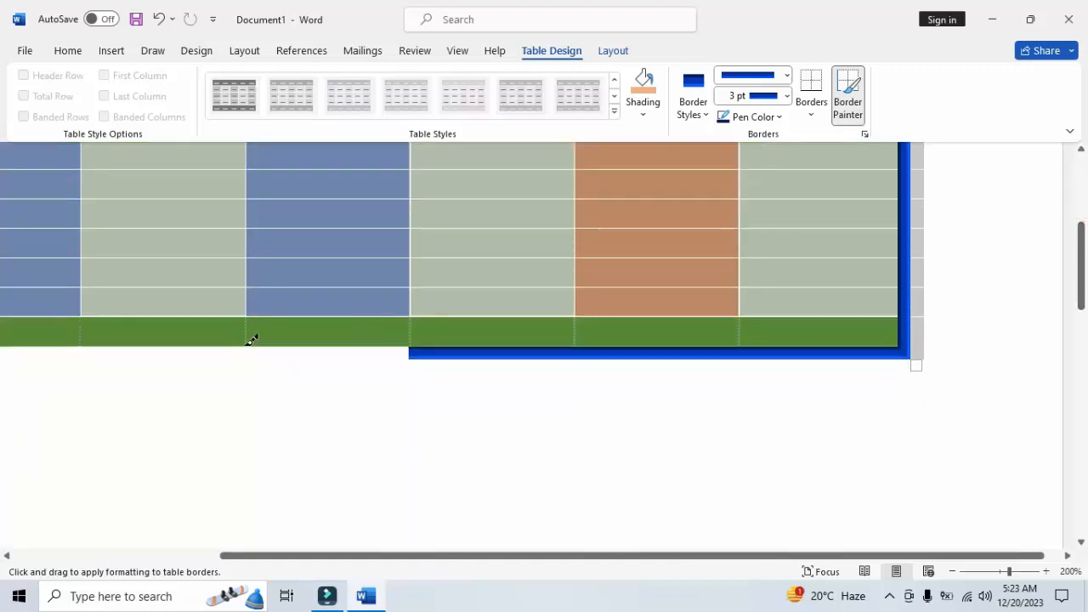
mouse_move(133, 341)
left_mouse_down()
mouse_move(354, 332)
mouse_move(419, 343)
left_mouse_up()
left_click_drag(537, 561, 260, 551)
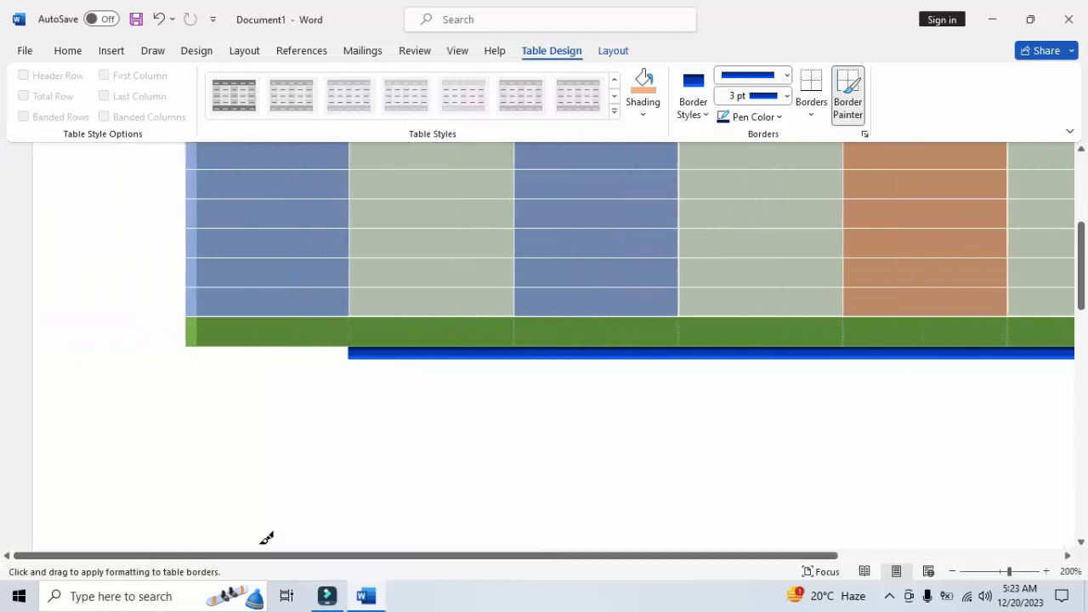
left_click_drag(200, 340, 377, 343)
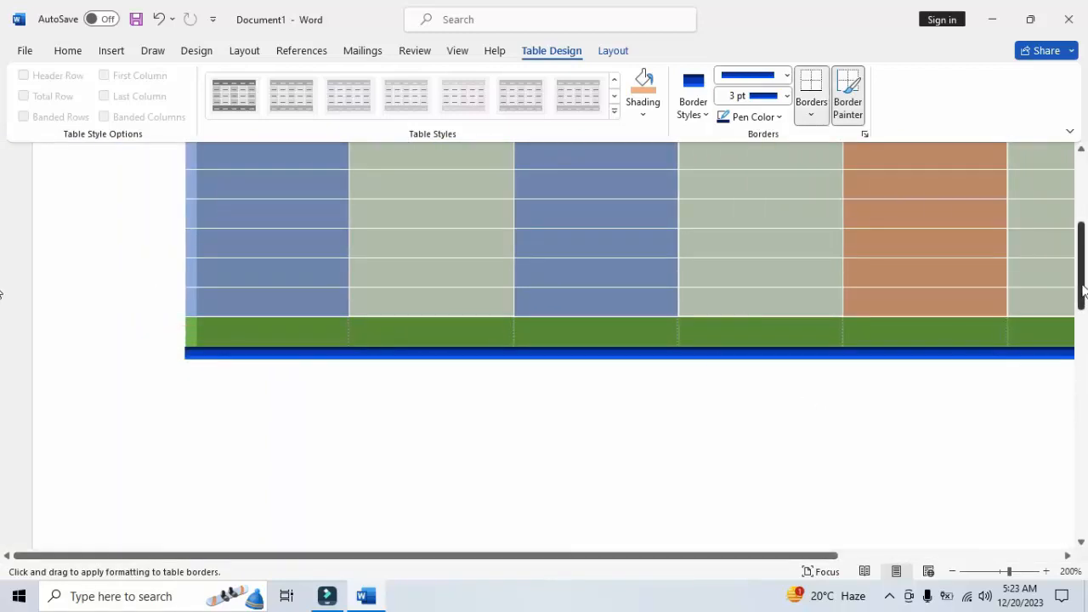
left_click_drag(1085, 286, 1086, 241)
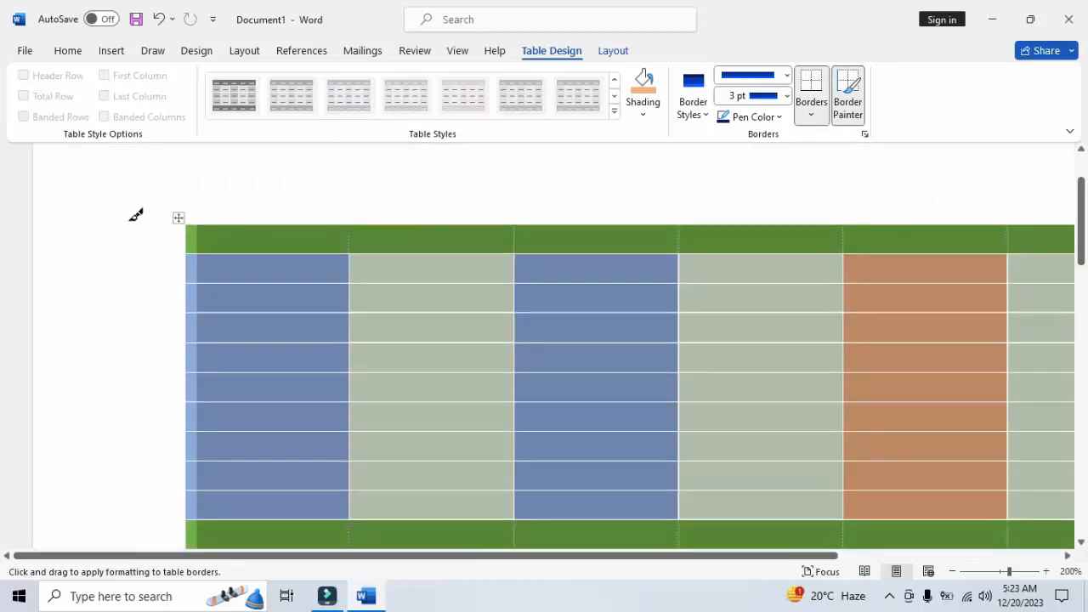
Paint the blue border down the table's left edge and apply the outside borders to the whole table
mouse_move(188, 221)
left_mouse_down()
mouse_move(167, 365)
mouse_move(209, 505)
mouse_move(195, 544)
mouse_move(193, 385)
mouse_move(193, 435)
left_mouse_up()
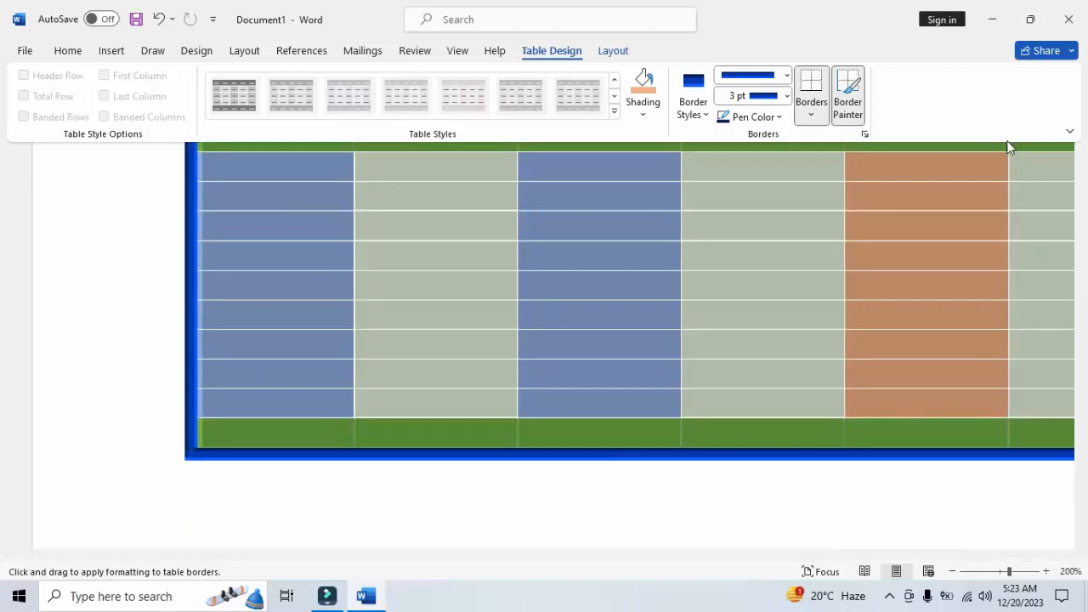
left_click(811, 116)
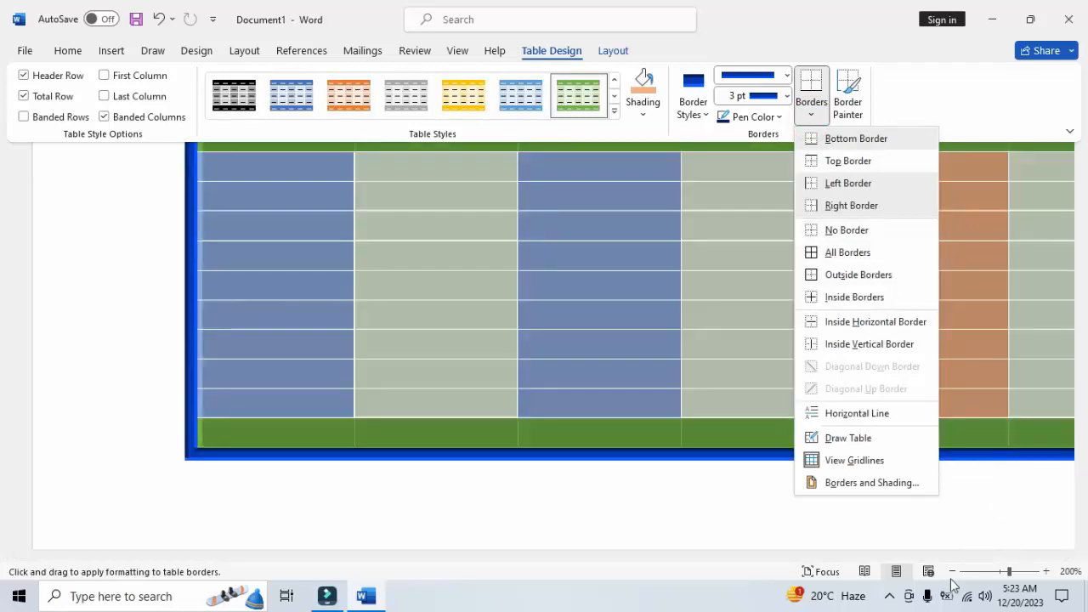
left_click(952, 572)
left_click(952, 572)
left_click(952, 572)
left_click(952, 572)
left_click(952, 572)
left_click(952, 572)
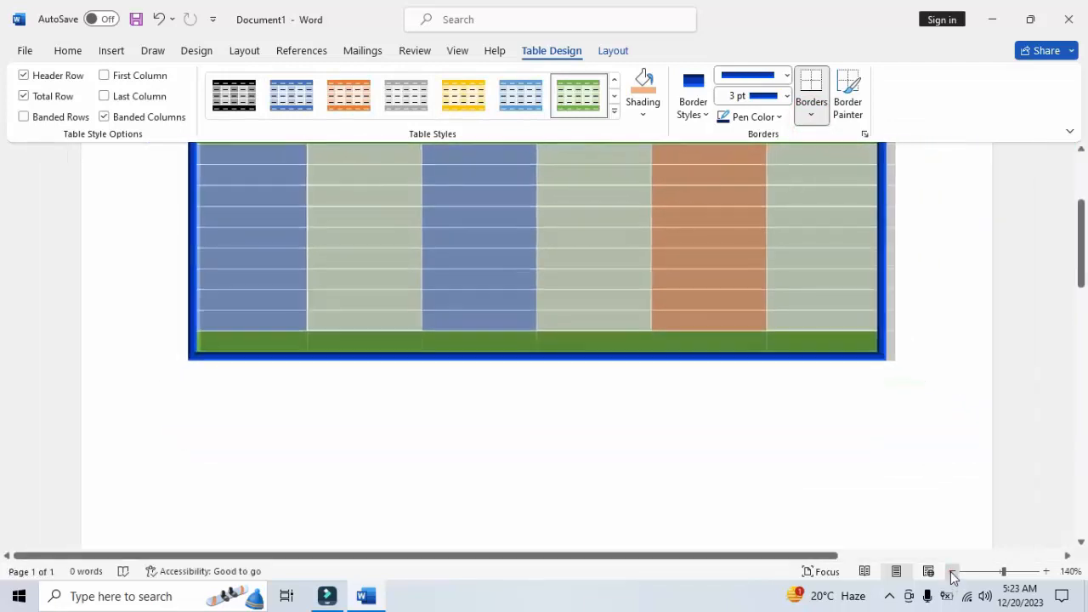
left_click(952, 572)
left_click_drag(1083, 277, 1084, 245)
left_click(811, 114)
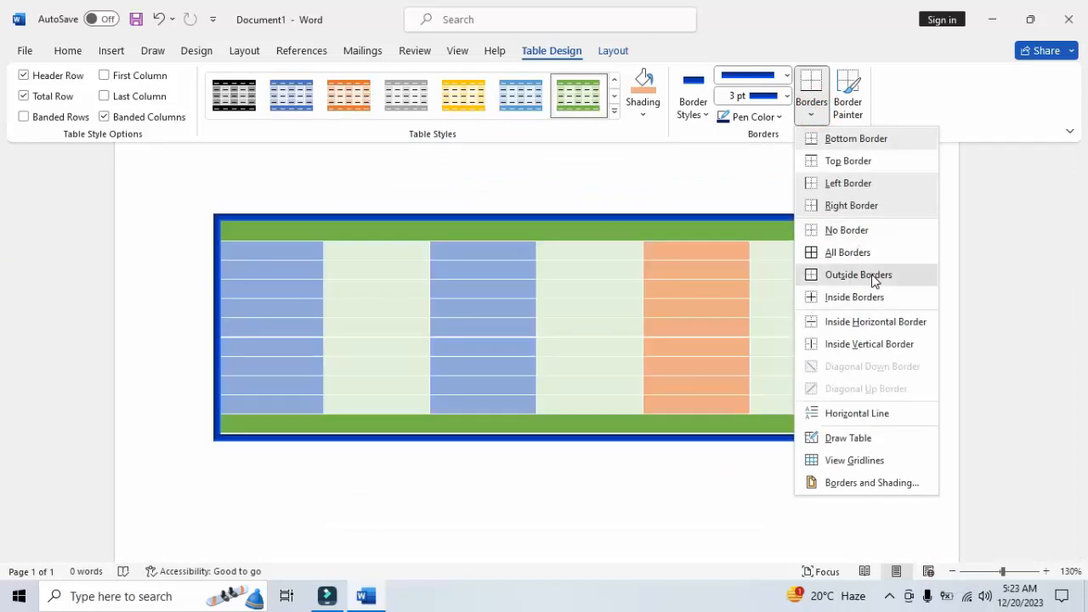
left_click(872, 276)
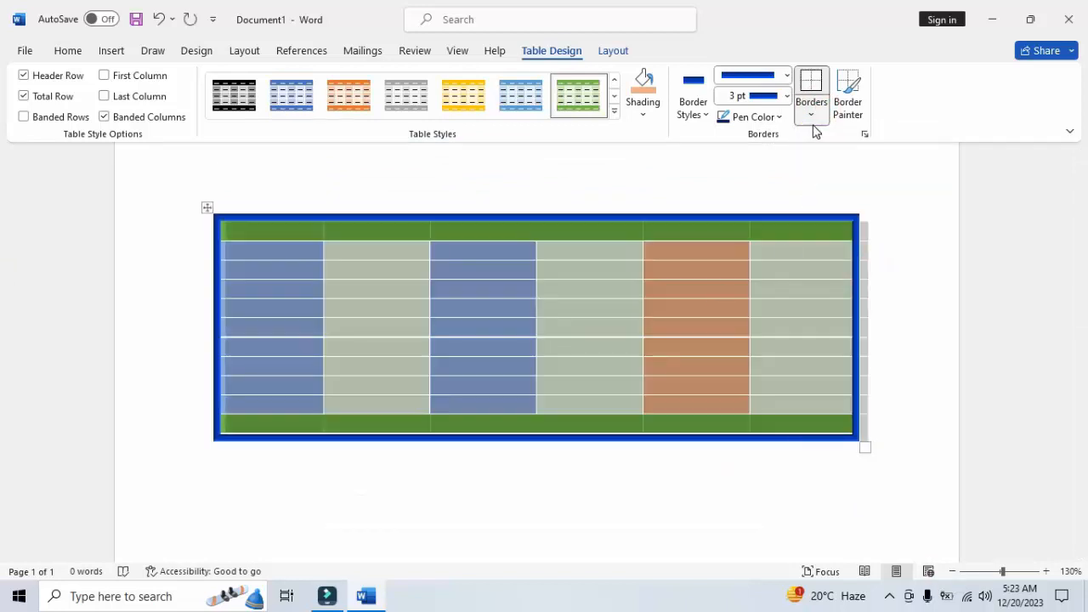
Set the border pen color to the standard Red
left_click(706, 114)
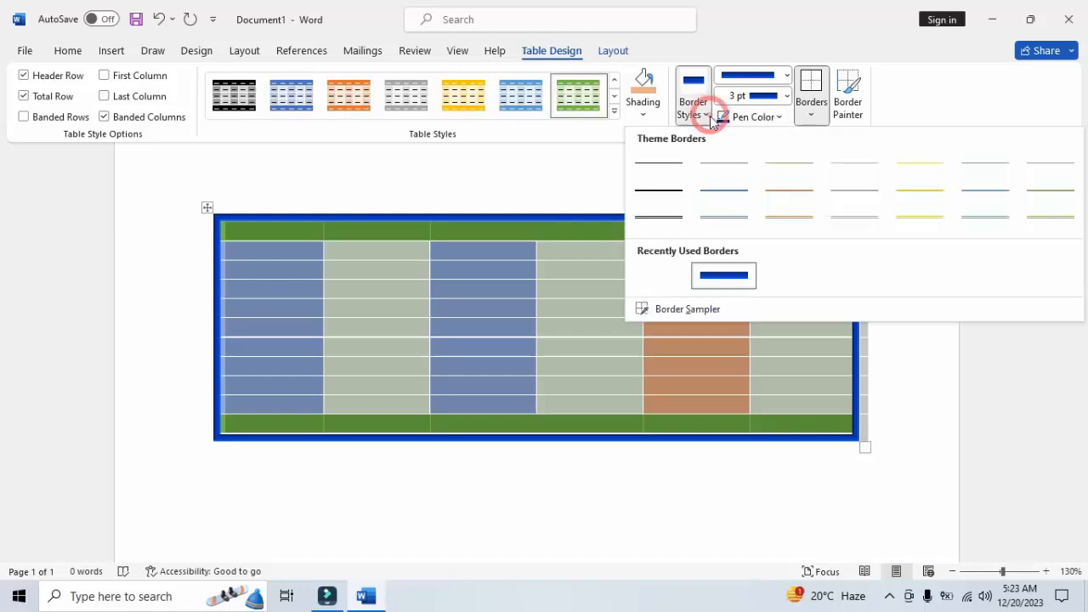
left_click(765, 116)
left_click(765, 117)
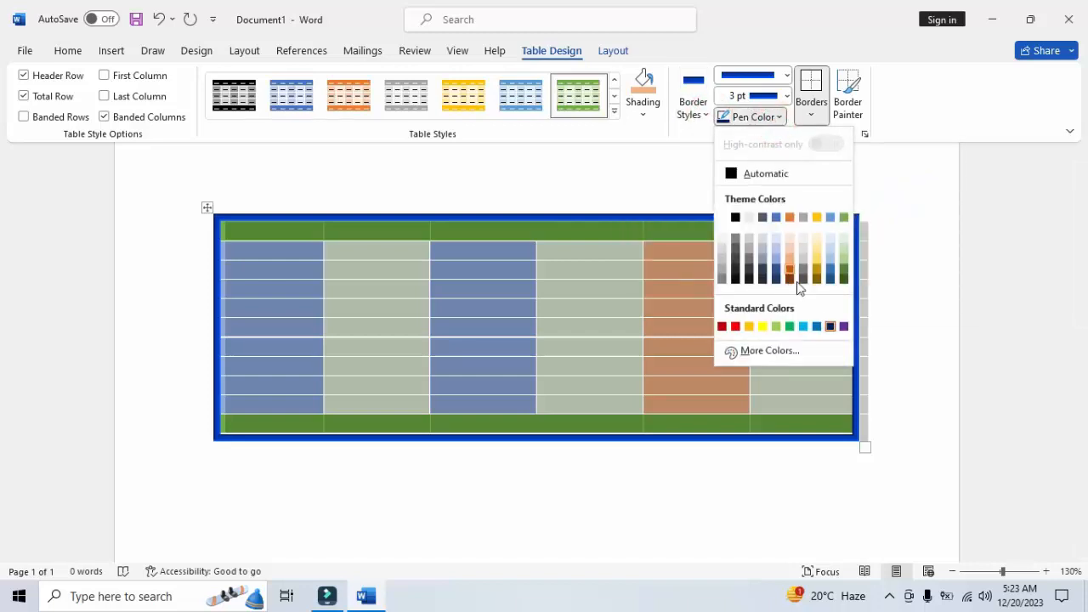
left_click(736, 327)
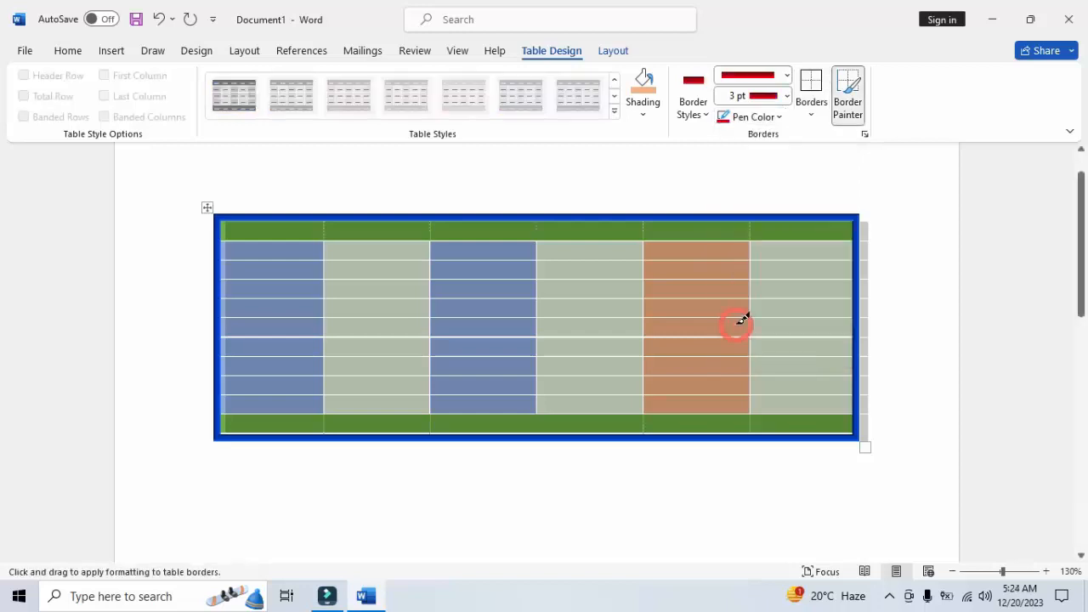
Choose the diagonally striped 3 pt line style and apply it to the table's inside vertical borders
left_click(786, 77)
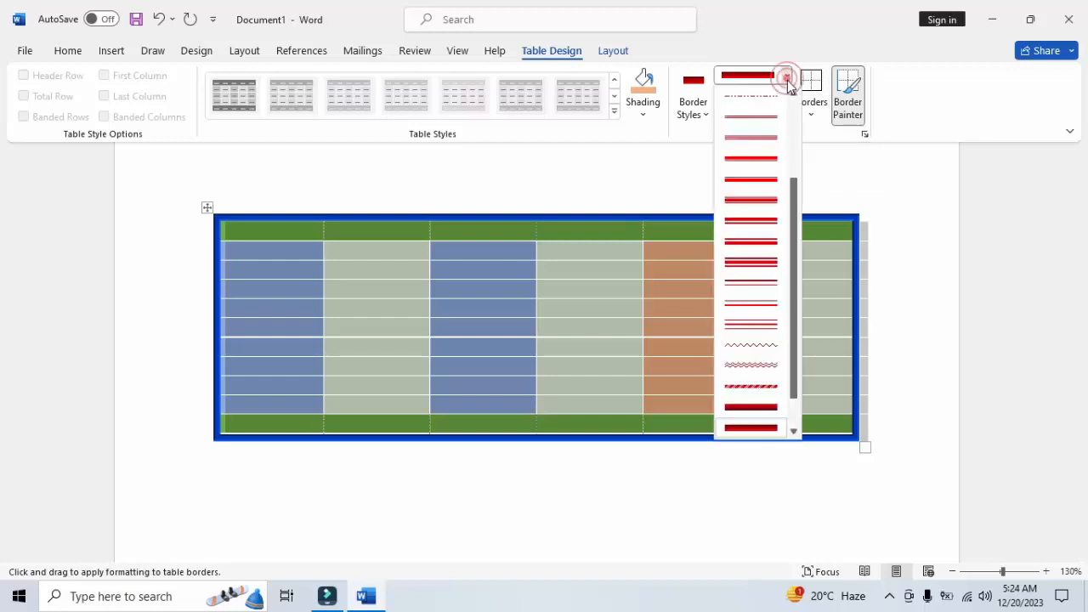
scroll(800, 370, "down", 3)
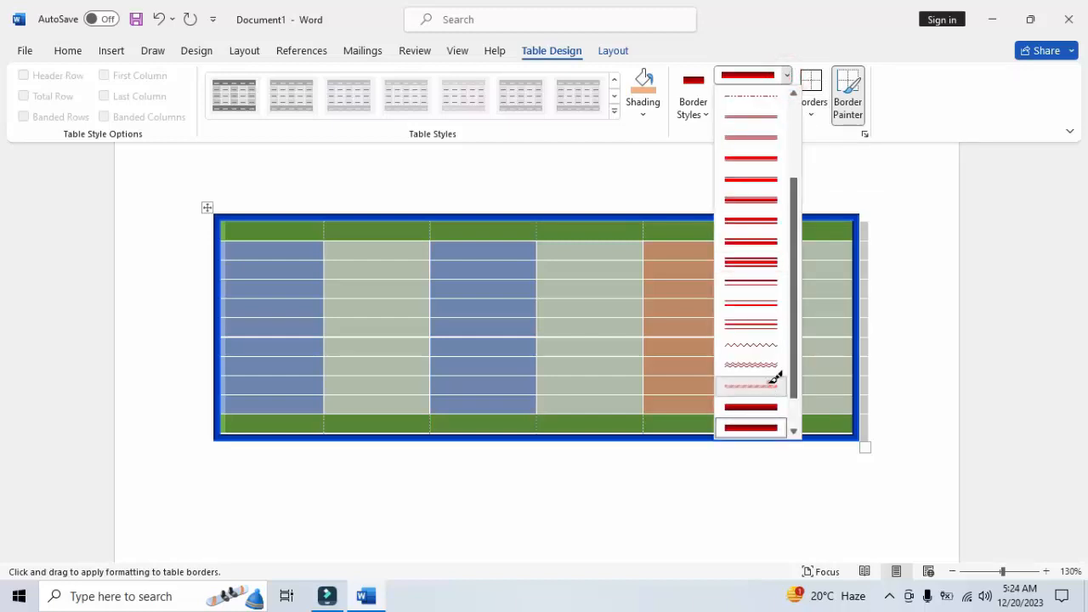
left_click(769, 384)
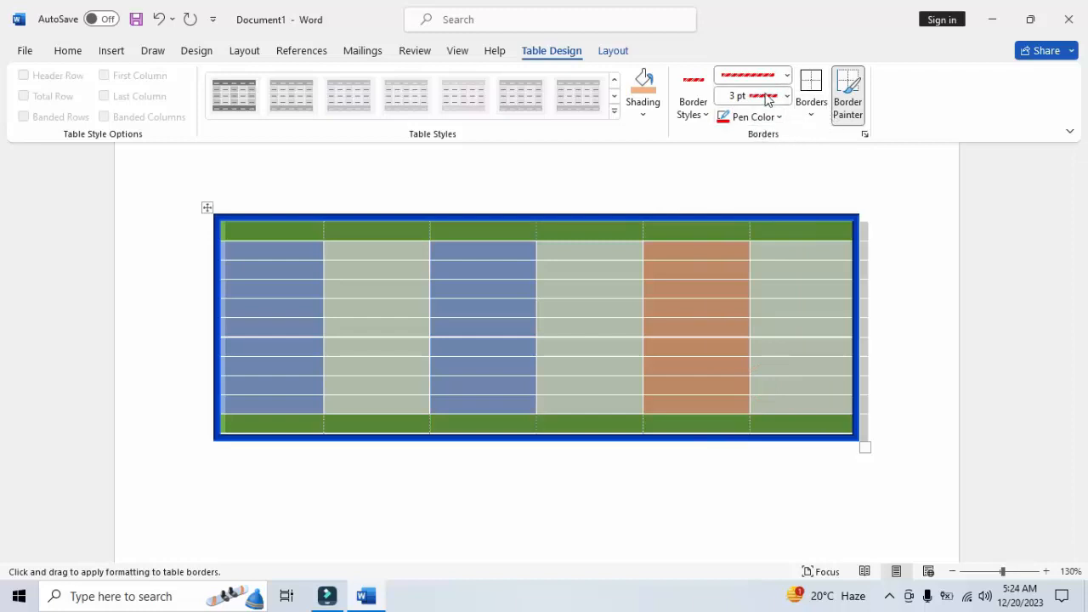
left_click(816, 117)
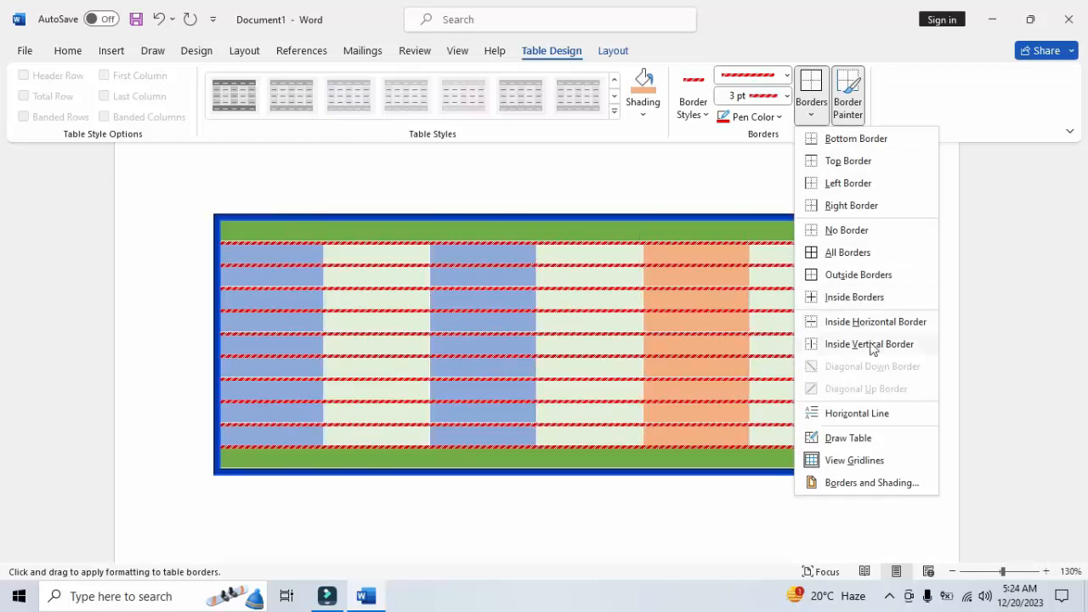
left_click(869, 344)
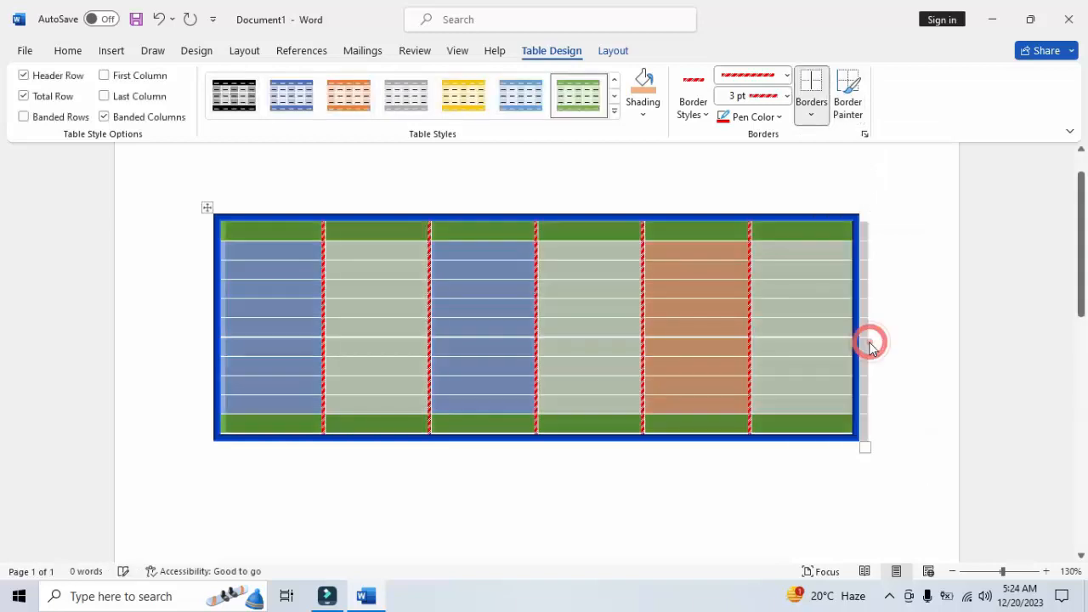
Switch the border line style to the fine dotted line at ½ pt
left_click(785, 96)
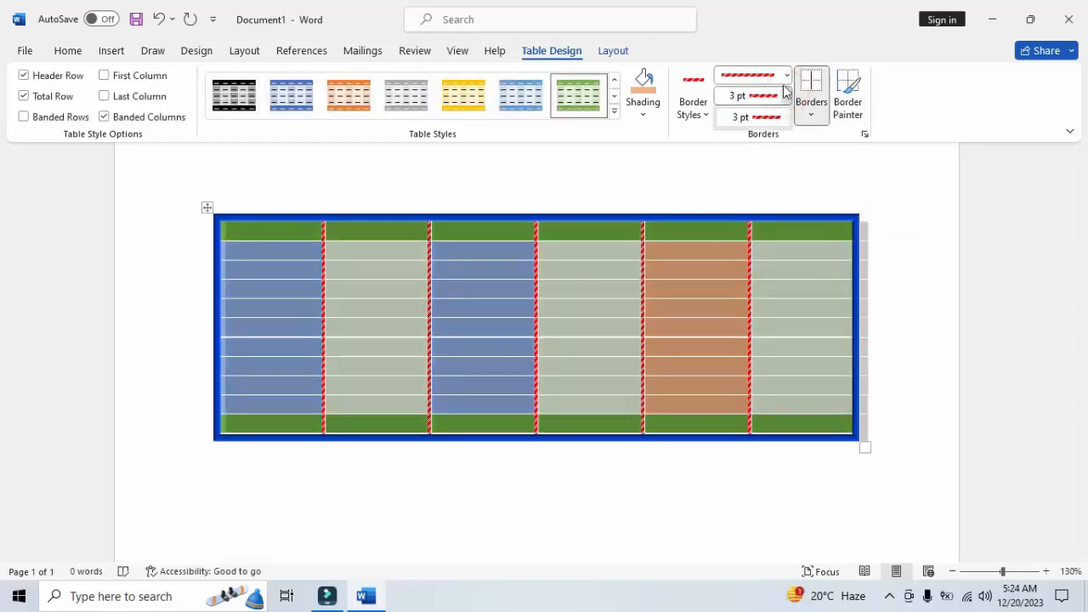
left_click(785, 75)
left_click(785, 75)
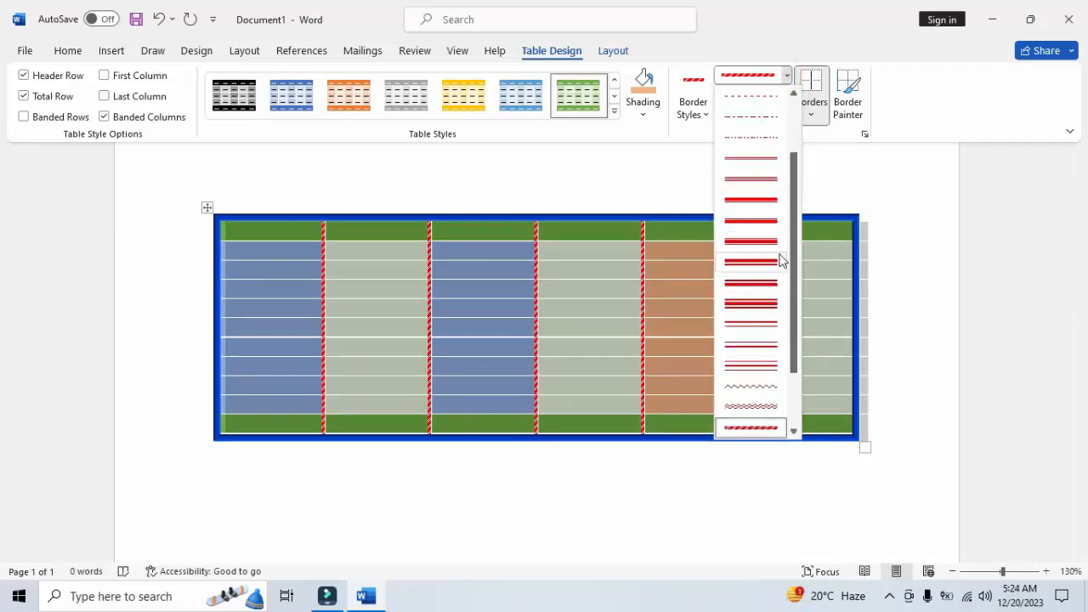
left_click_drag(799, 321, 803, 391)
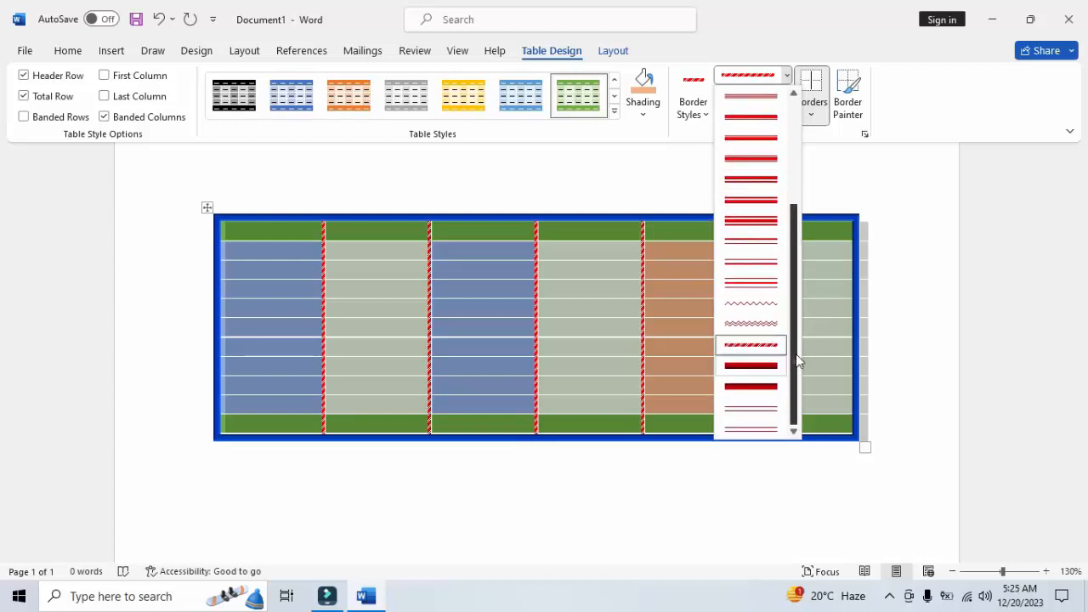
left_click_drag(796, 359, 774, 130)
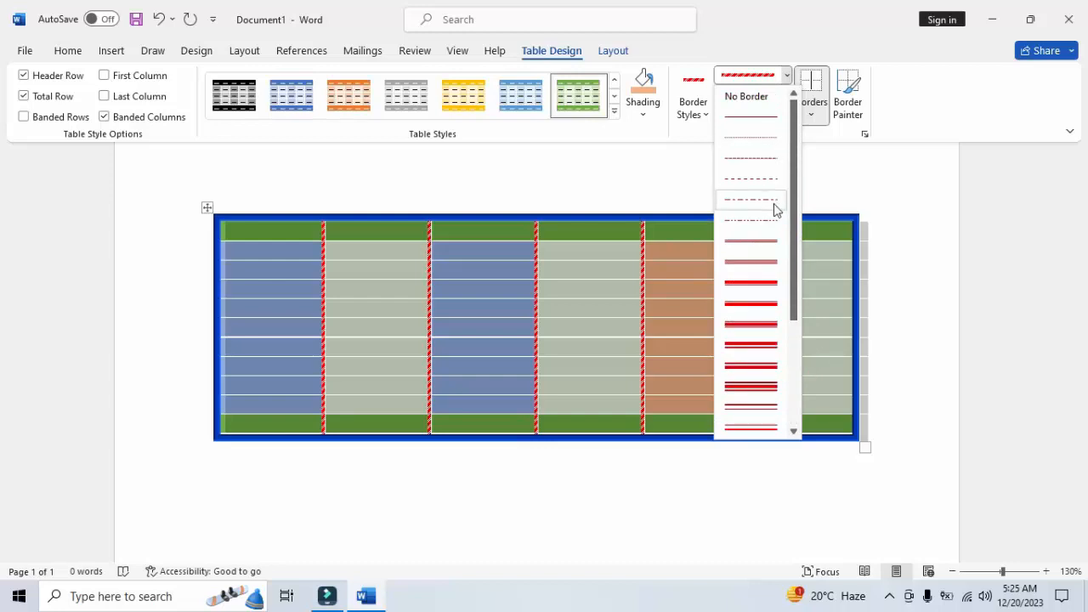
left_click(757, 142)
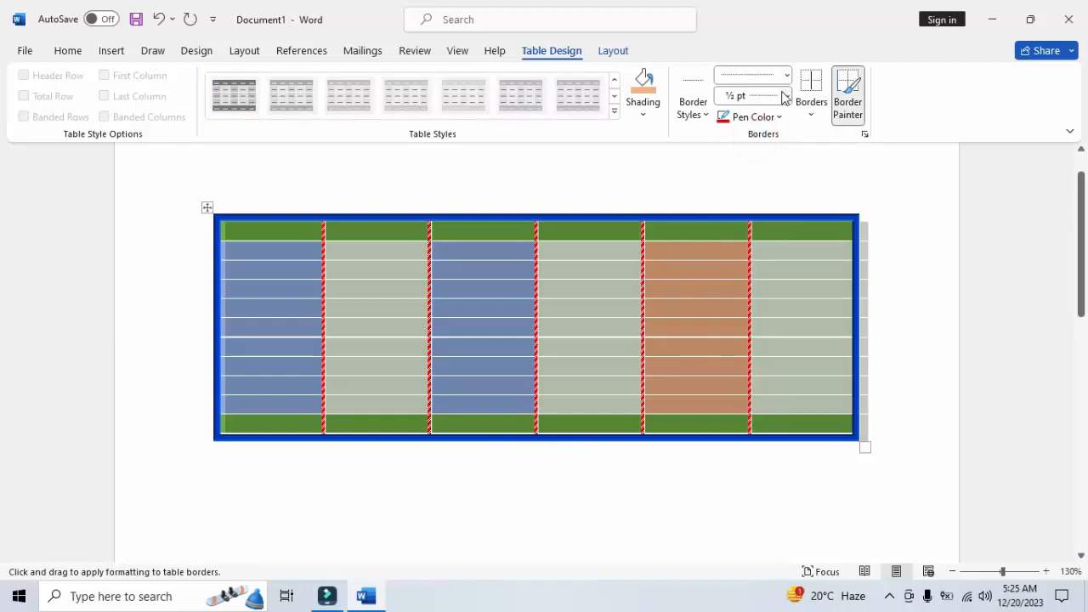
Set the border pen color to the standard Light Blue and preview it on the inside horizontal borders
left_click(778, 117)
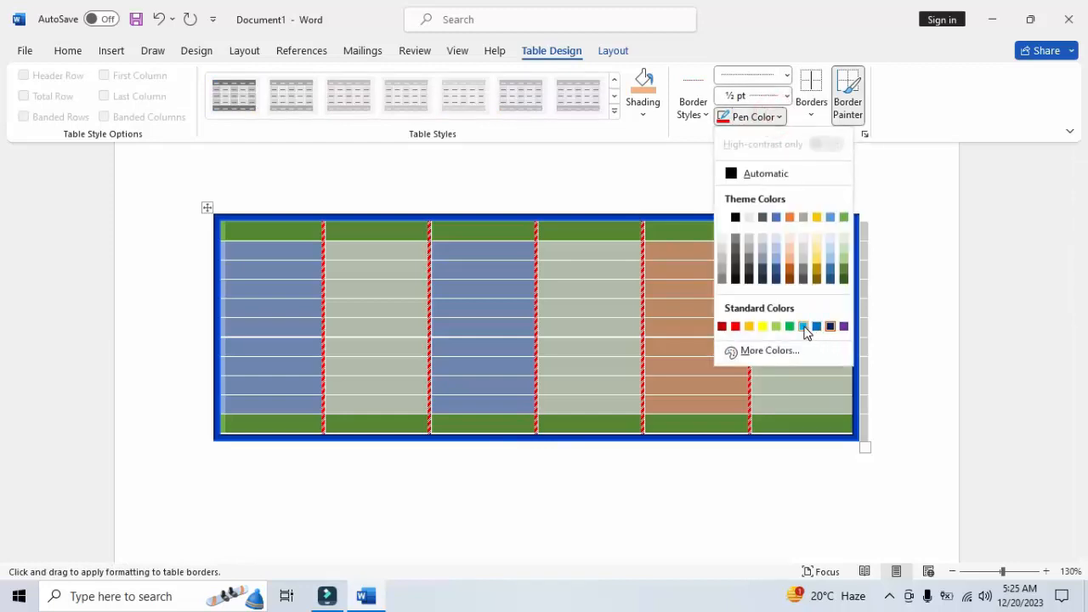
left_click(804, 328)
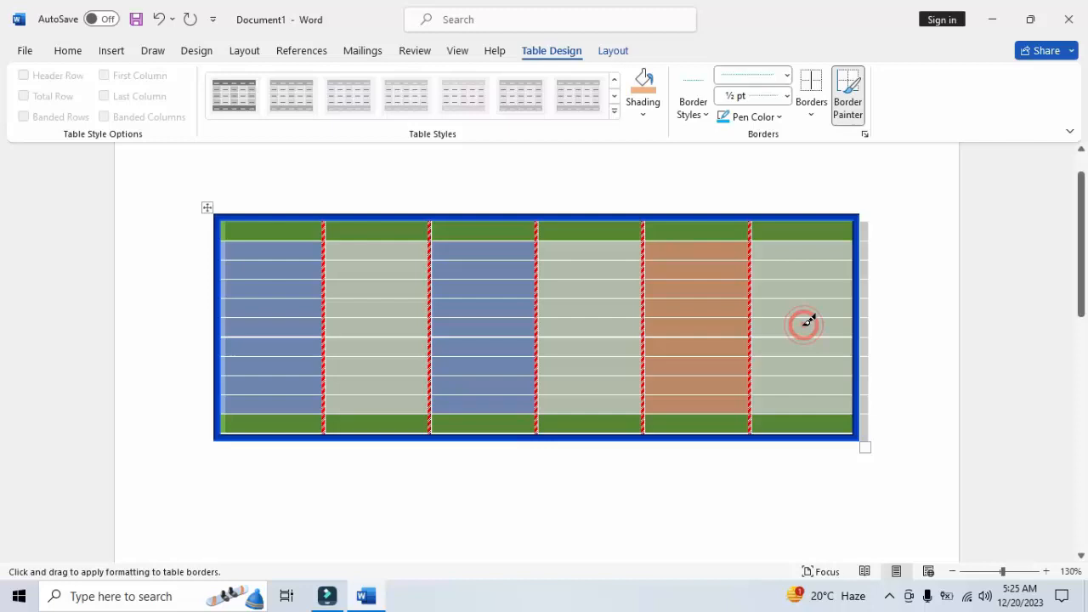
left_click(815, 108)
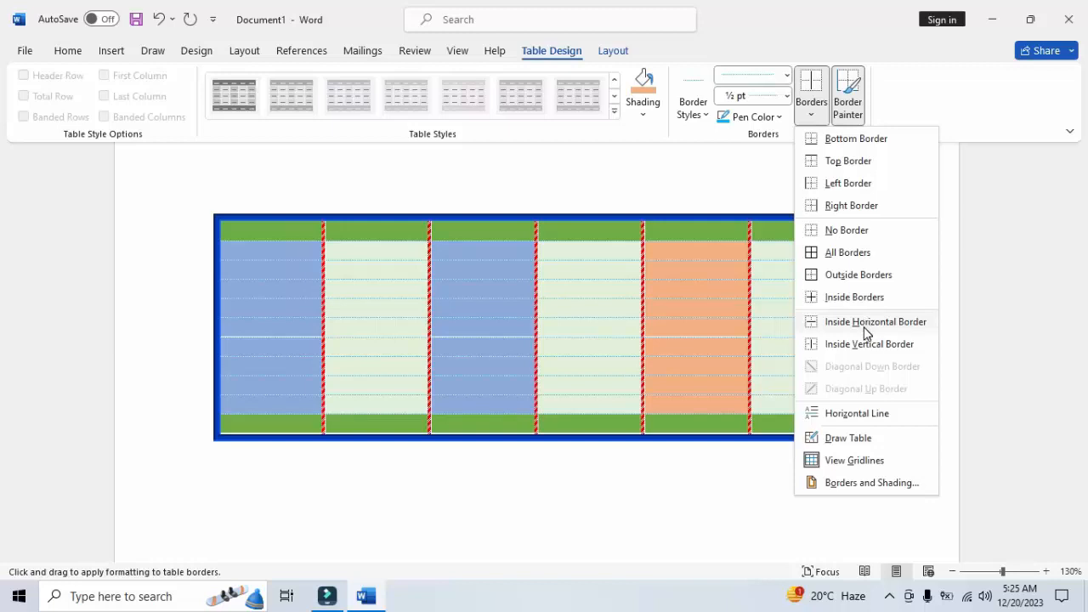
Set the dotted light blue border to 4 ½ pt and apply it to the table's inside horizontal borders
left_click(787, 102)
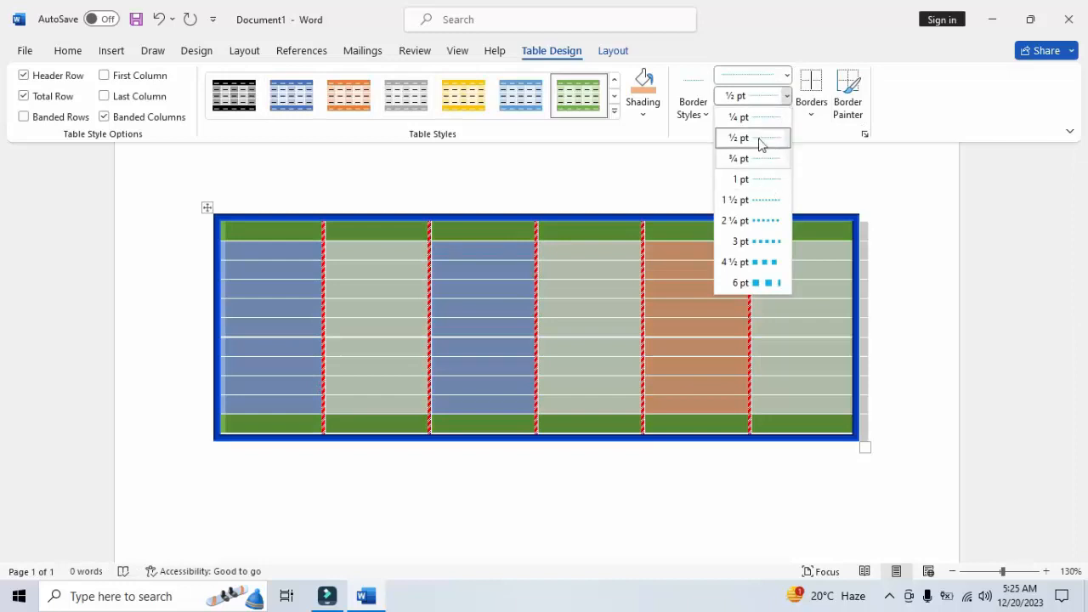
left_click(765, 261)
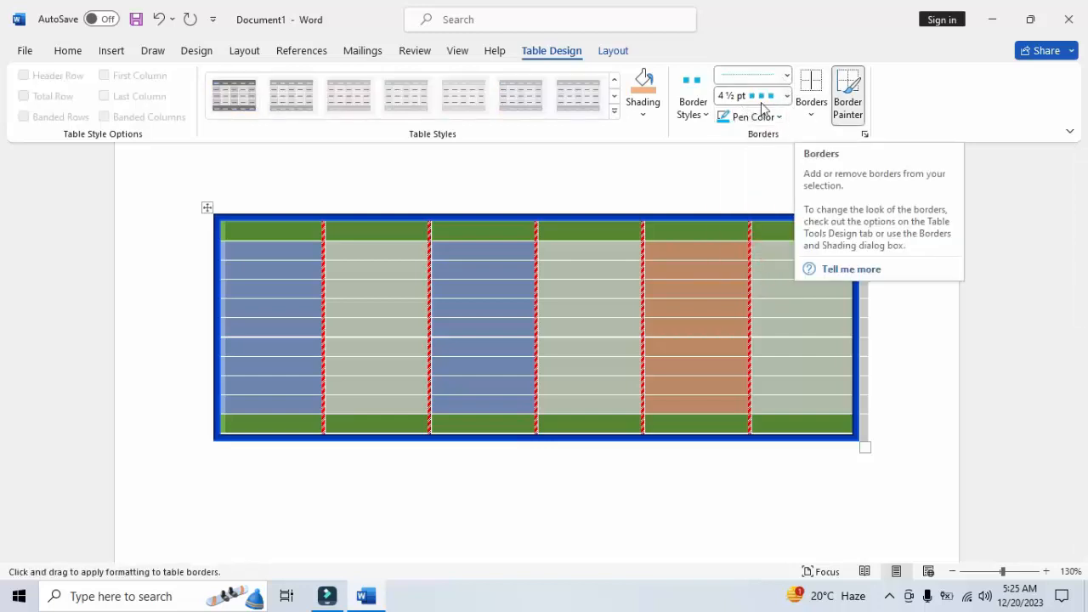
left_click(812, 117)
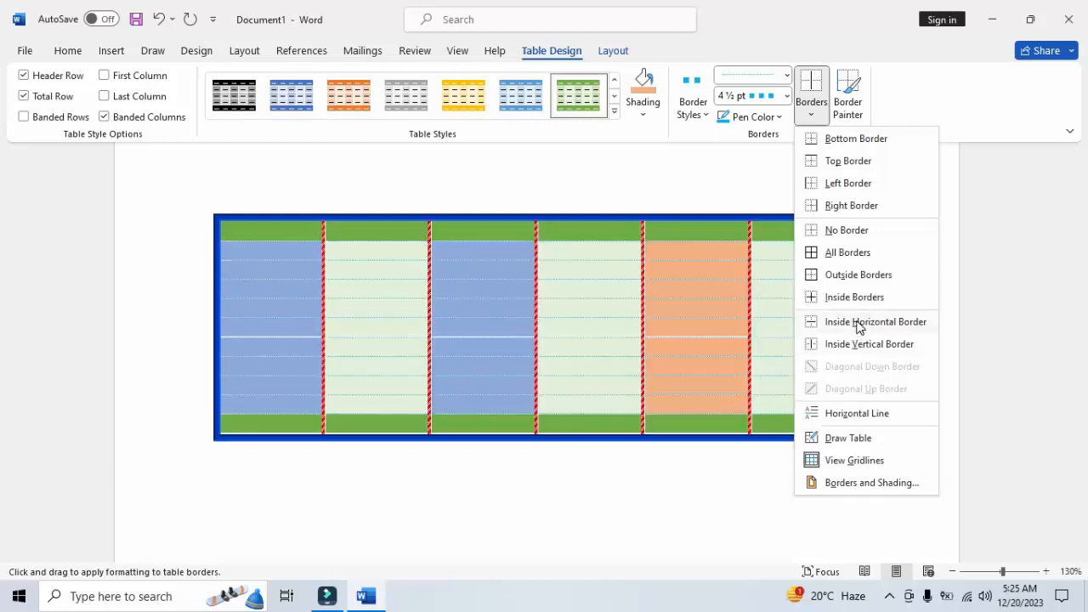
left_click(786, 96)
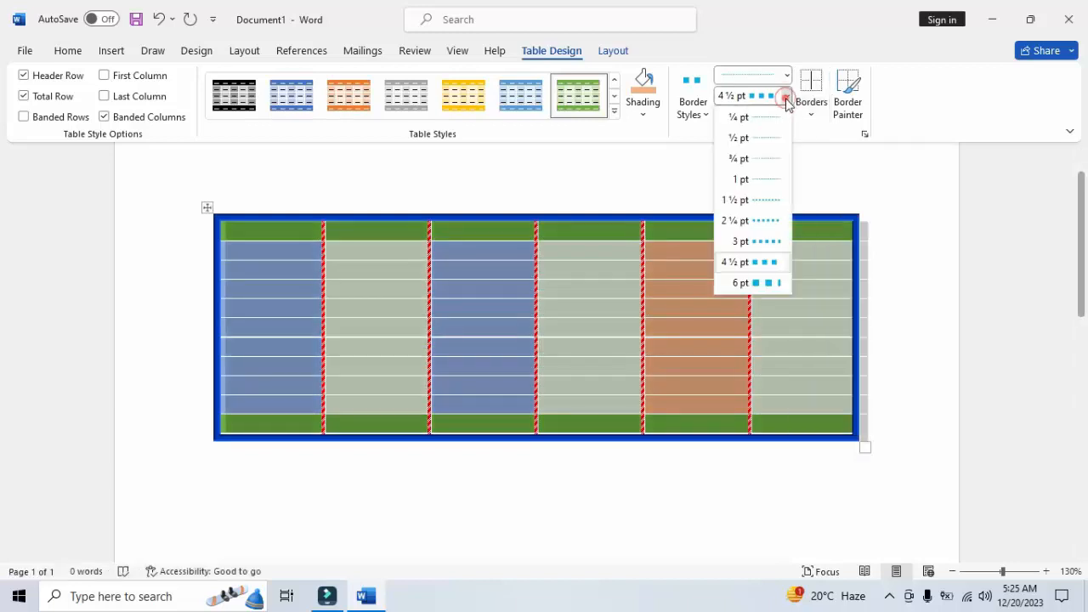
left_click(770, 262)
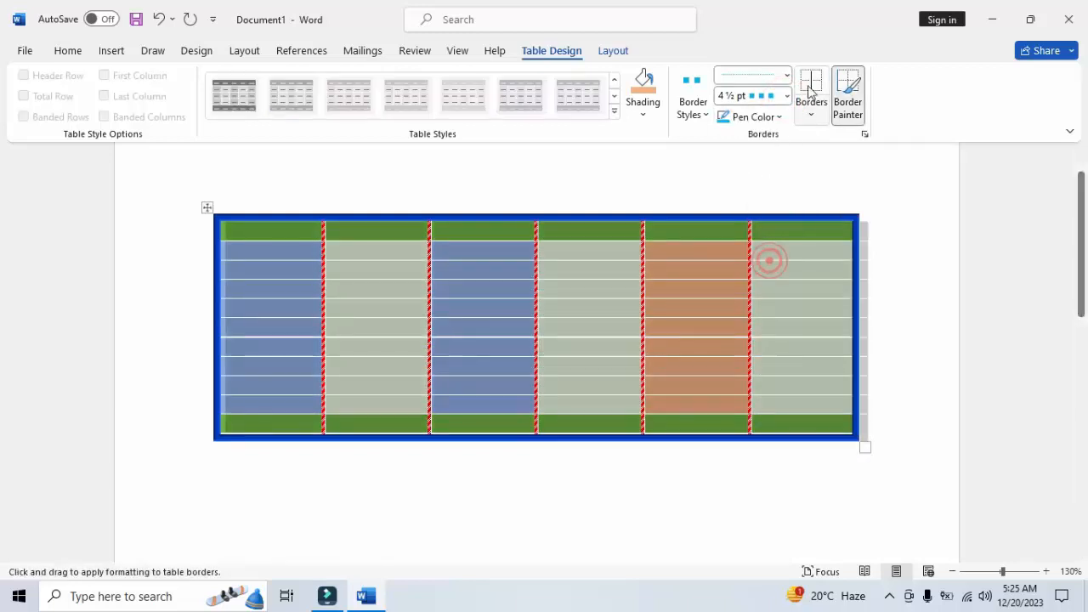
left_click(811, 117)
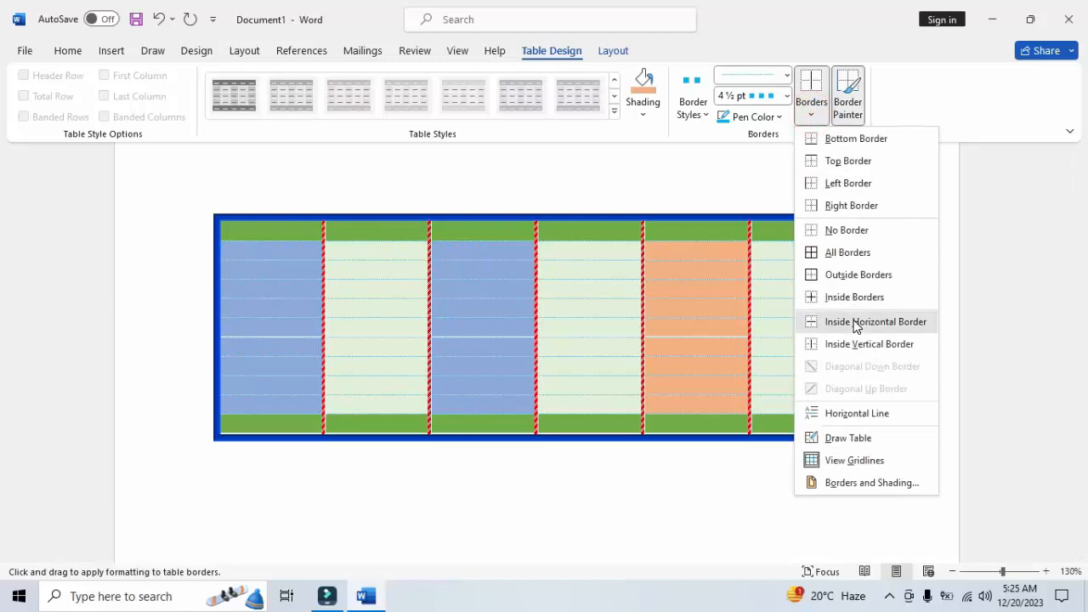
left_click(855, 325)
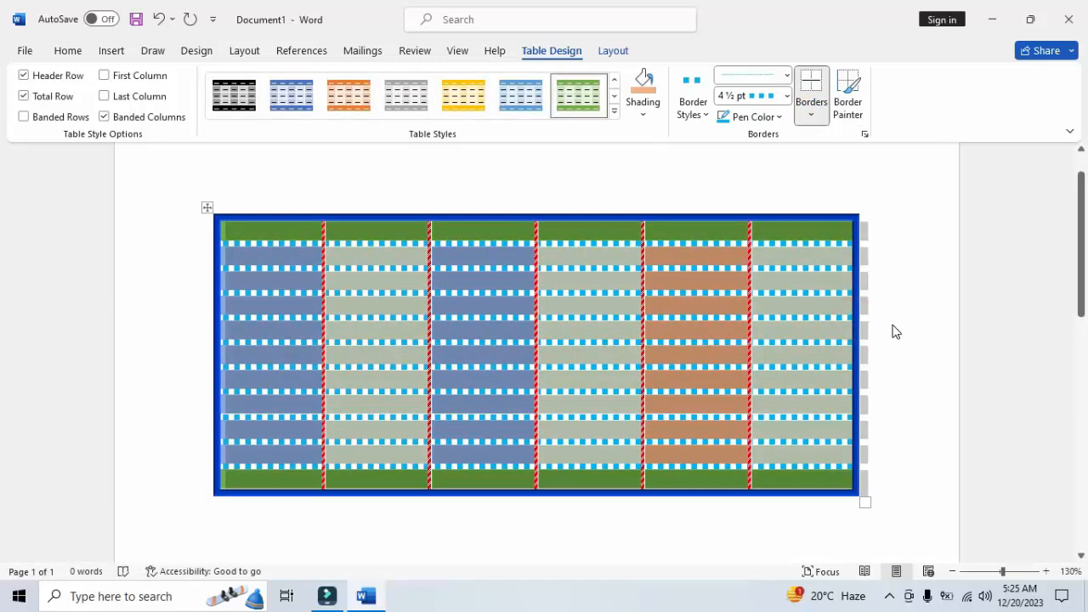
Undo the dotted light blue inside horizontal borders
left_click(894, 328)
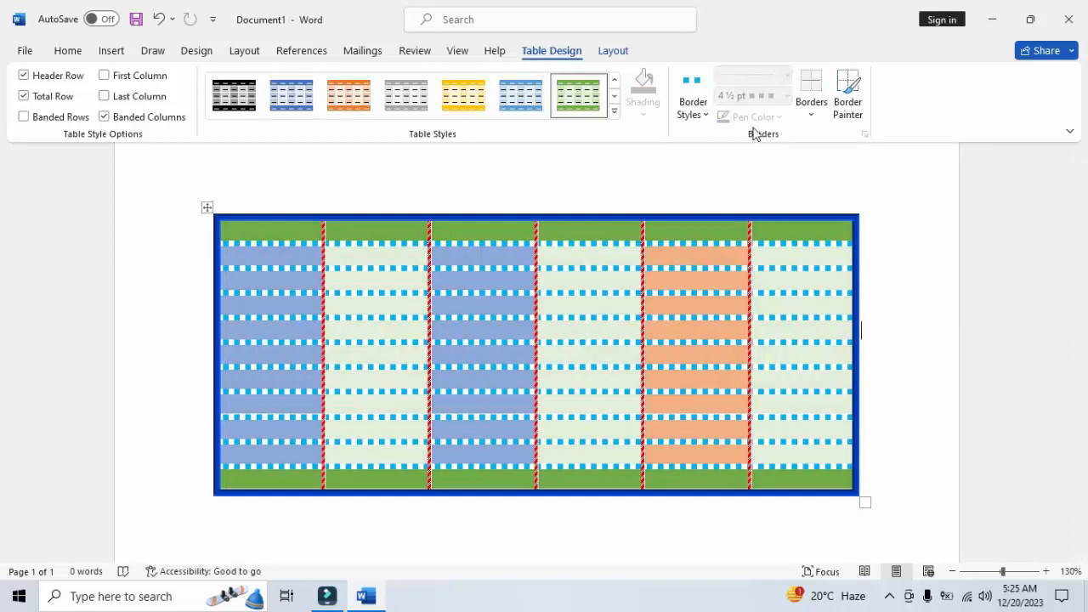
left_click(155, 26)
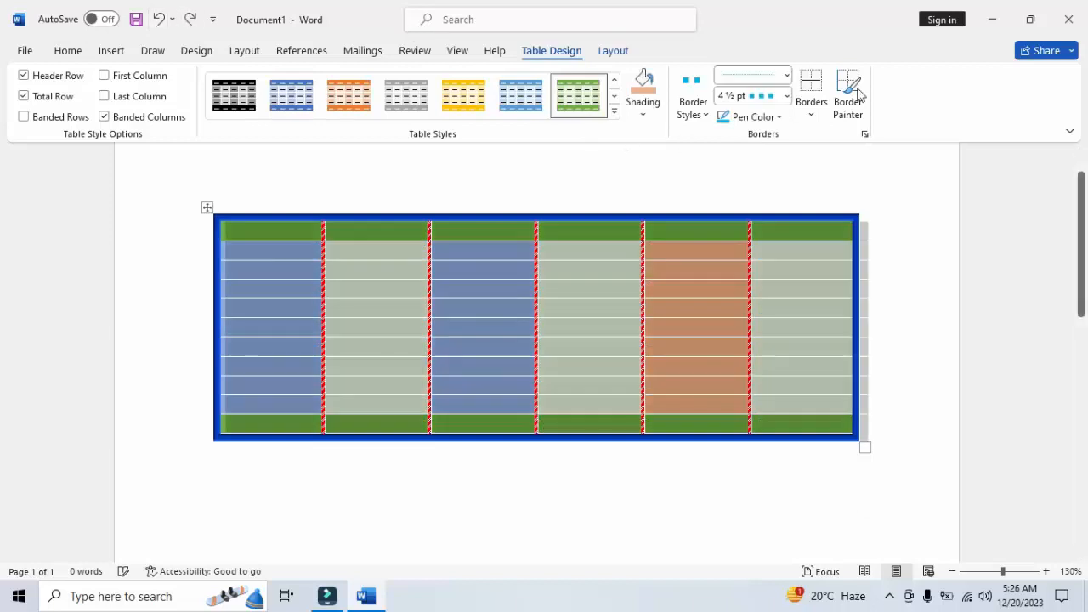
Apply a solid 1 ½ pt light blue line to the table's inside horizontal borders
left_click(786, 96)
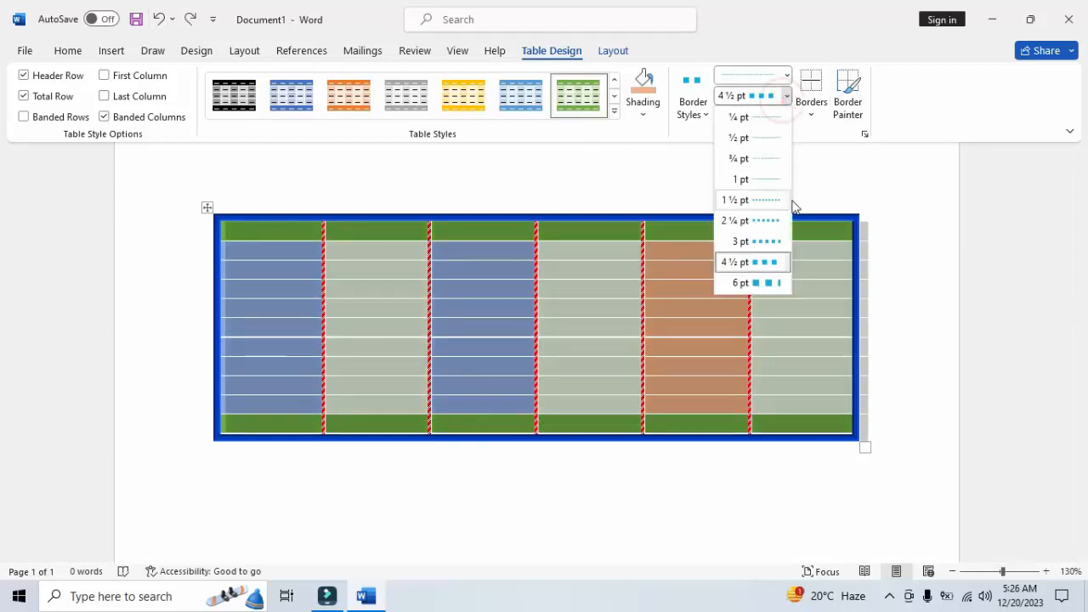
left_click(787, 76)
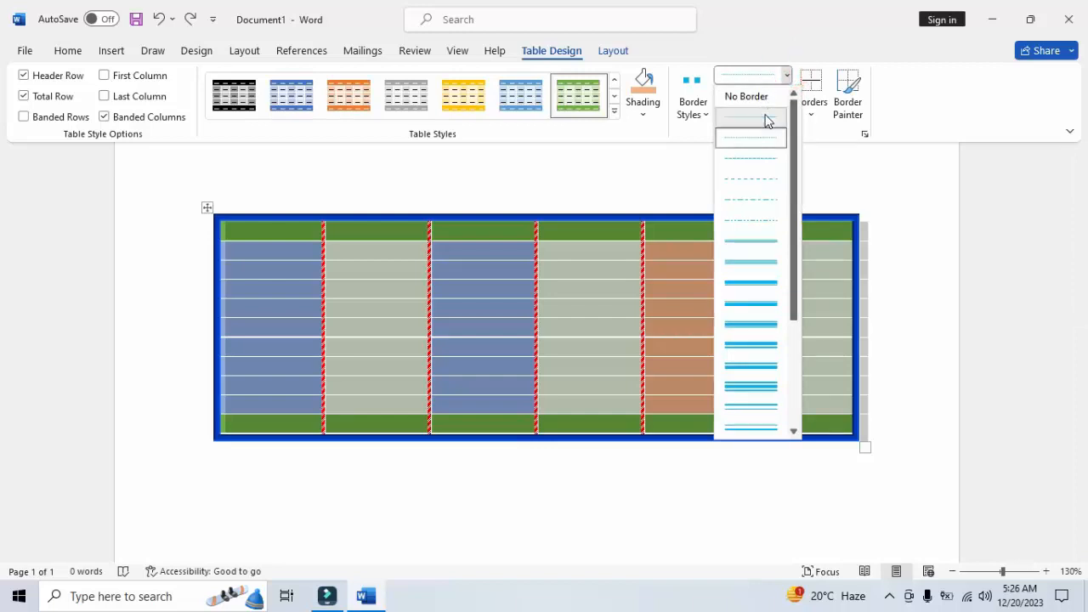
left_click(765, 120)
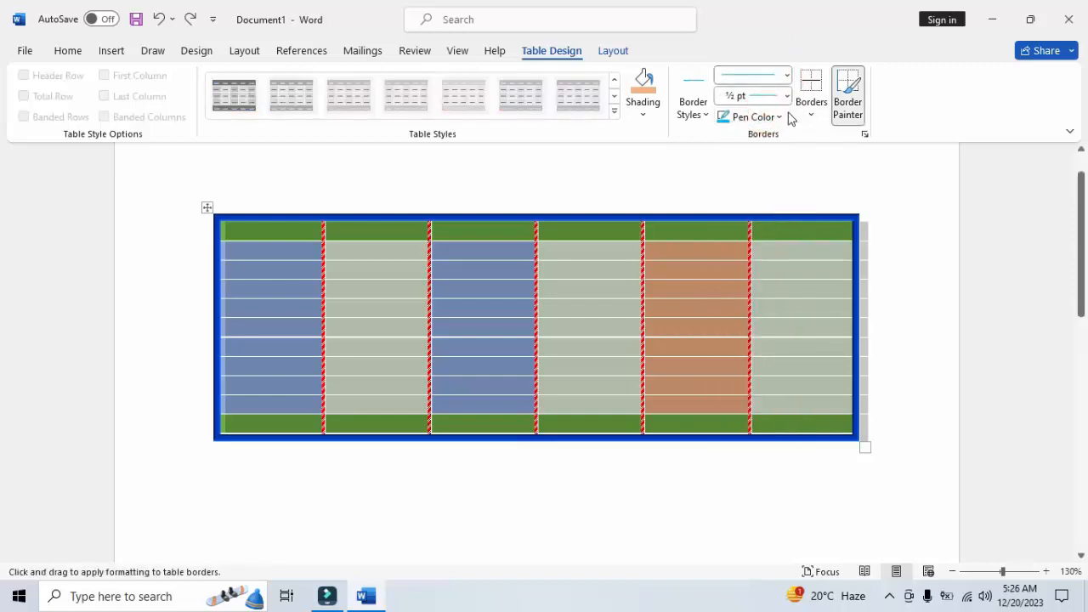
left_click(787, 96)
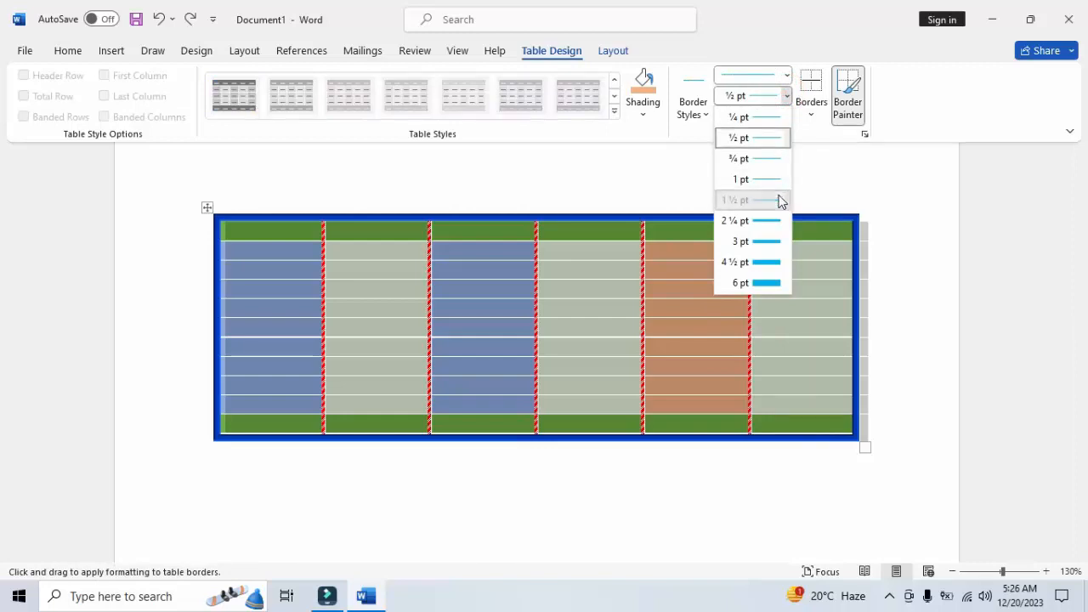
left_click(780, 200)
left_click(811, 115)
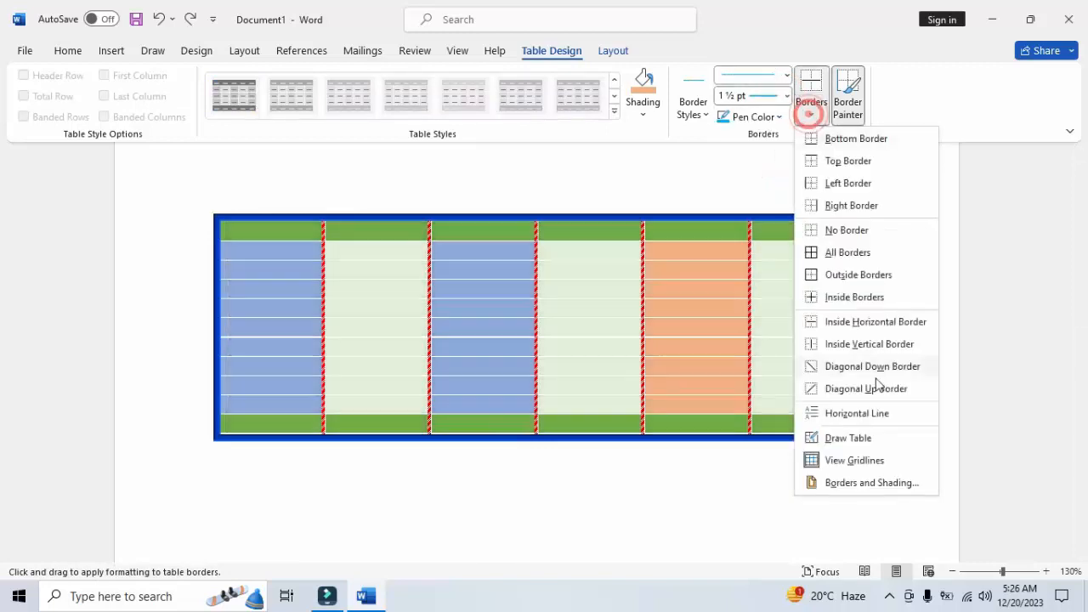
left_click(858, 327)
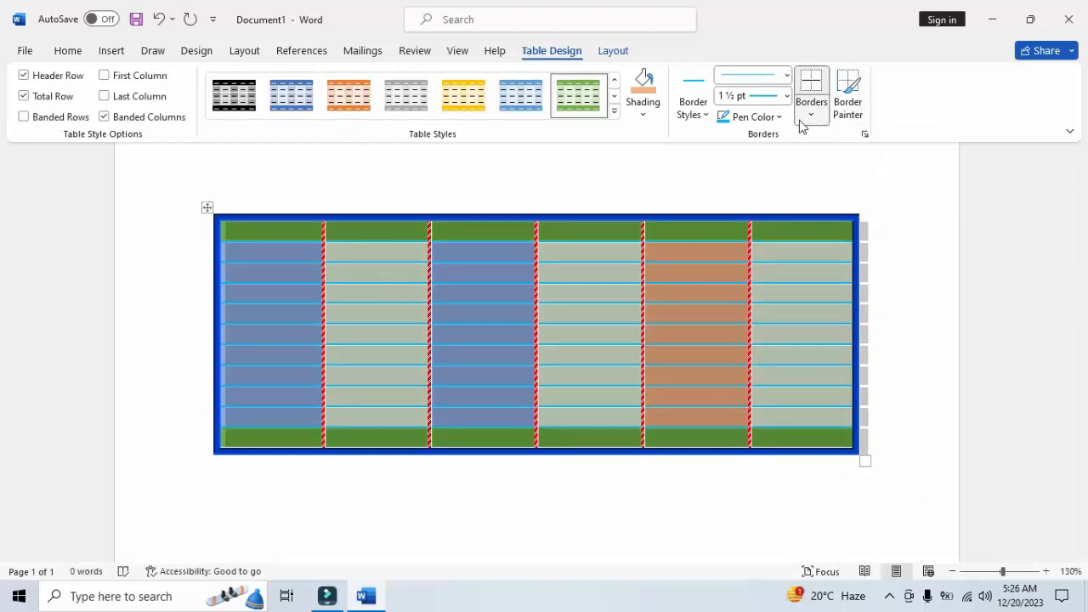
Try the orange shading on the whole table, undo it, and look at the available border styles
left_click(646, 85)
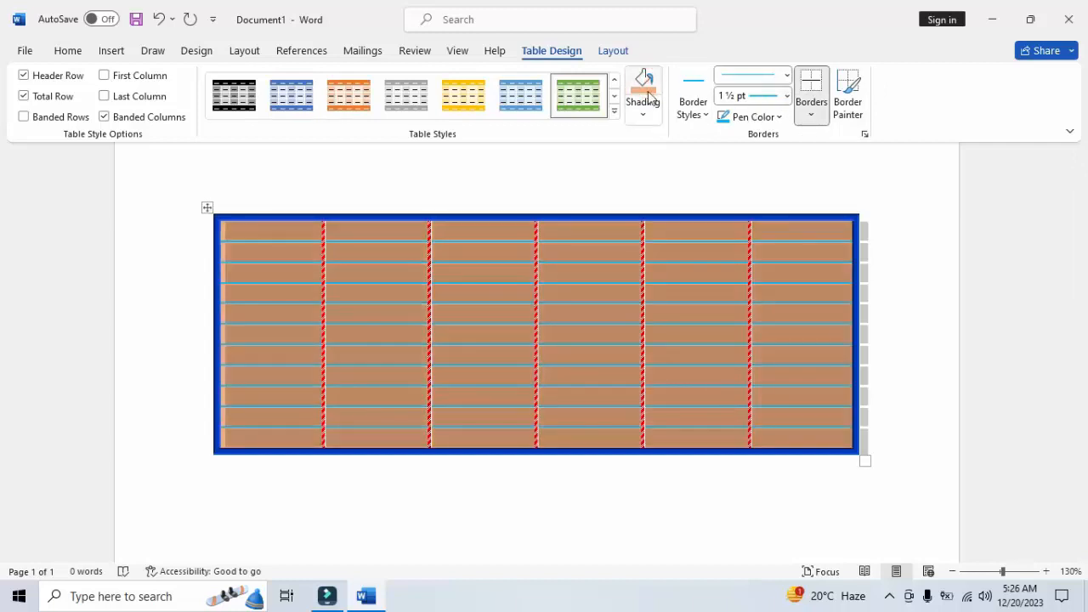
left_click(159, 18)
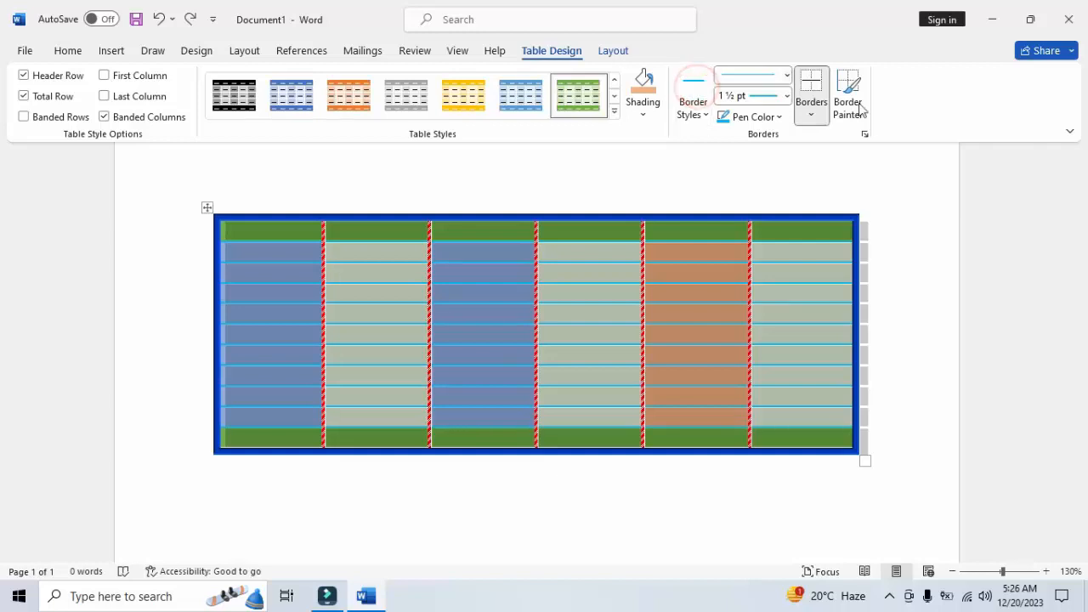
left_click(693, 103)
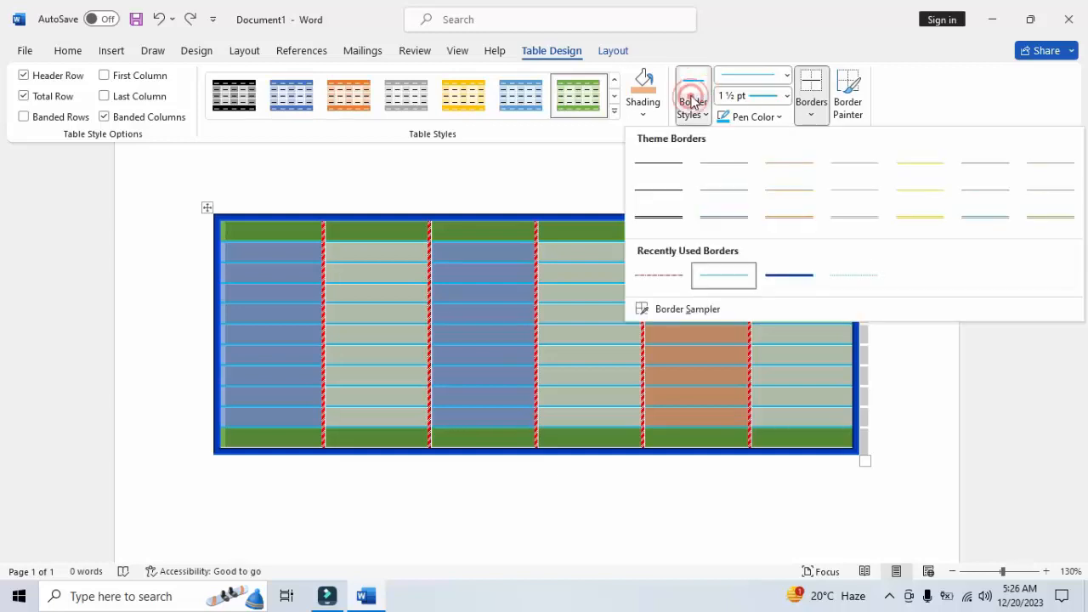
Try painting the vertical border between the fifth and sixth columns with the 1 ½ pt light blue Border Painter, and undo it
left_click(847, 92)
left_click(847, 91)
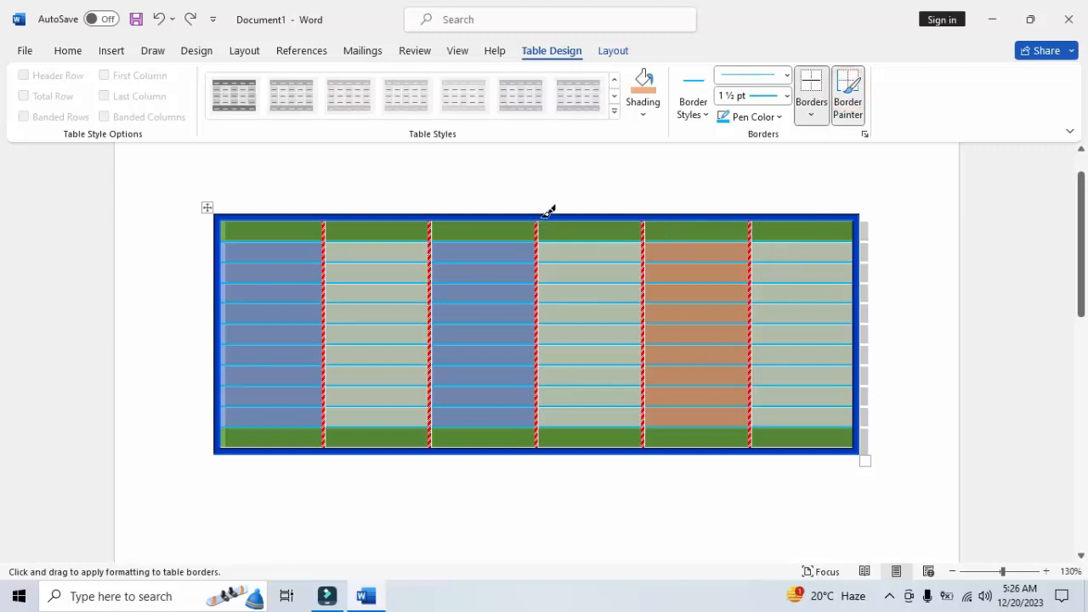
left_click(1047, 571)
left_click(1046, 572)
left_click(1046, 571)
left_click(1046, 572)
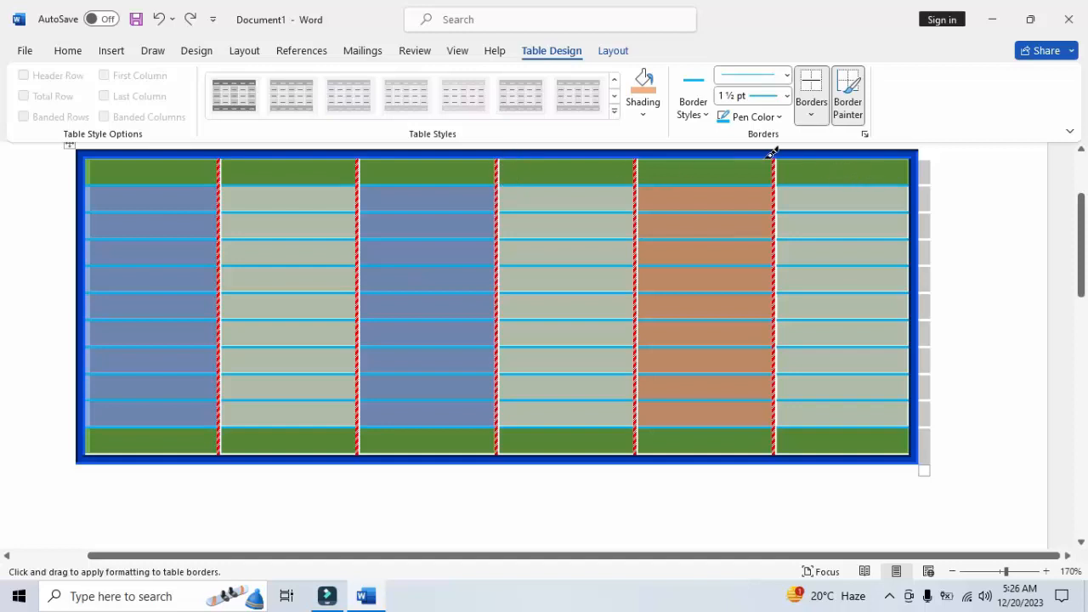
left_click_drag(778, 155, 791, 365)
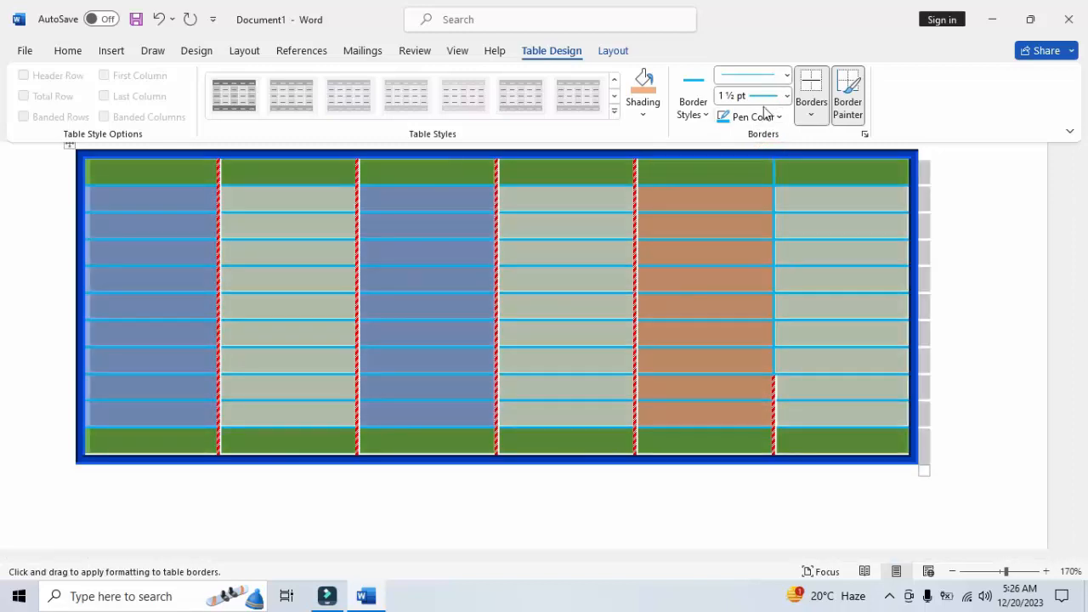
left_click(315, 197)
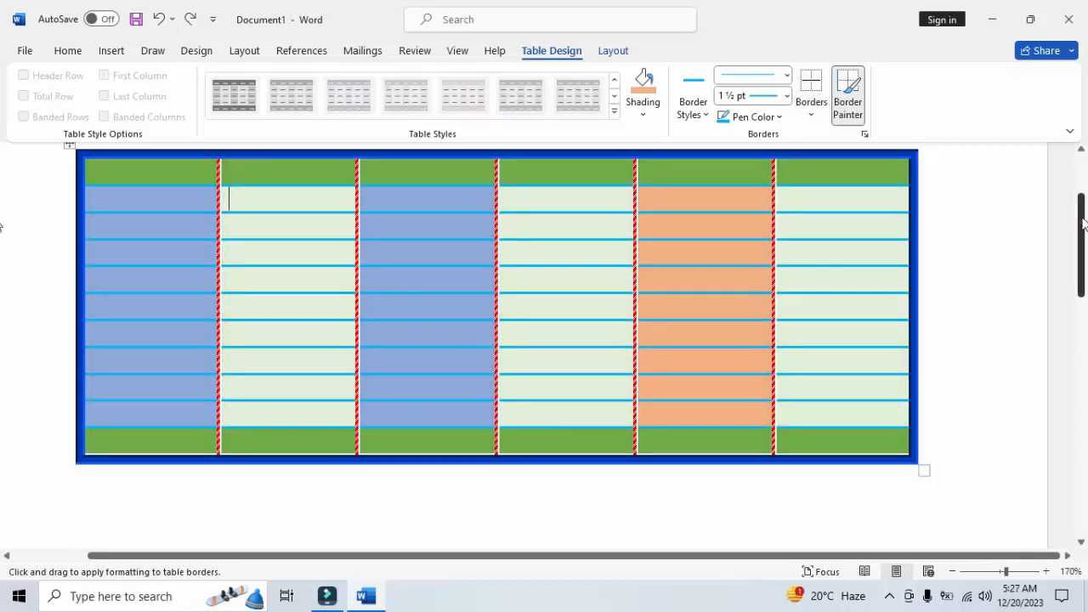
mouse_move(1082, 224)
left_mouse_down()
mouse_move(1083, 169)
mouse_move(1086, 207)
left_mouse_up()
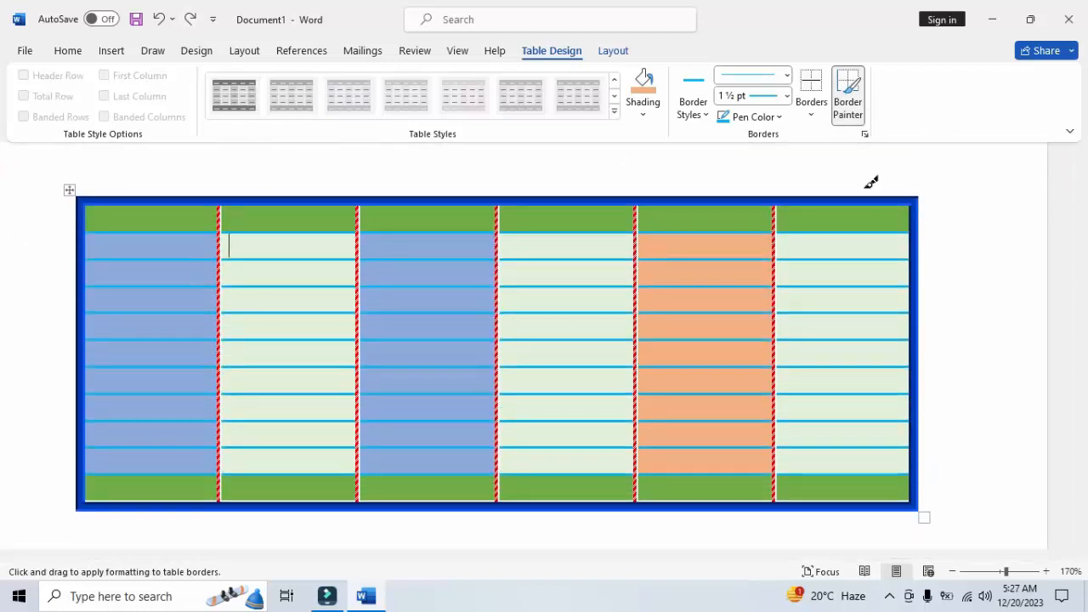
left_click(849, 95)
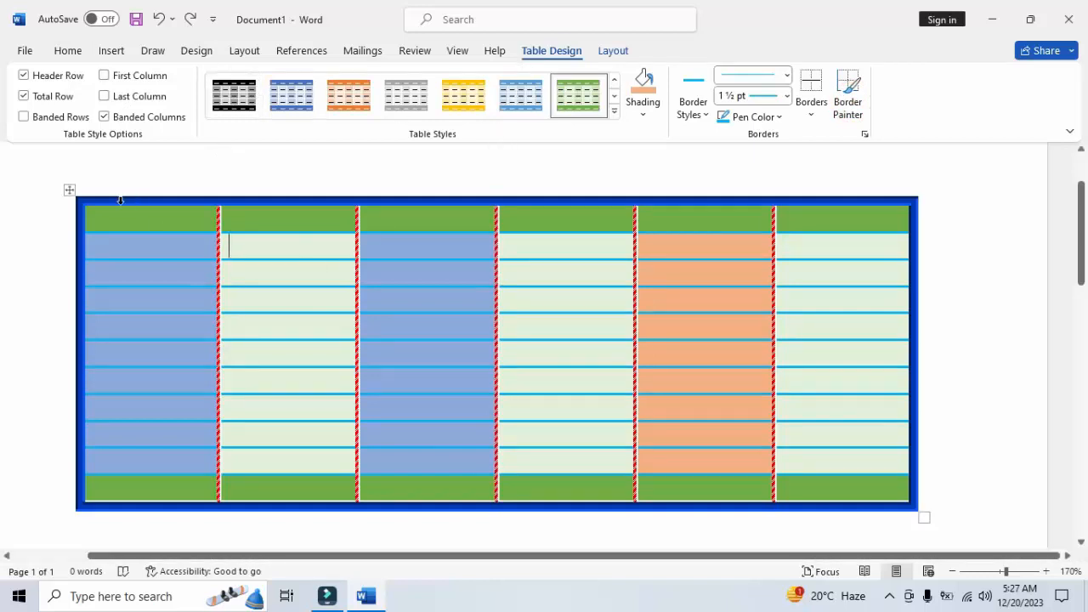
Select the whole table and browse the Quick Tables gallery through to its last built-in entries
left_click(70, 194)
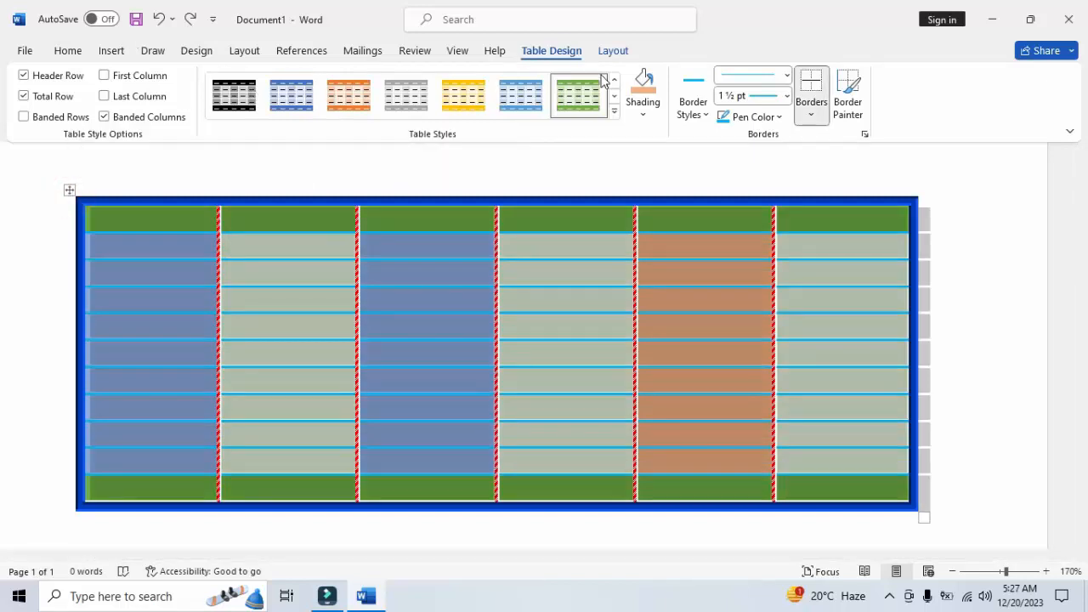
left_click(111, 50)
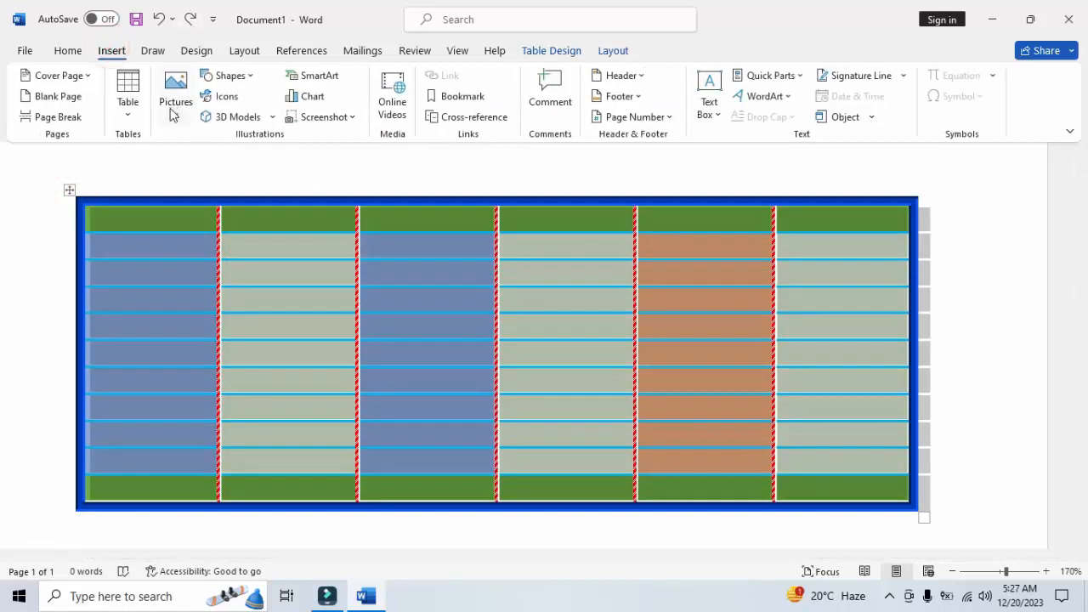
left_click(130, 114)
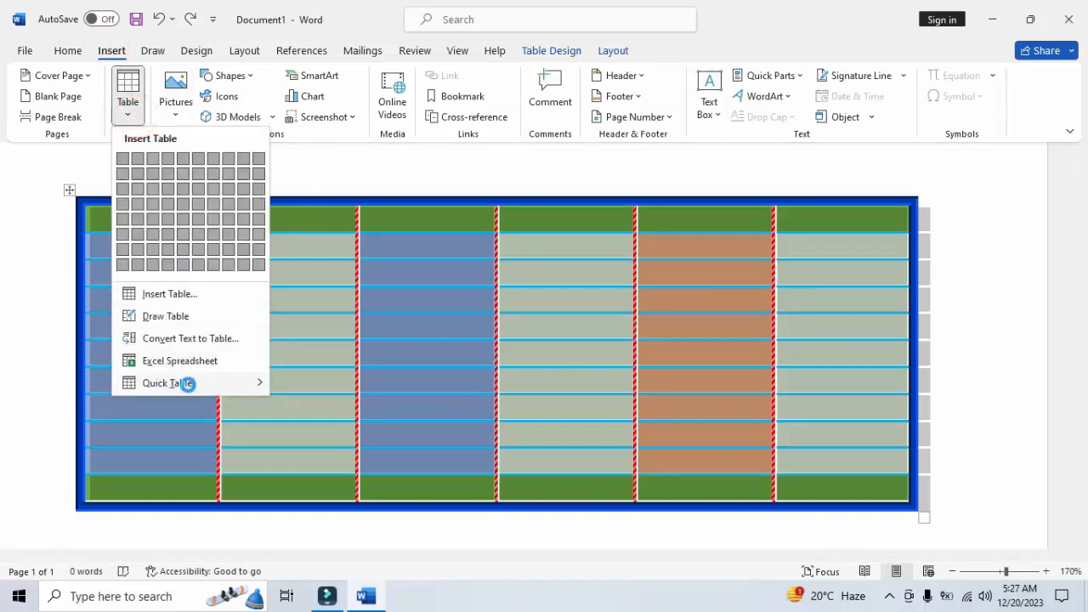
mouse_move(191, 389)
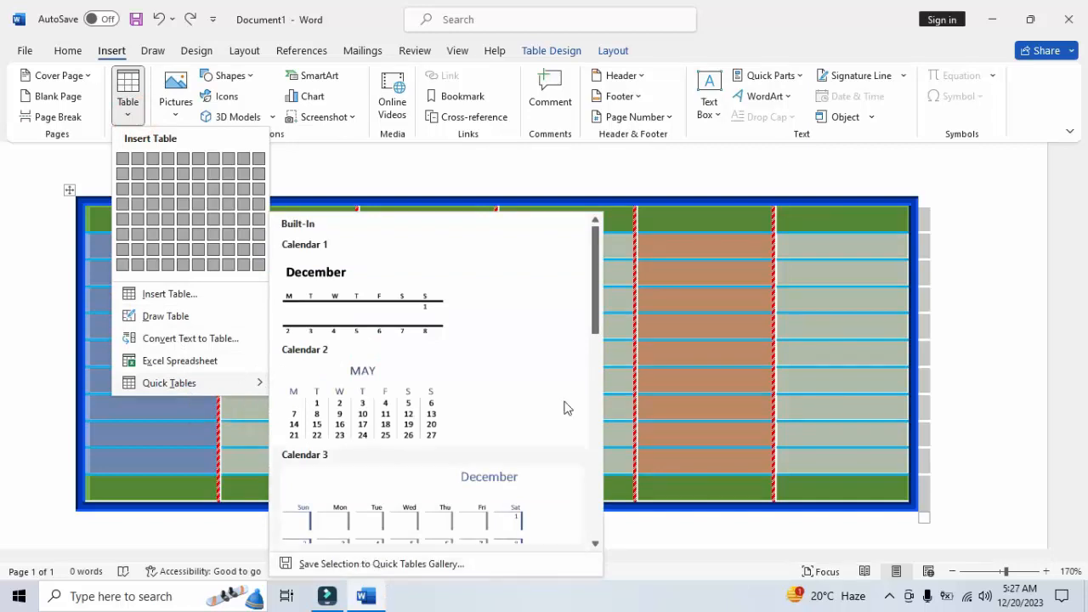
mouse_move(595, 328)
left_mouse_down()
mouse_move(583, 457)
mouse_move(593, 443)
mouse_move(600, 516)
mouse_move(616, 317)
mouse_move(594, 525)
left_mouse_up()
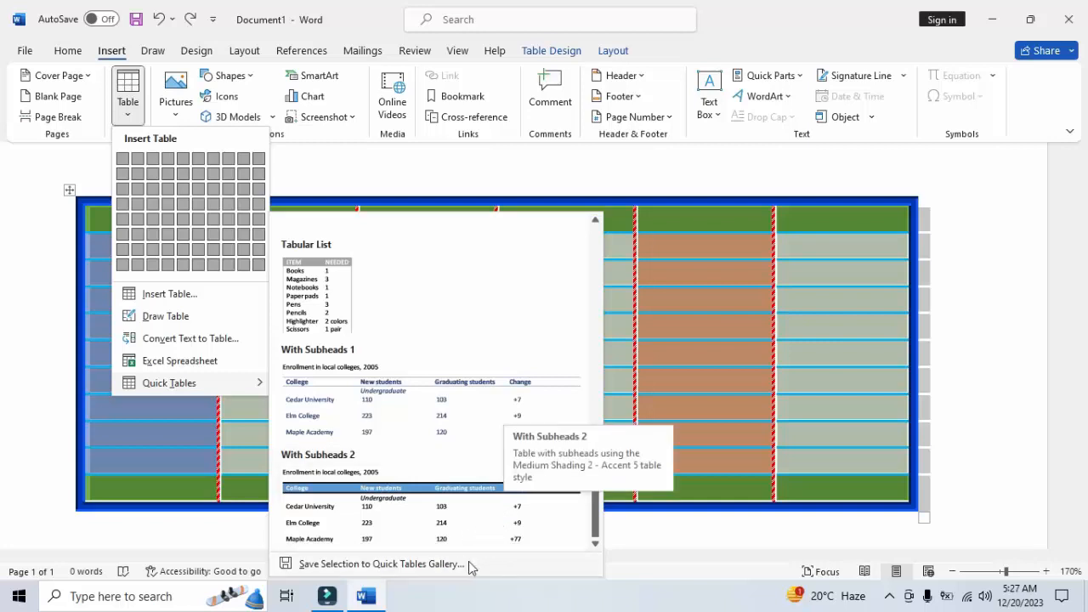
left_click(671, 323)
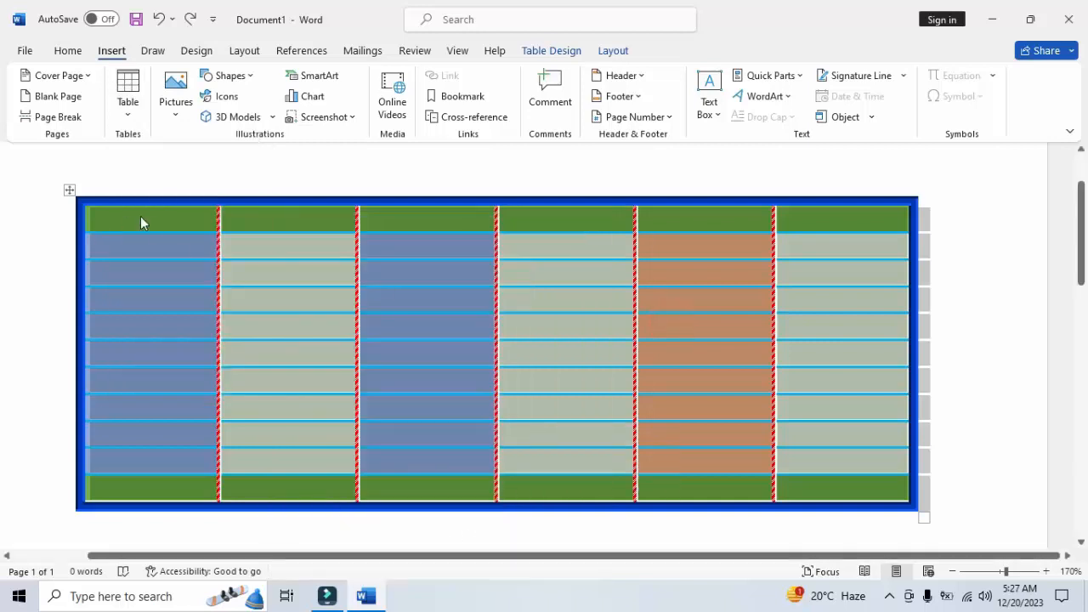
left_click(146, 218)
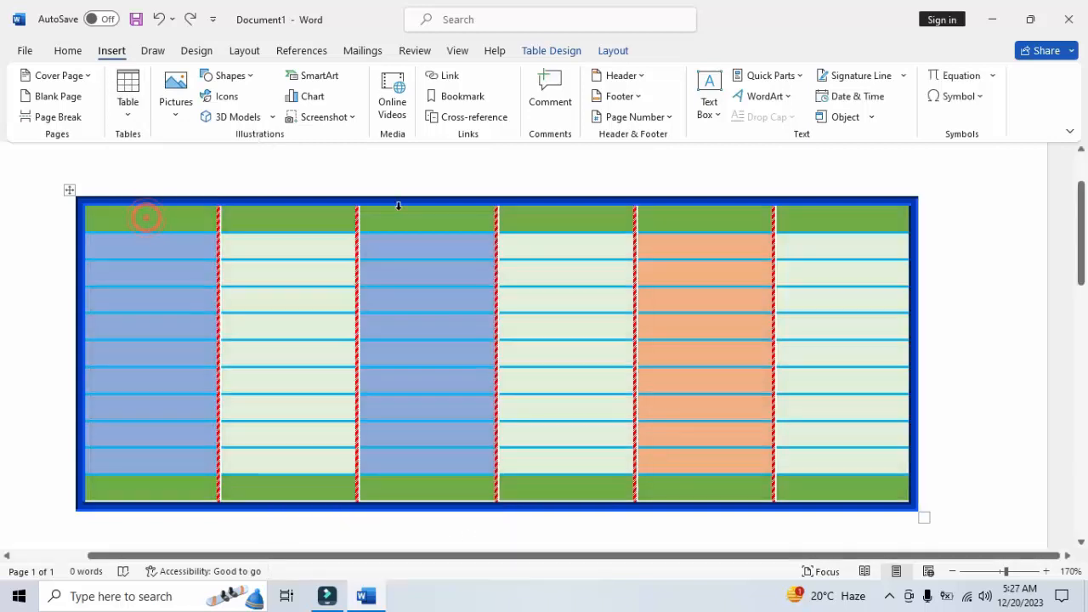
Save the whole formatted table to the Quick Tables gallery as "table" in the General category
left_click(69, 189)
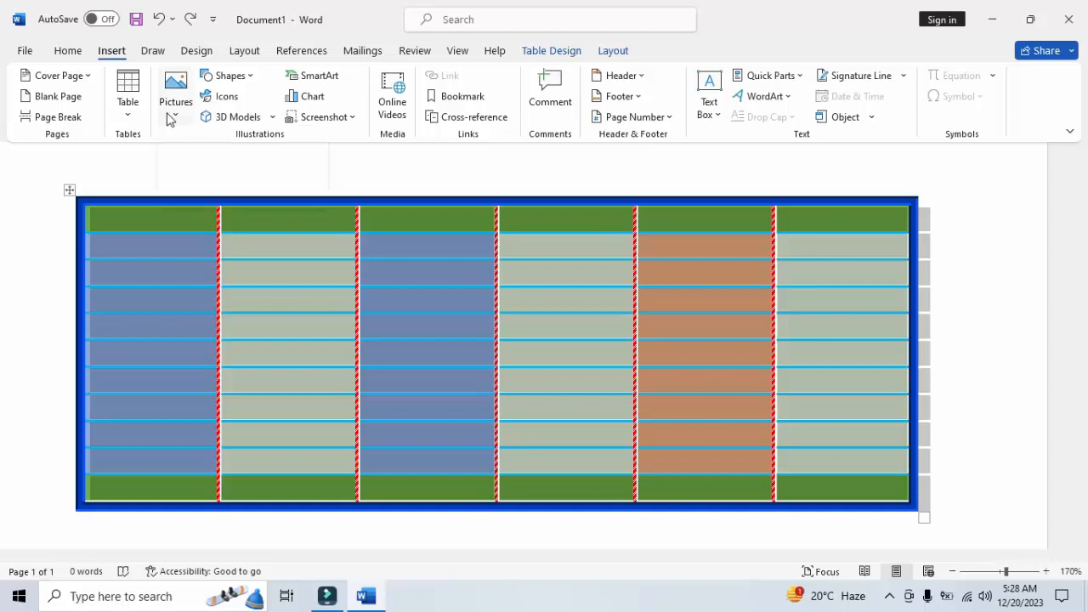
left_click(131, 105)
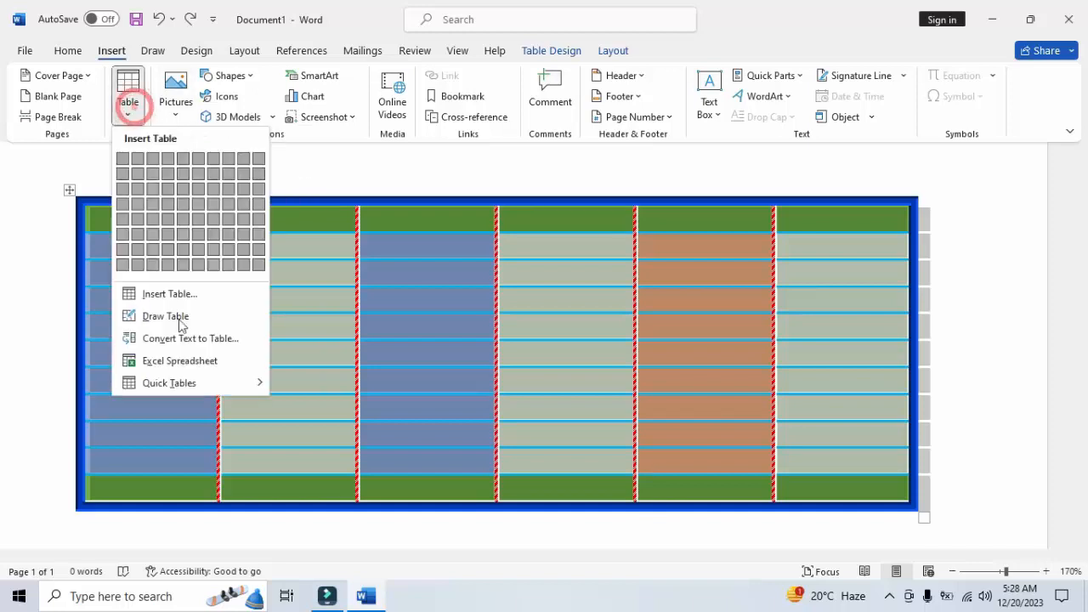
mouse_move(204, 392)
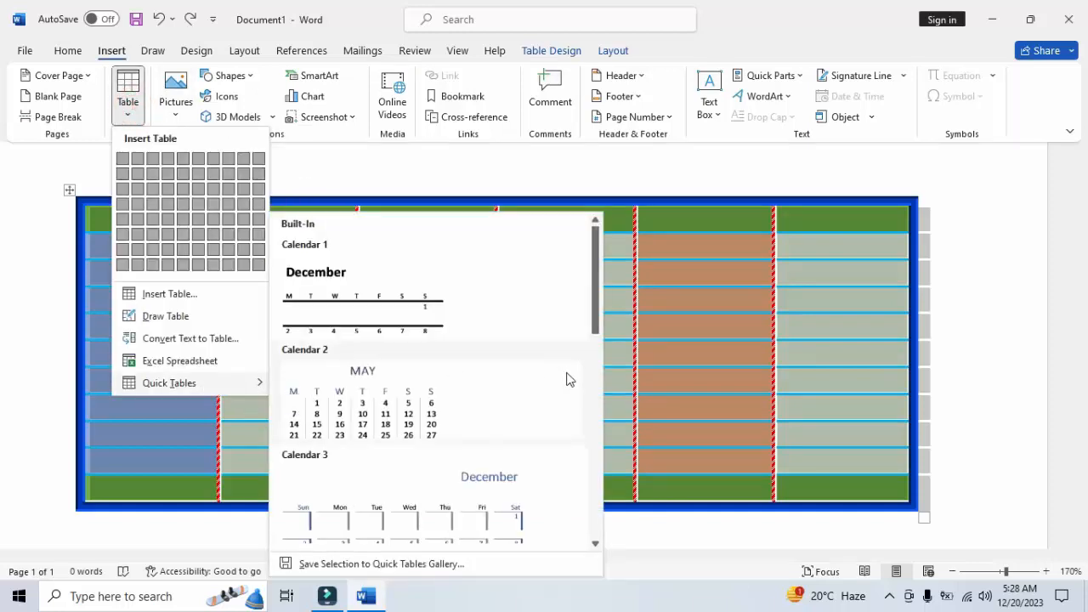
left_click_drag(592, 331, 593, 537)
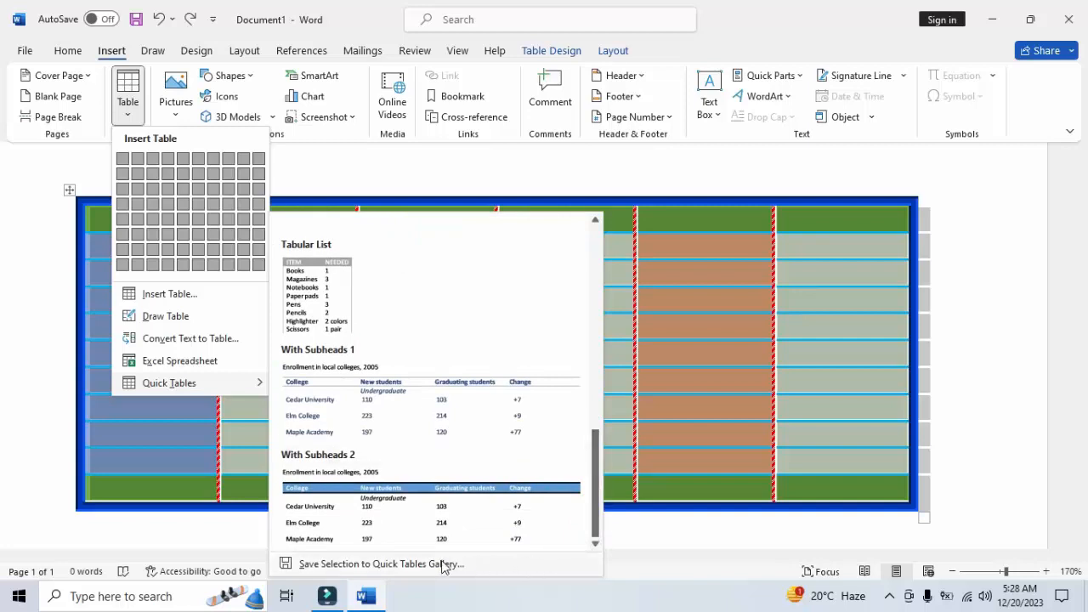
left_click(399, 565)
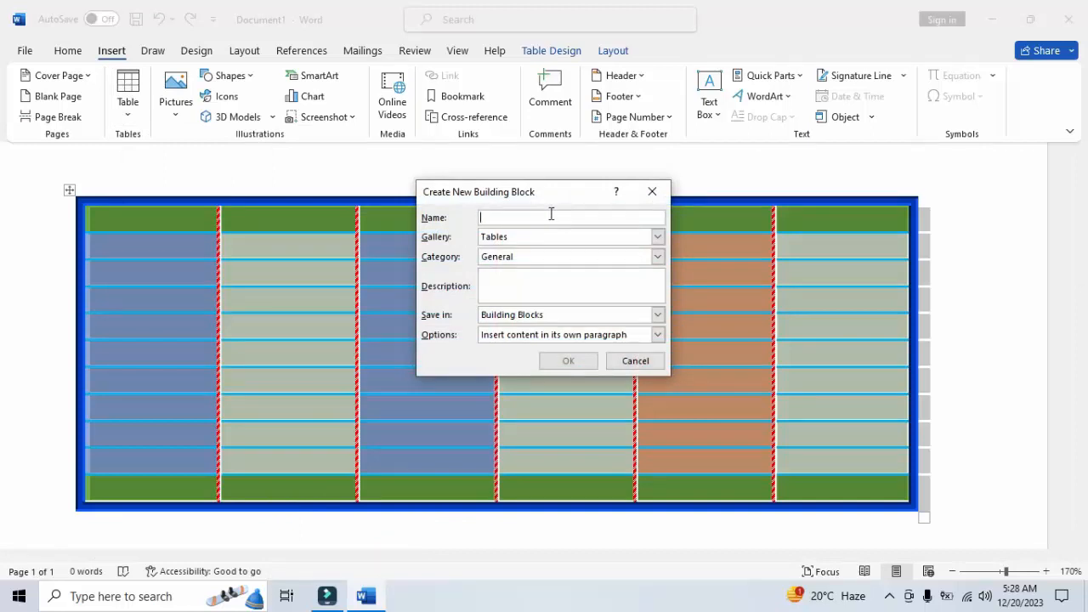
type("table")
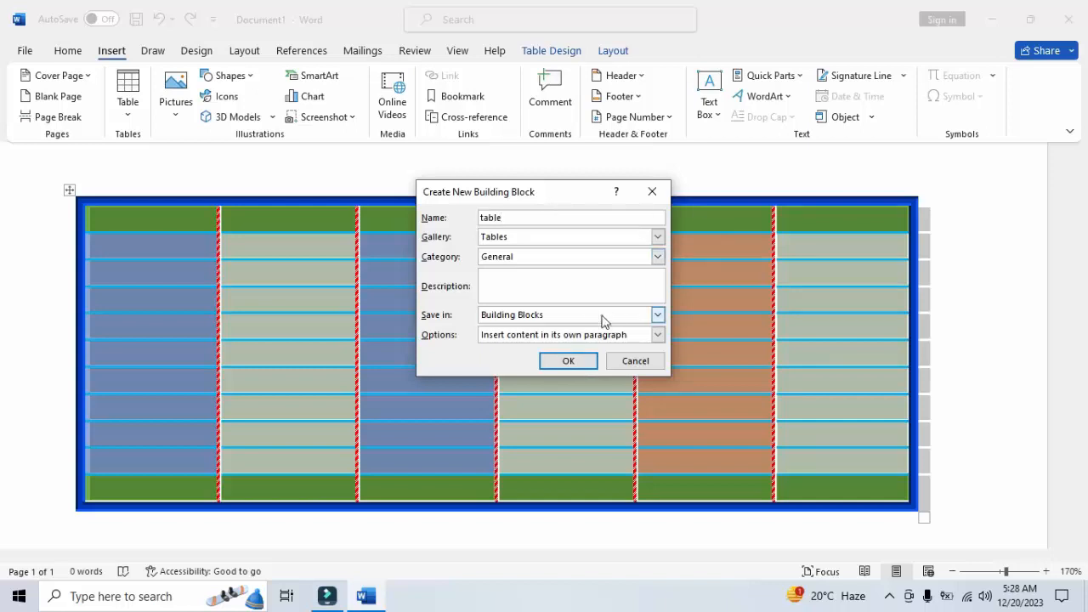
left_click(568, 361)
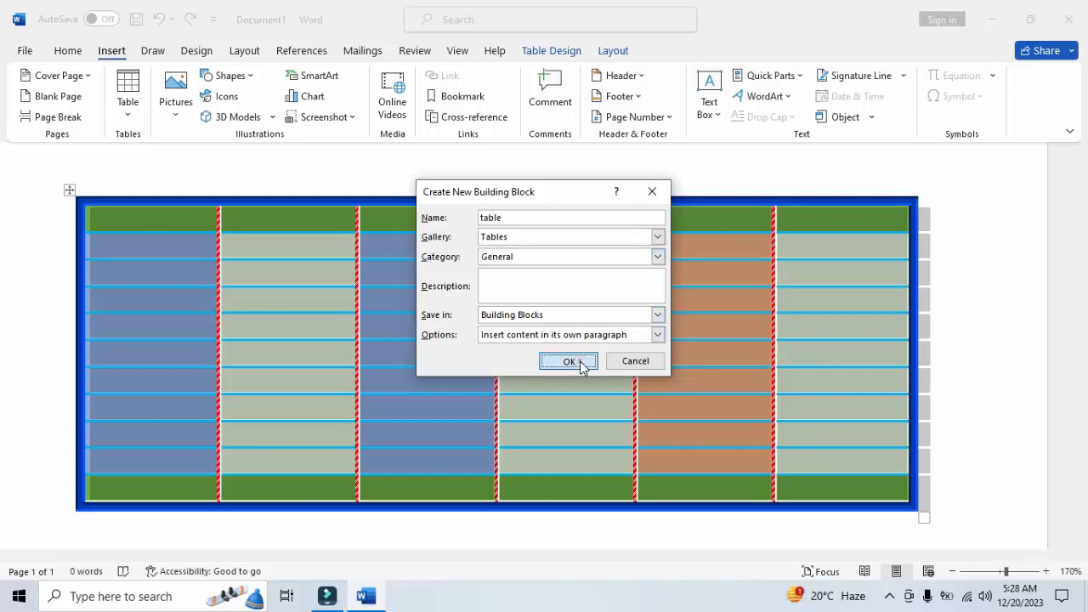
Delete the entire formatted table from the document
left_click(72, 190)
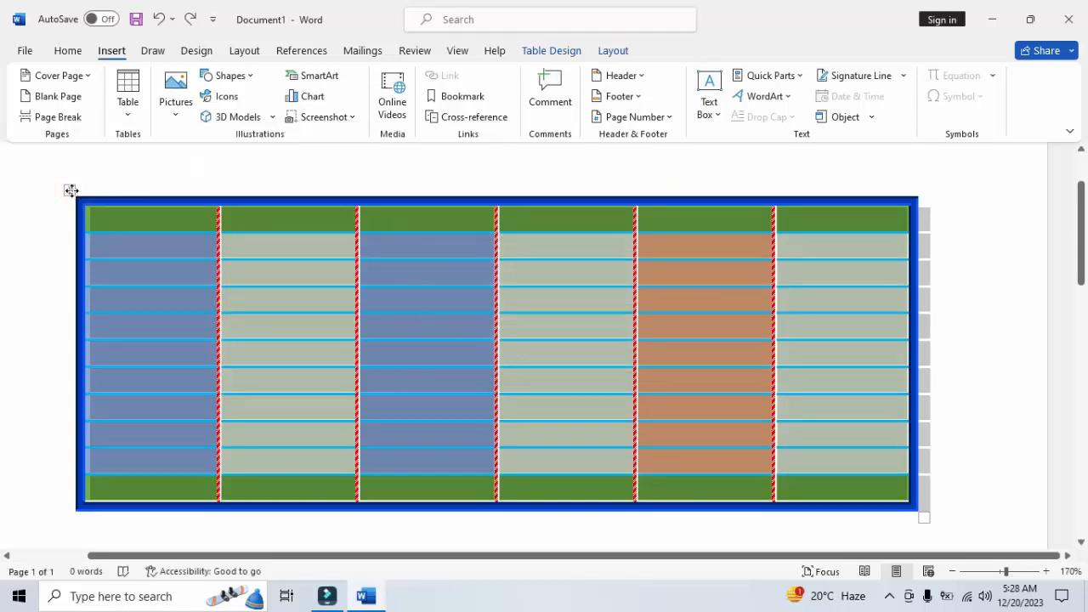
left_click(72, 190)
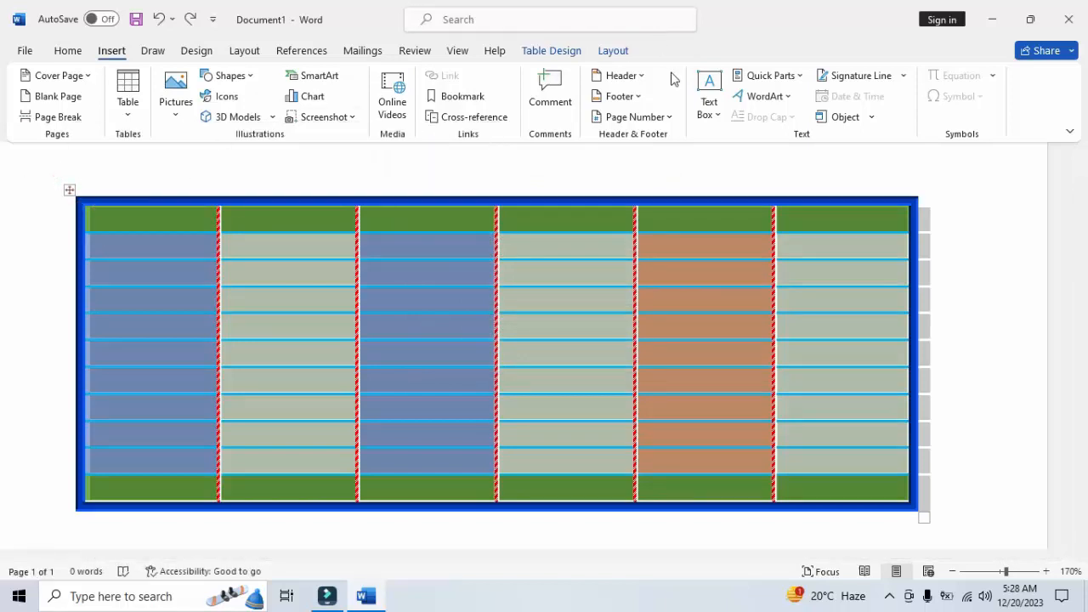
left_click(613, 51)
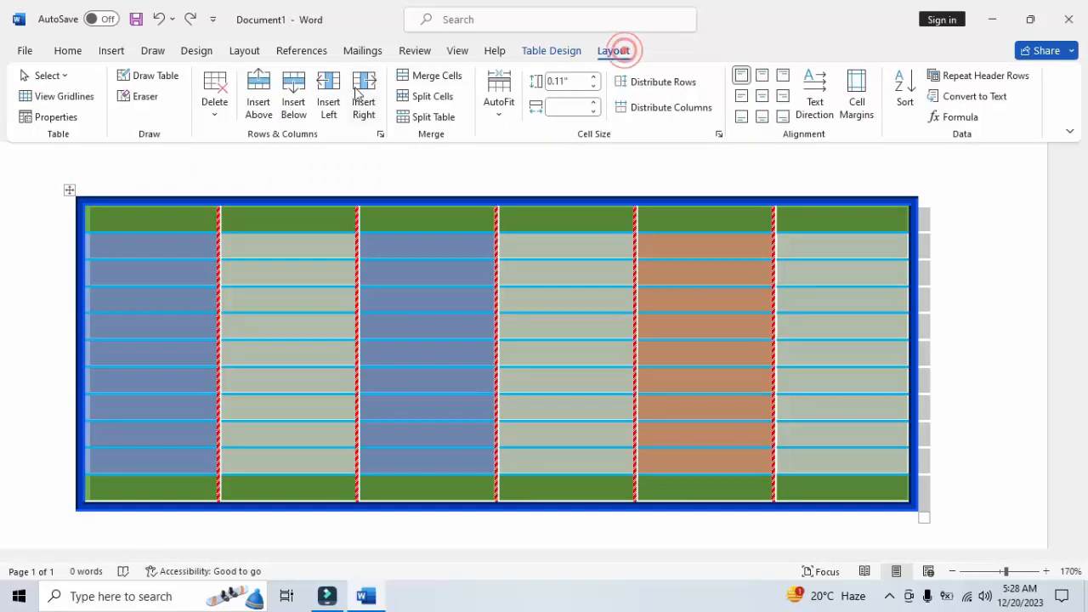
left_click(215, 102)
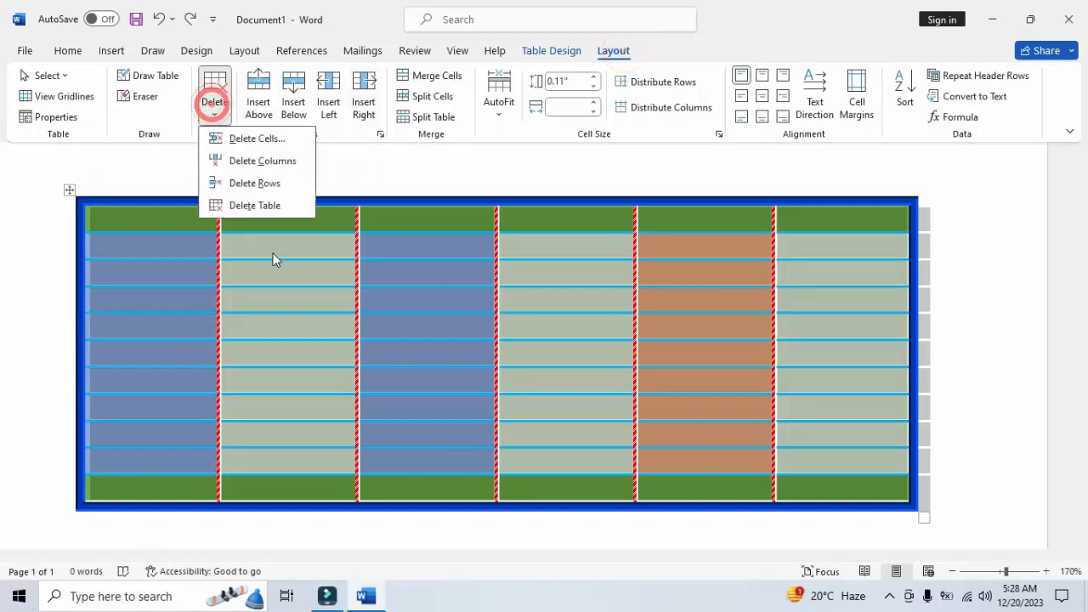
left_click(252, 205)
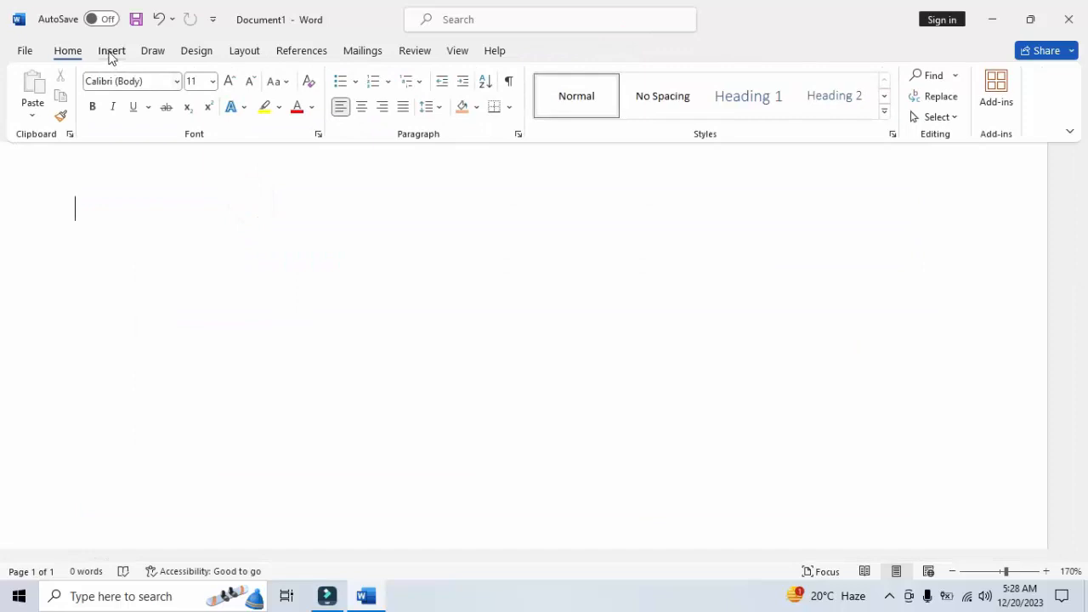
Insert the saved quick table "table" from the General category into the empty document
left_click(111, 51)
left_click(127, 114)
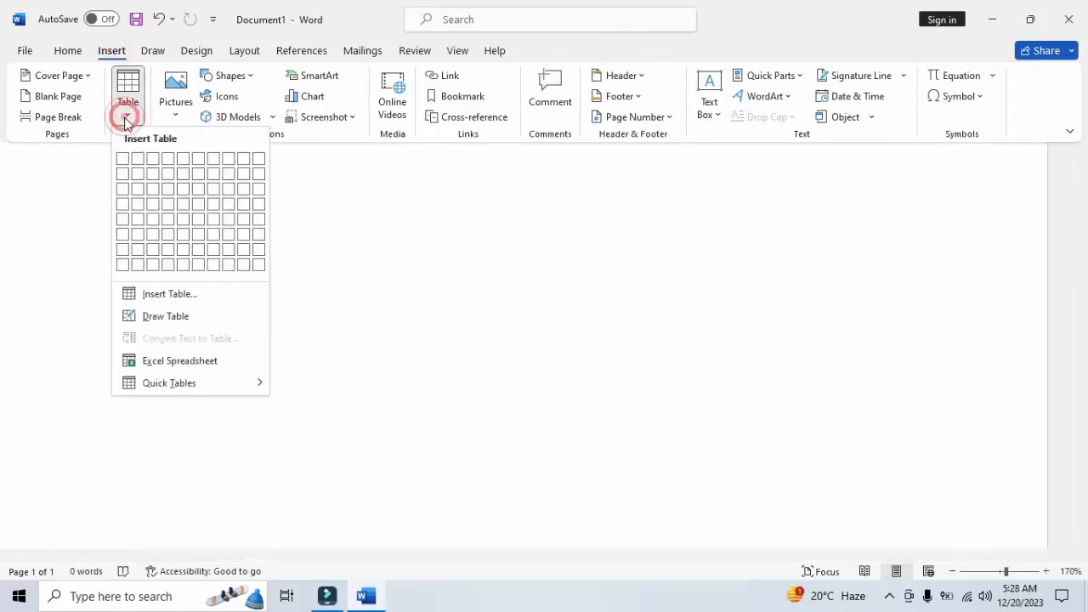
mouse_move(182, 383)
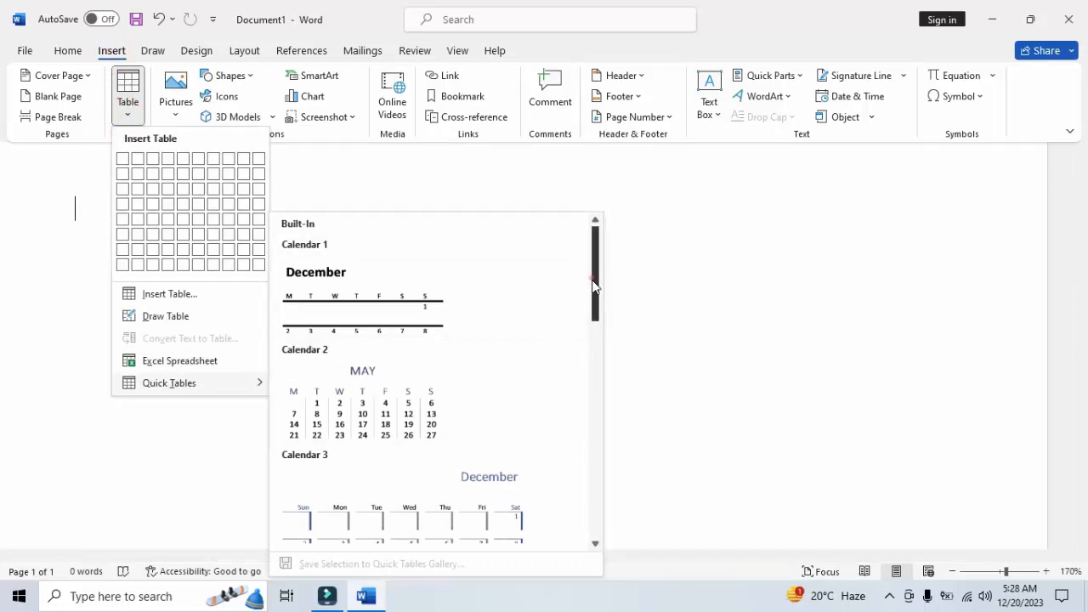
left_click_drag(595, 281, 595, 327)
scroll(585, 533, "down", 10)
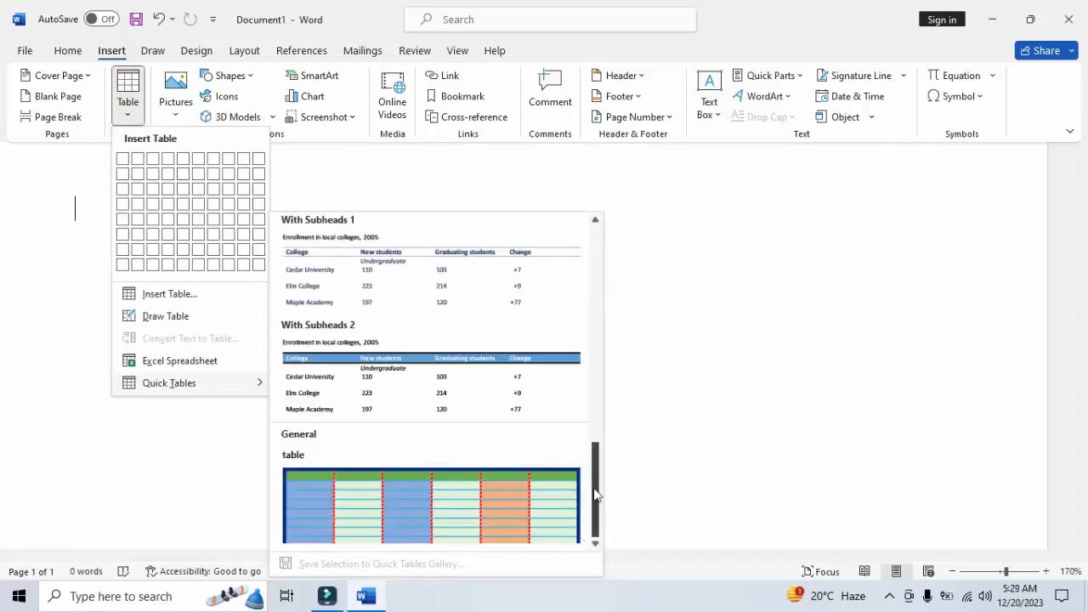
left_click_drag(595, 488, 595, 564)
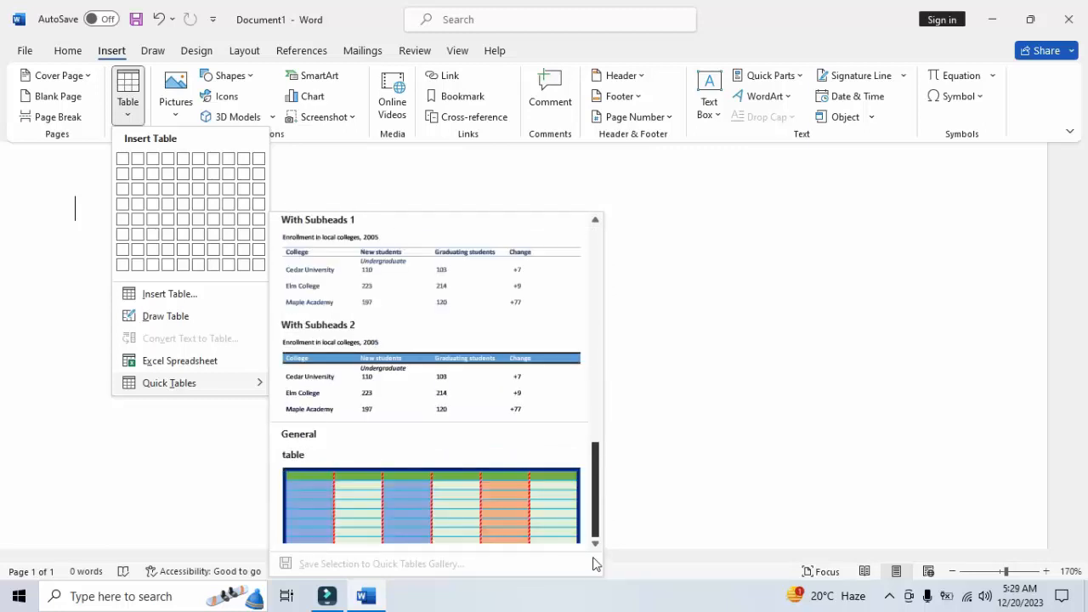
left_click(510, 510)
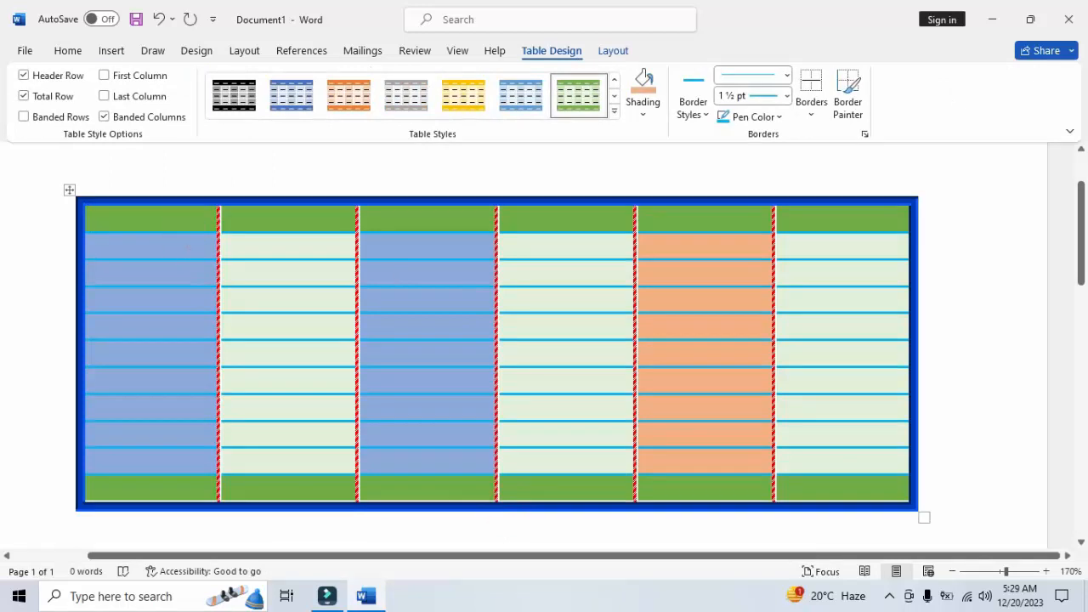
Enter the heading "Rool no" in the first header cell of the table and move on to the second column
type("rool")
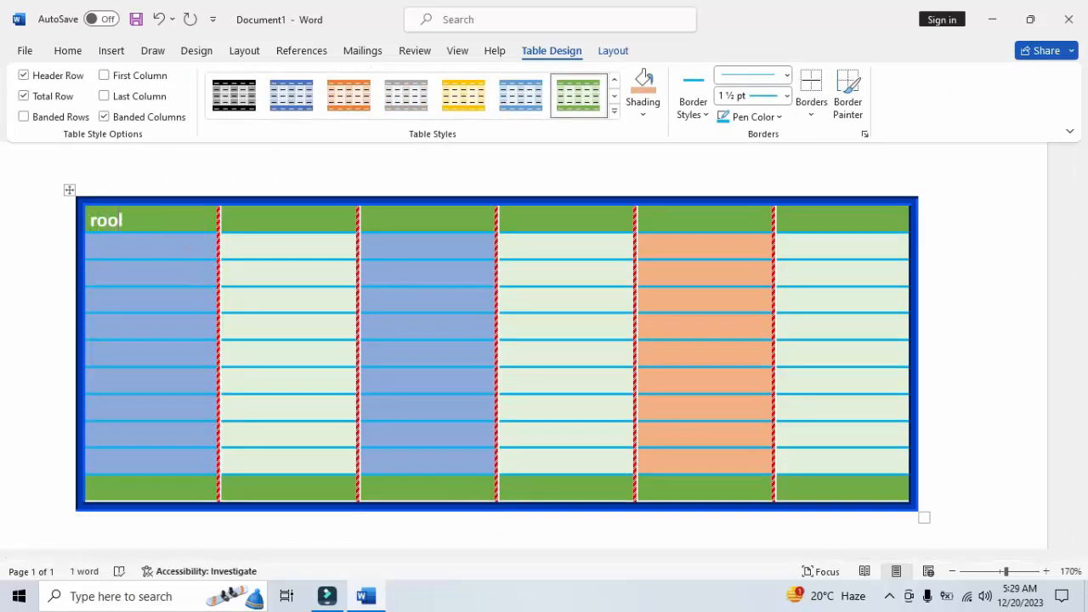
type(" no")
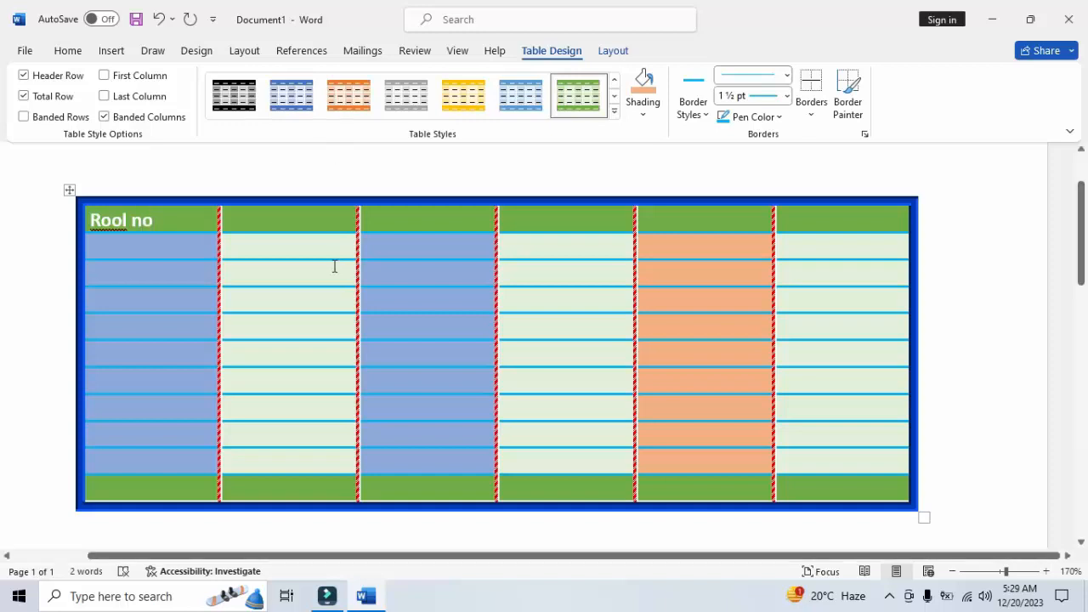
left_click(328, 231)
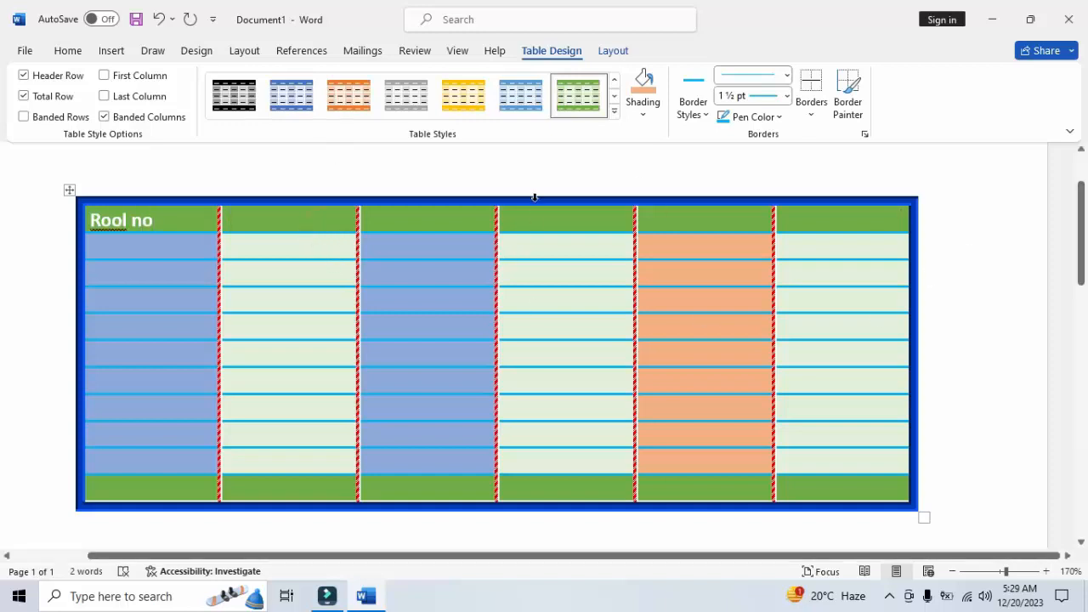